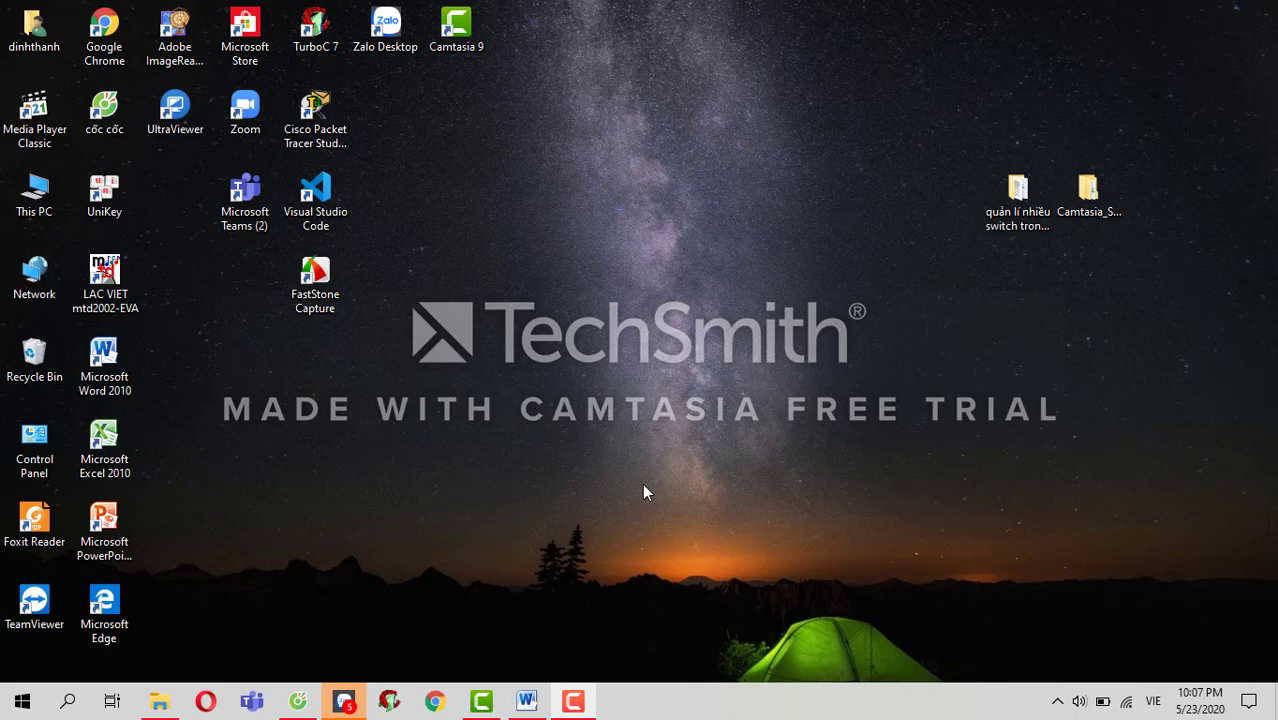
Step: Restore the Word window and turn on the rulers from the View tab
click(527, 700)
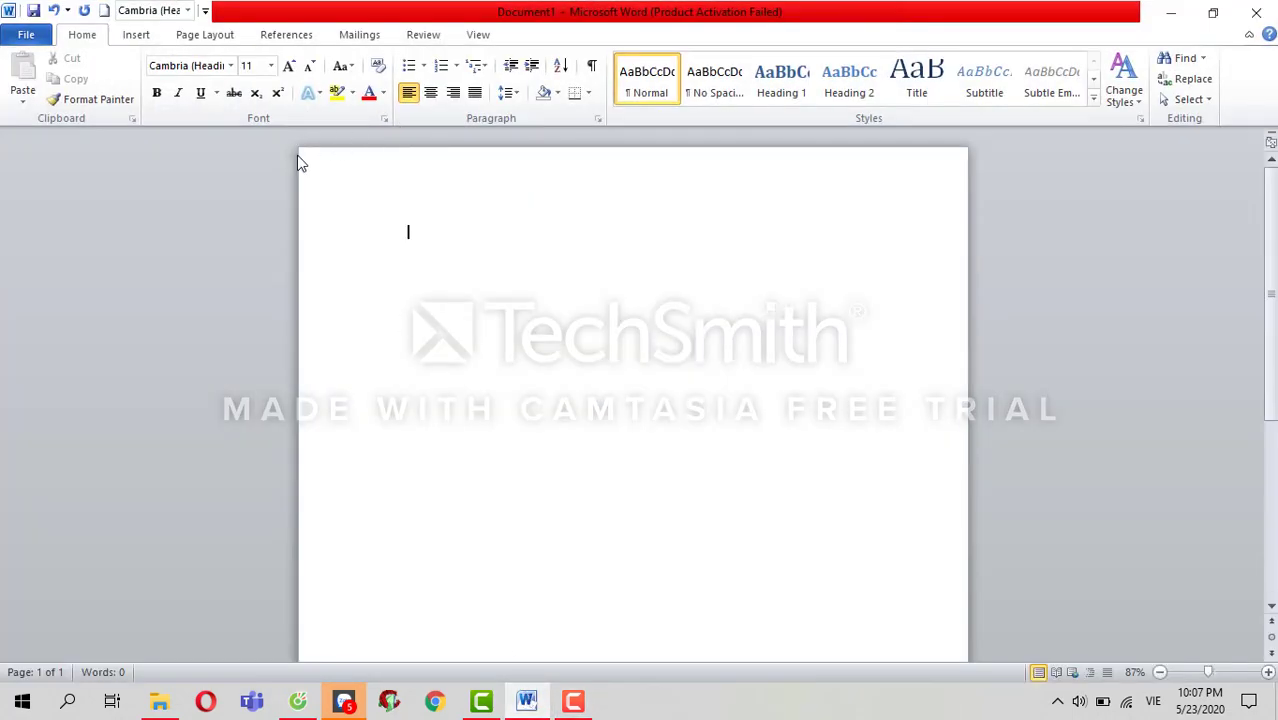
click(480, 35)
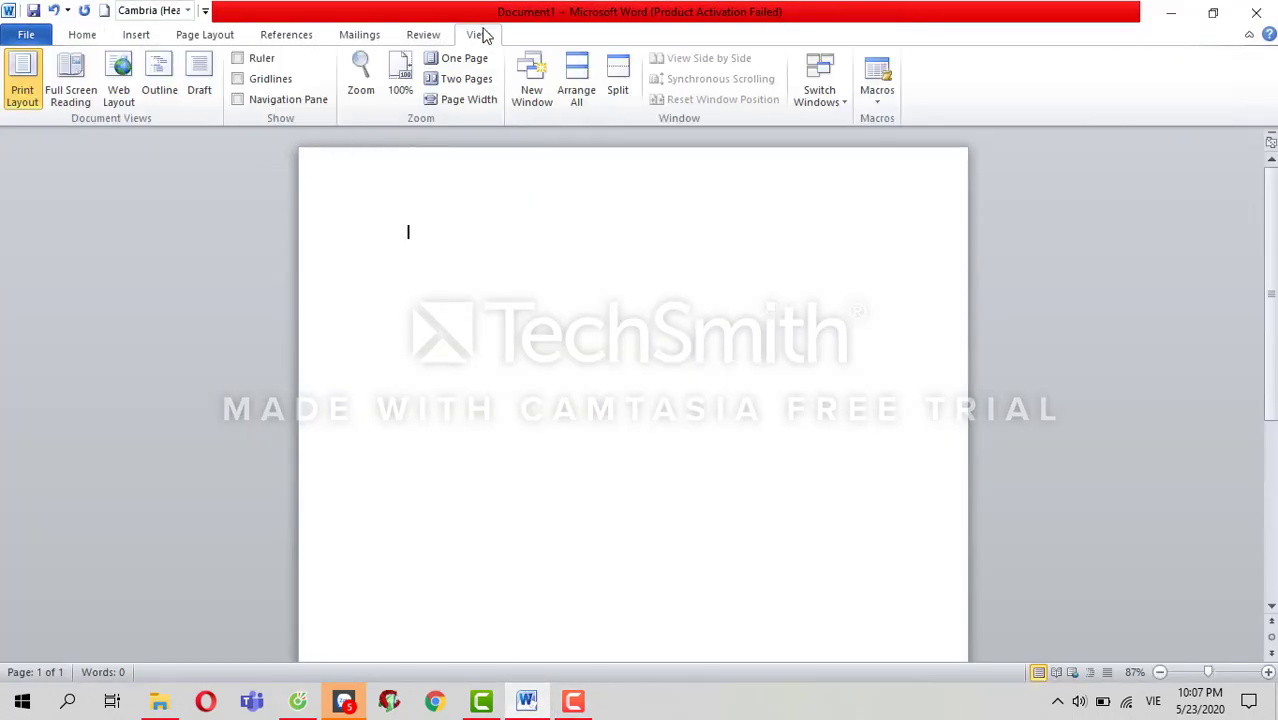
click(240, 59)
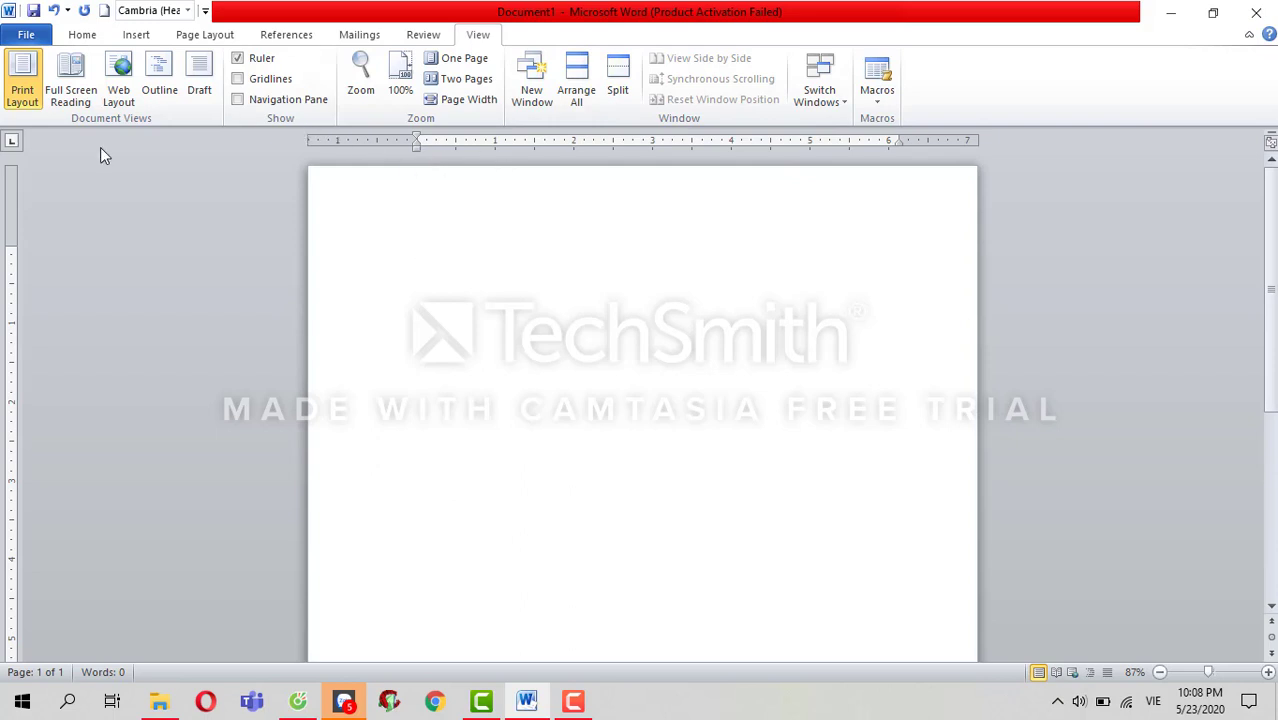
click(82, 34)
Step: Set 'Show measurements in units of' to Centimeters in Word's Advanced options
click(20, 37)
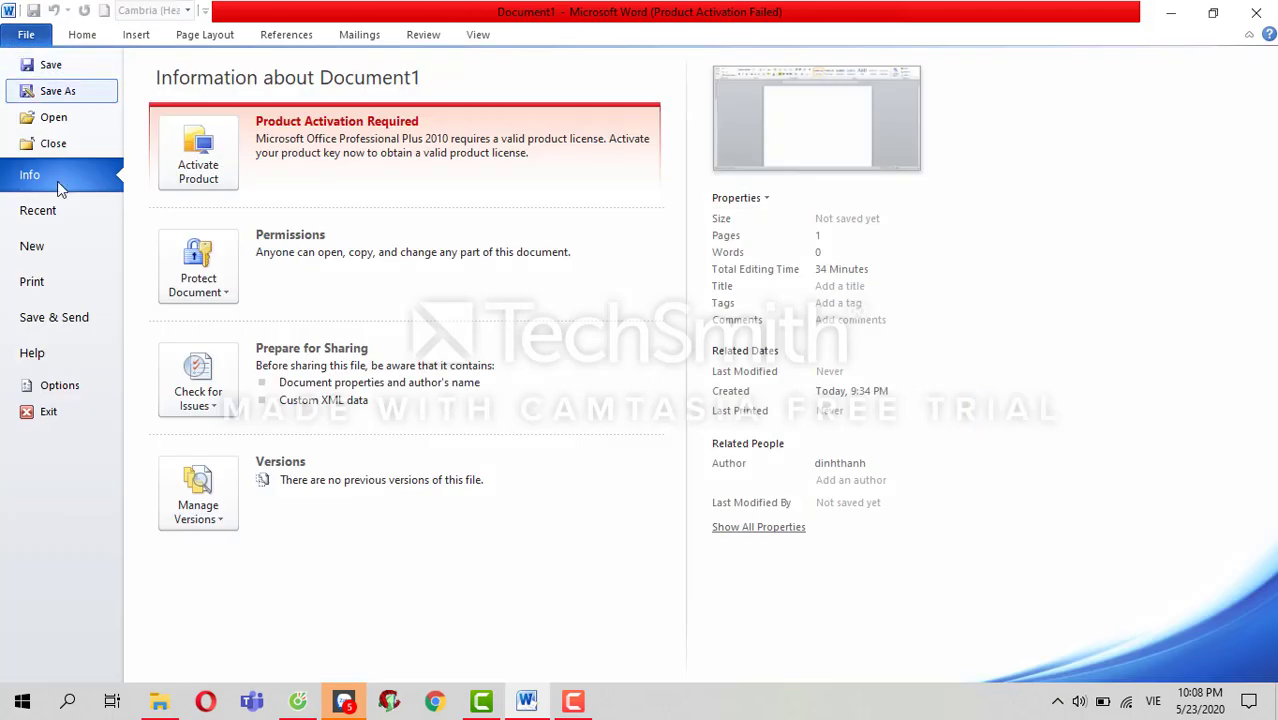
click(59, 384)
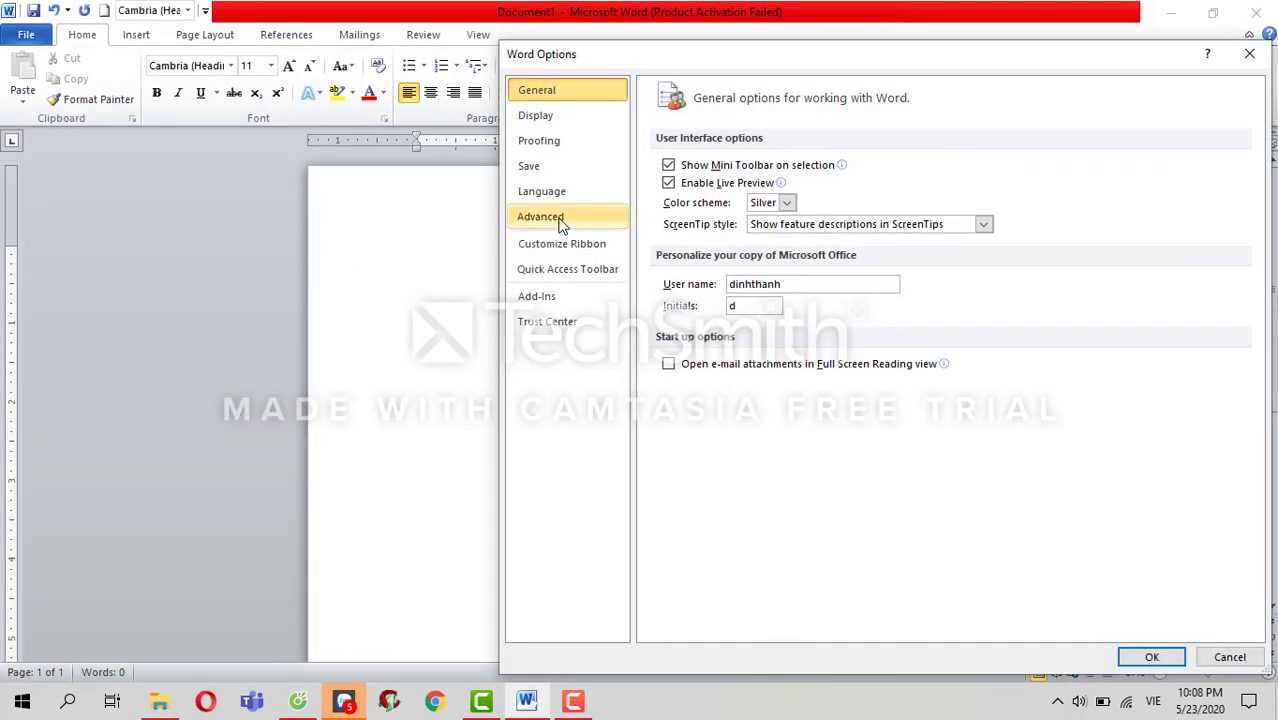
click(560, 220)
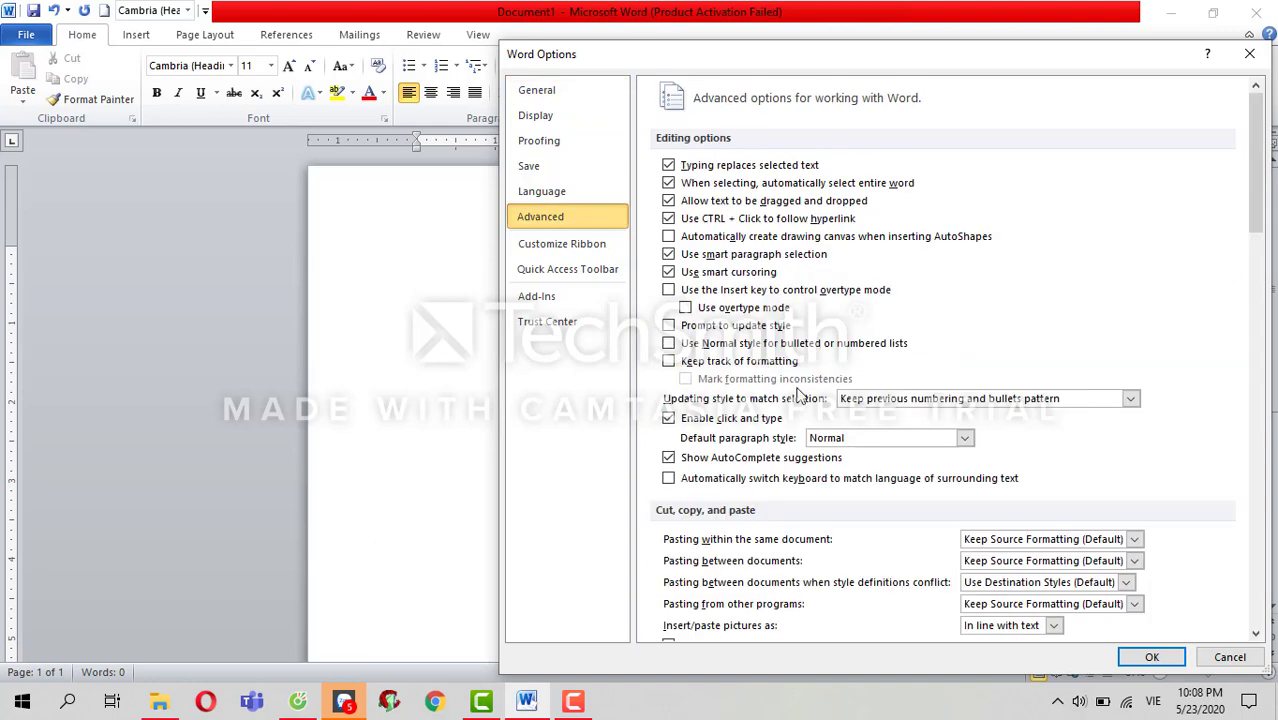
scroll(797, 397, down, 5)
scroll(797, 397, down, 5)
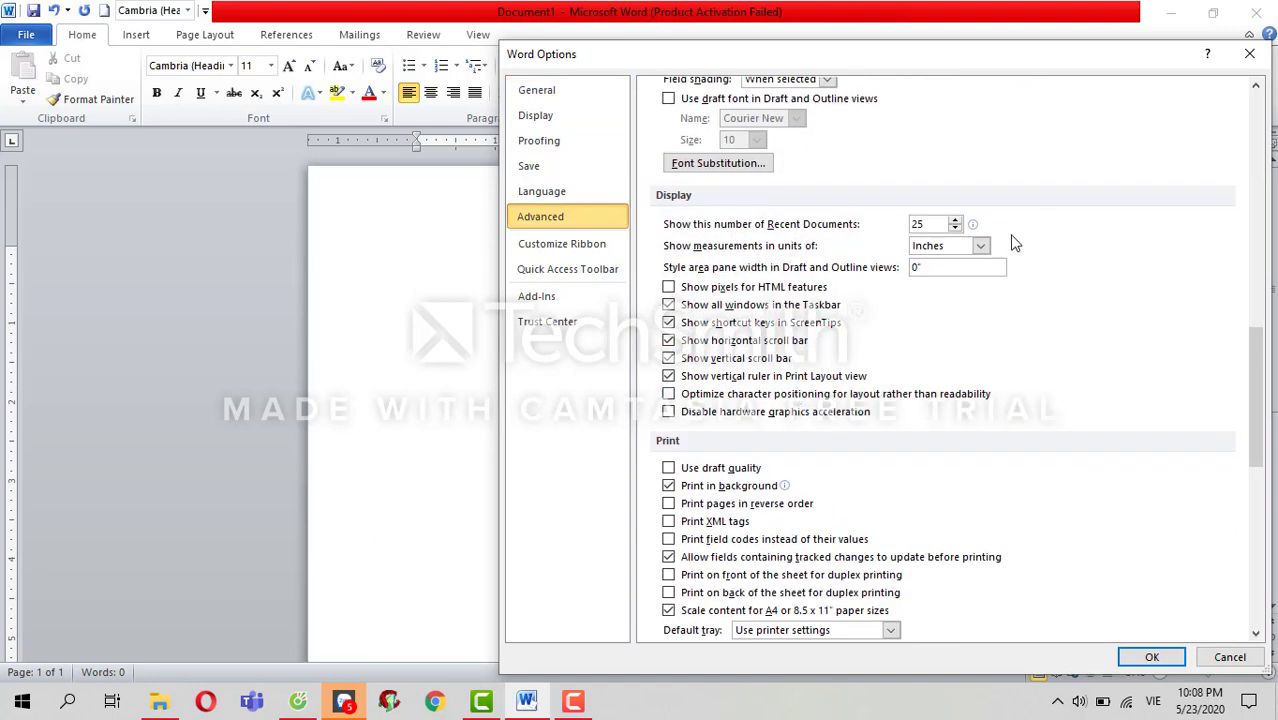
click(982, 247)
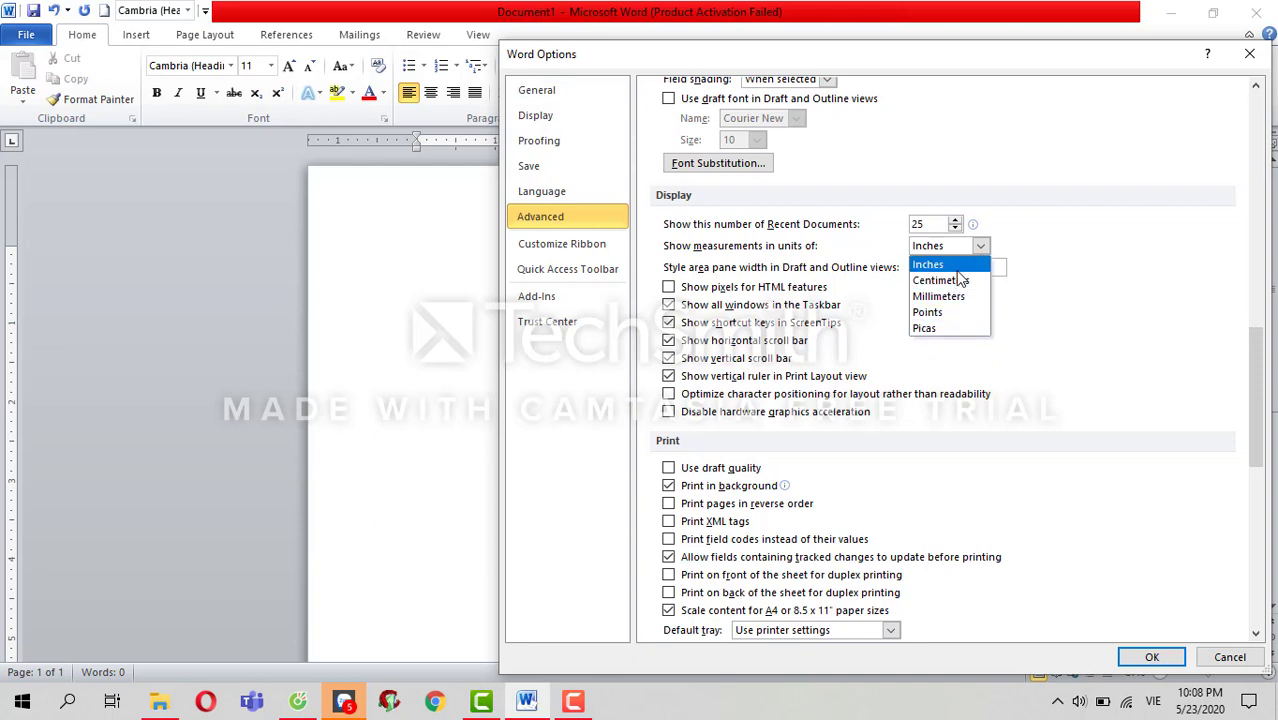
click(945, 281)
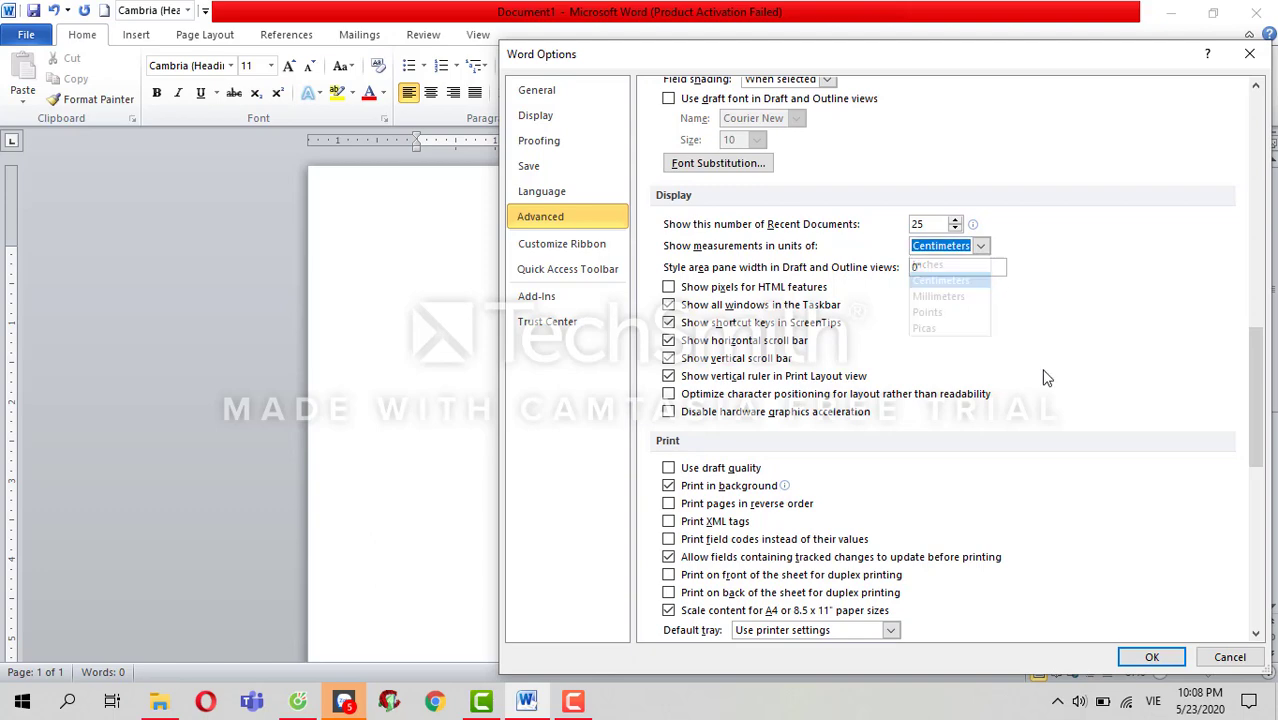
click(1147, 657)
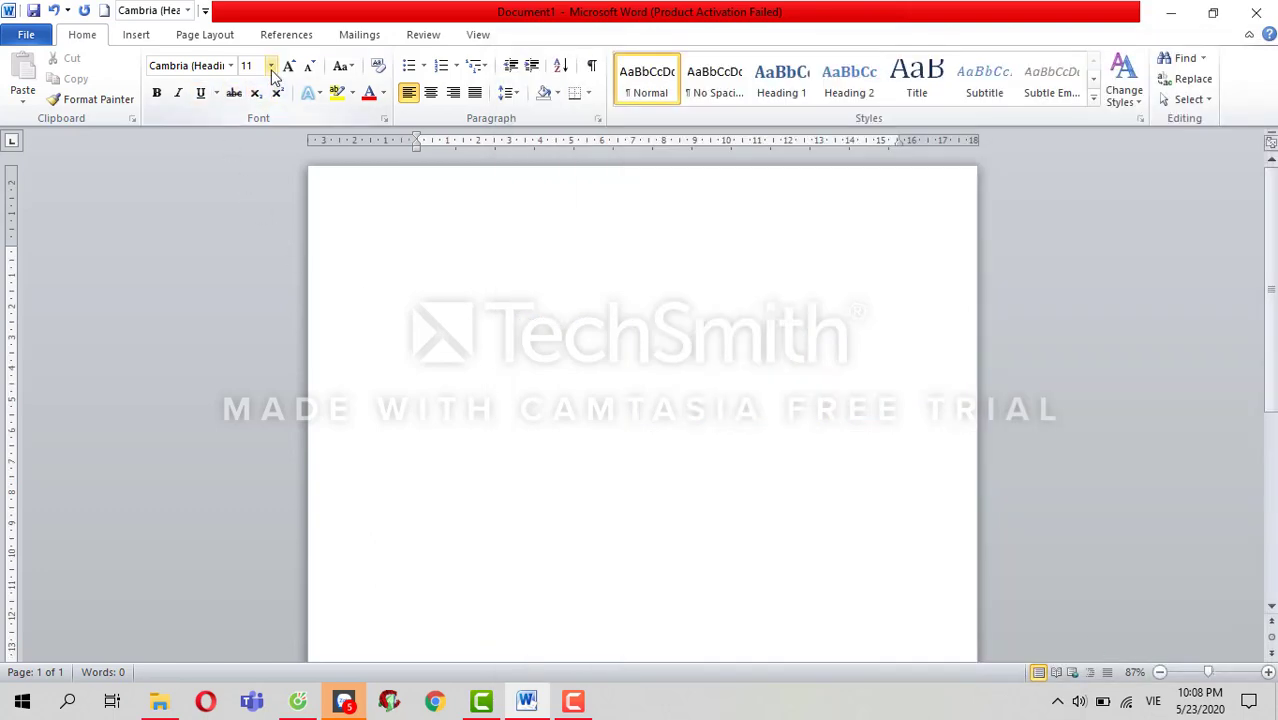
Step: Set the typing font to Times New Roman, size 13
click(231, 66)
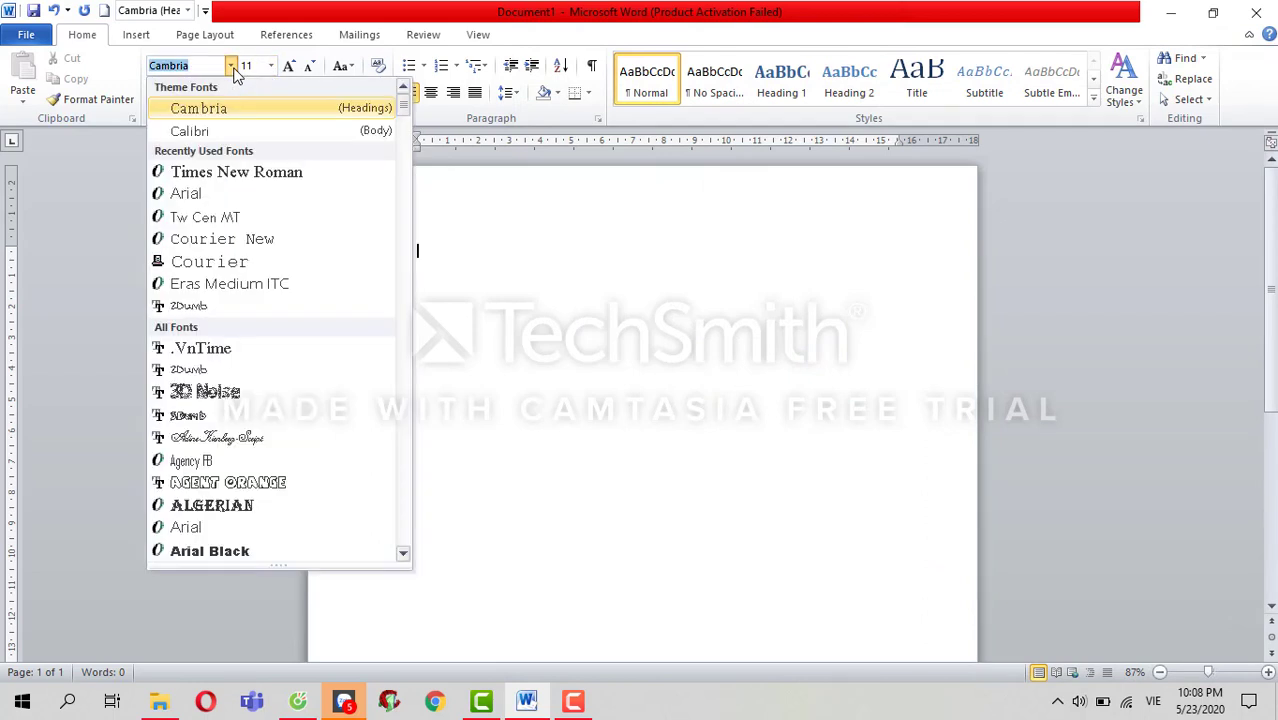
click(252, 177)
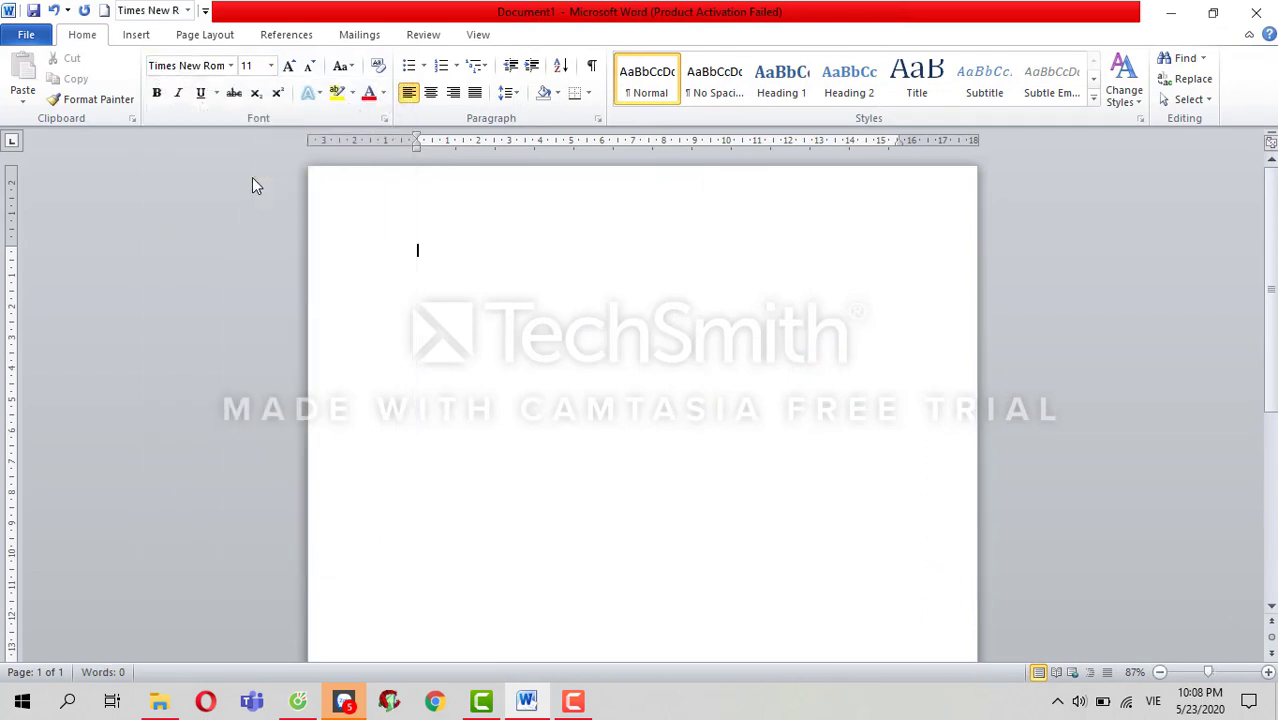
click(268, 67)
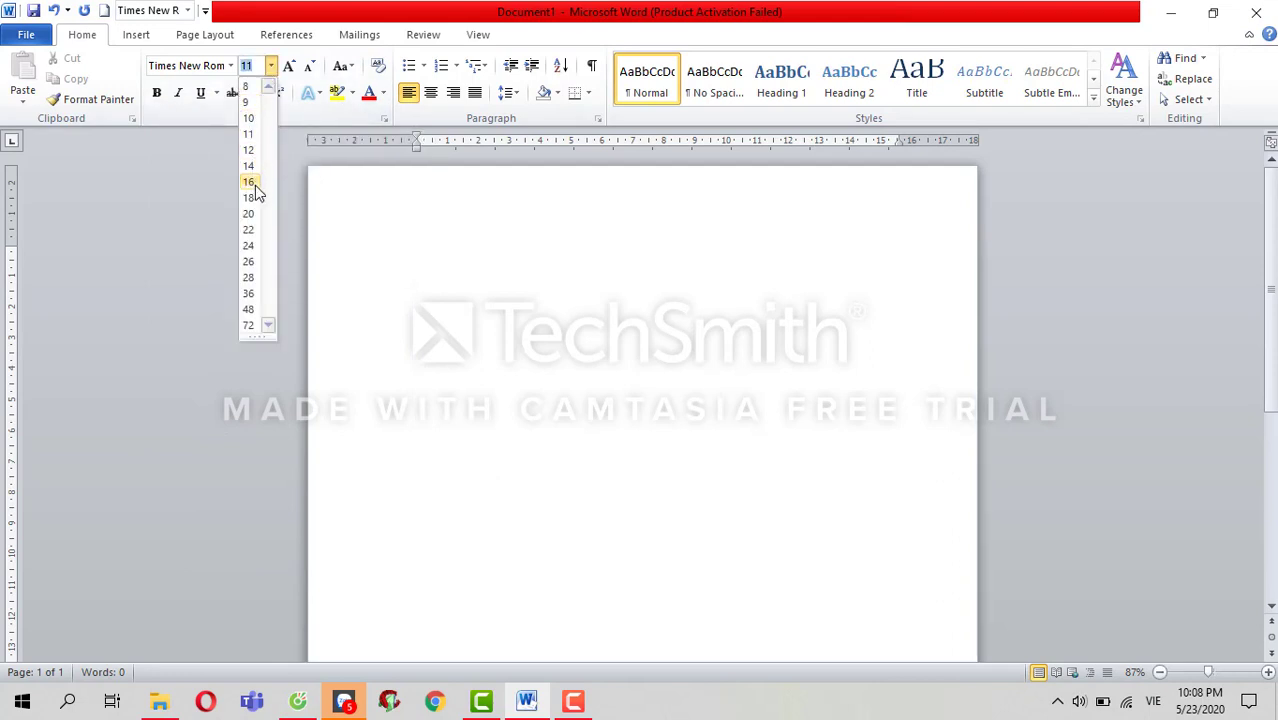
click(254, 68)
text(13)
key(Return)
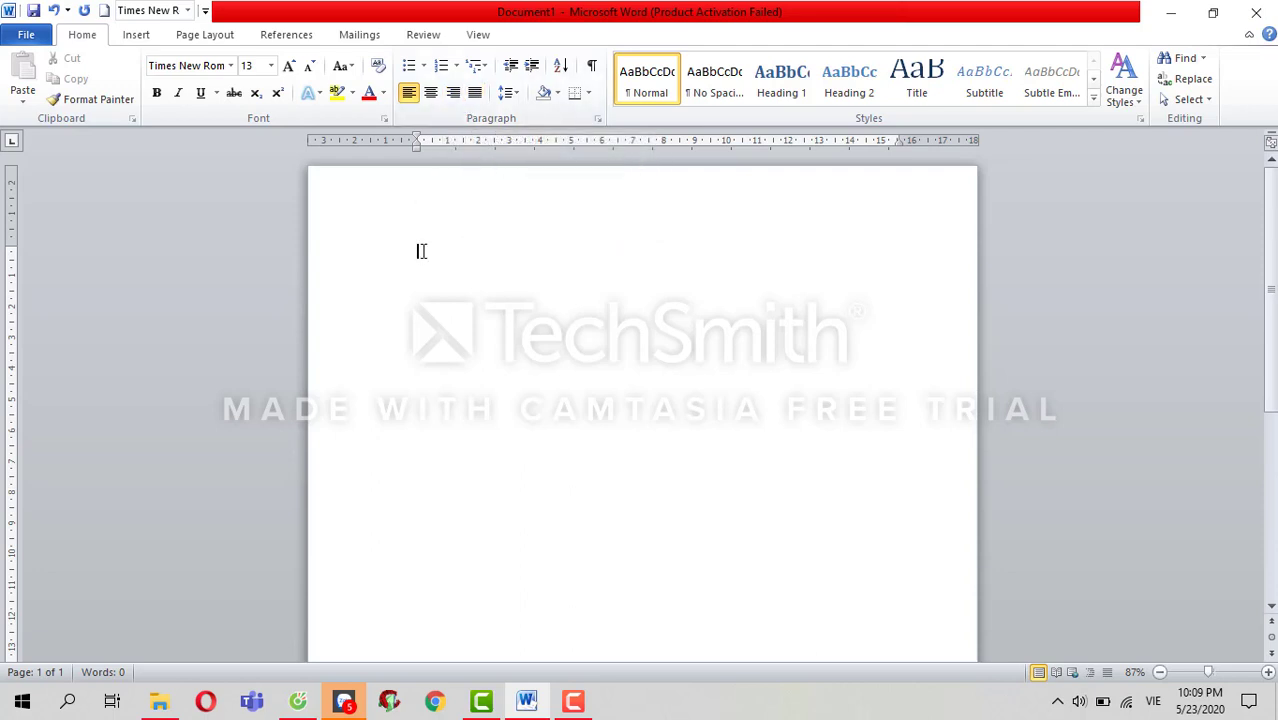
Step: Type the author's name, 'khoa công nghệ thông tin' and 'trường đại học đại nam', fixing typos
text(Nfuyeenx)
key(BackSpace)
key(BackSpace)
key(BackSpace)
key(BackSpace)
key(BackSpace)
key(BackSpace)
text(n đình tha)
text(nh)
text(, khoa c)
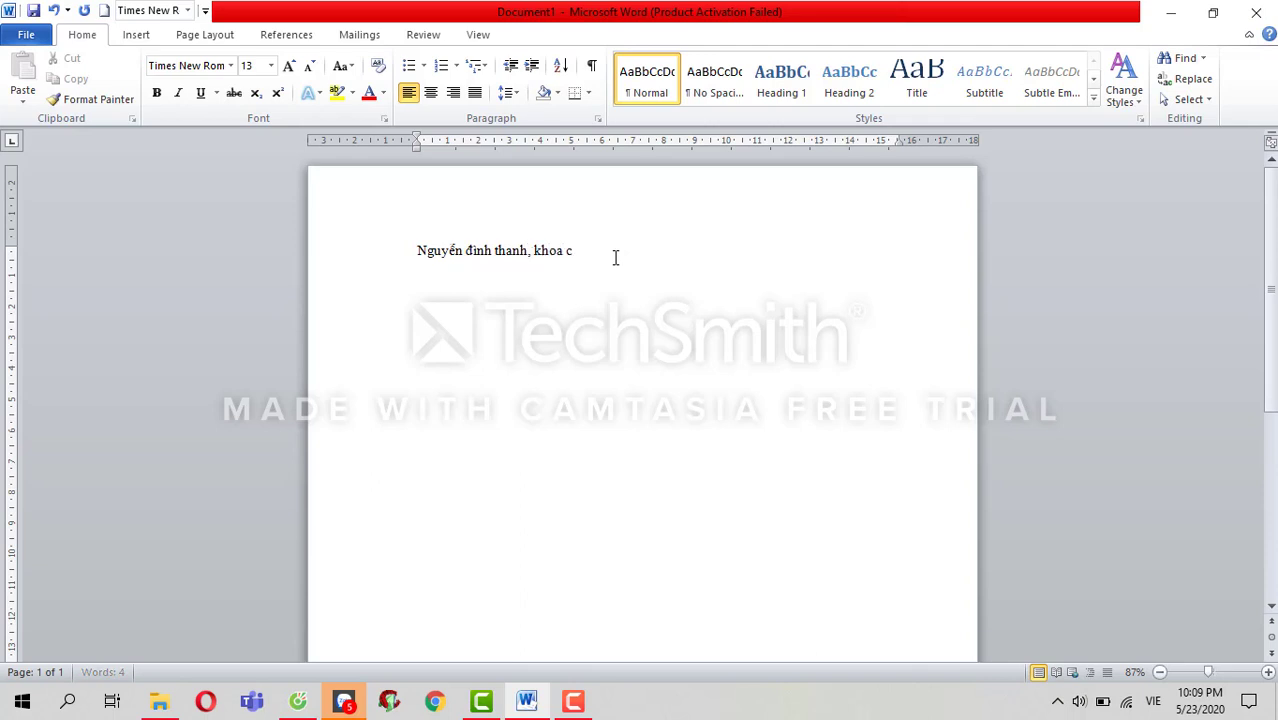
text( nghệ )
text(tho)
text(trương)
text( đai )
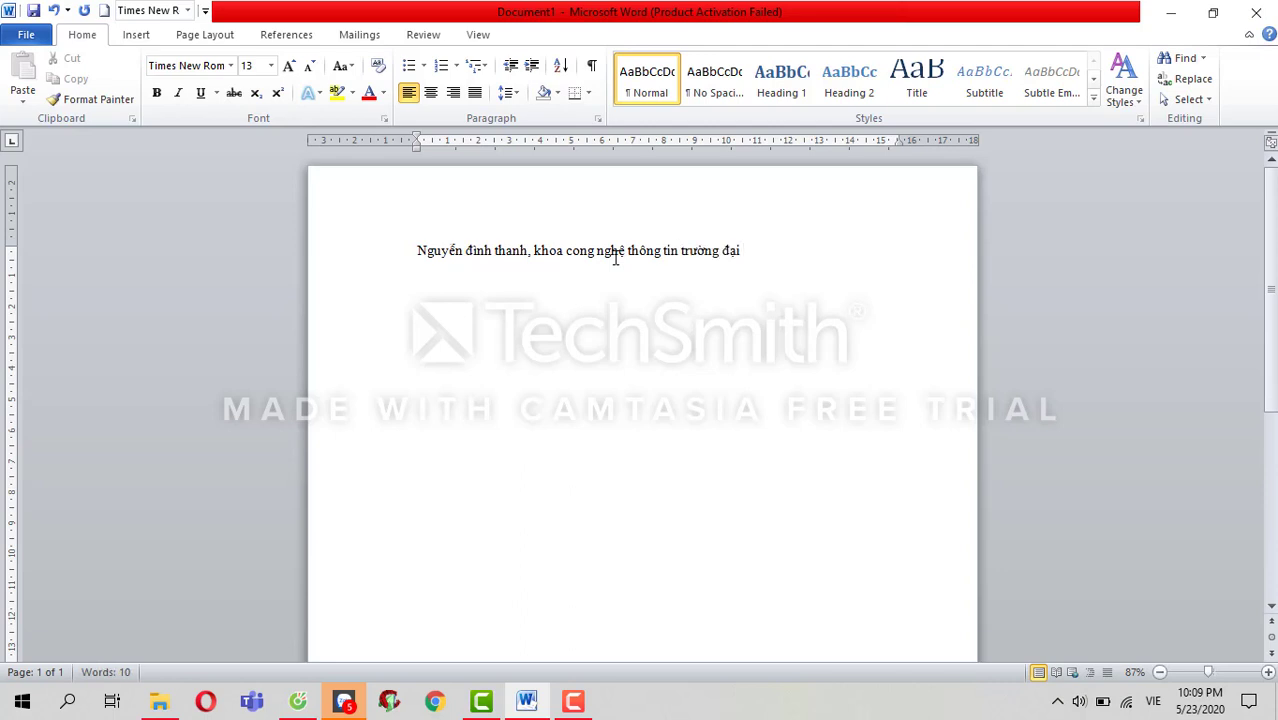
text(học d)
text(m)
click(575, 251)
click(580, 251)
text(o)
Step: Capitalize each word of the author's name at the start of the line
drag(491, 251, 416, 251)
click(466, 251)
drag(417, 250, 528, 251)
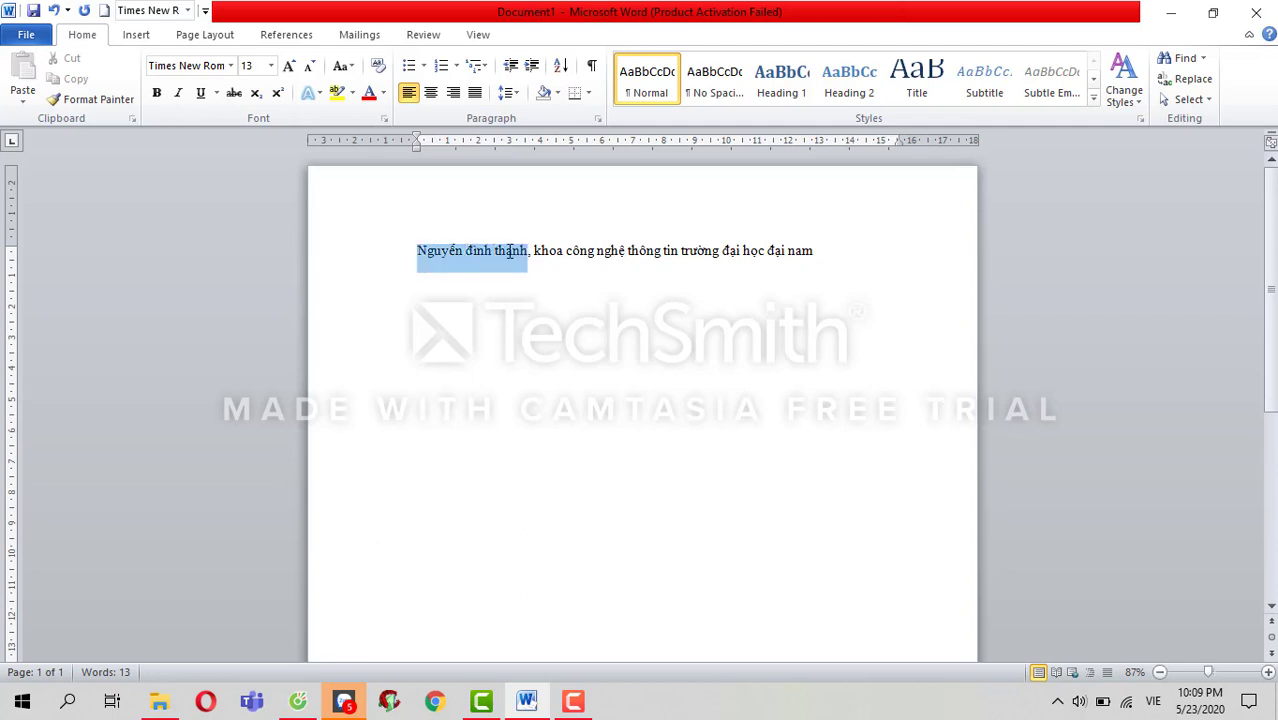
click(342, 66)
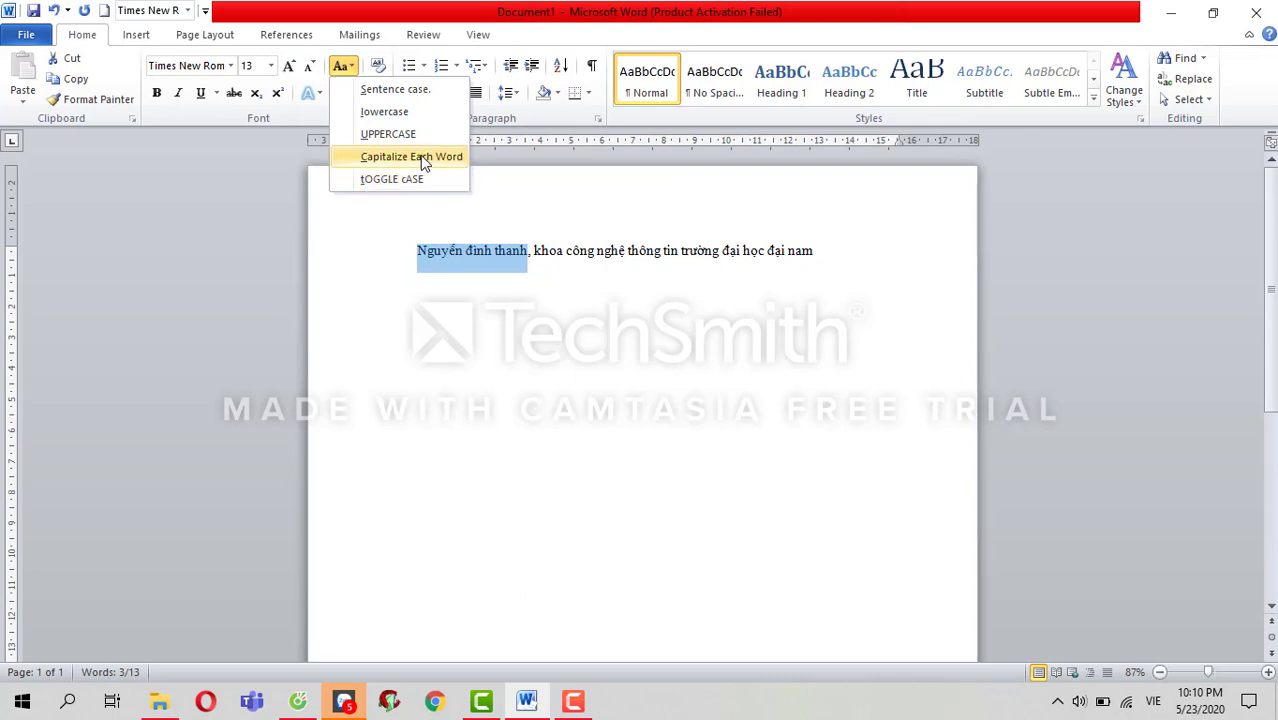
click(419, 155)
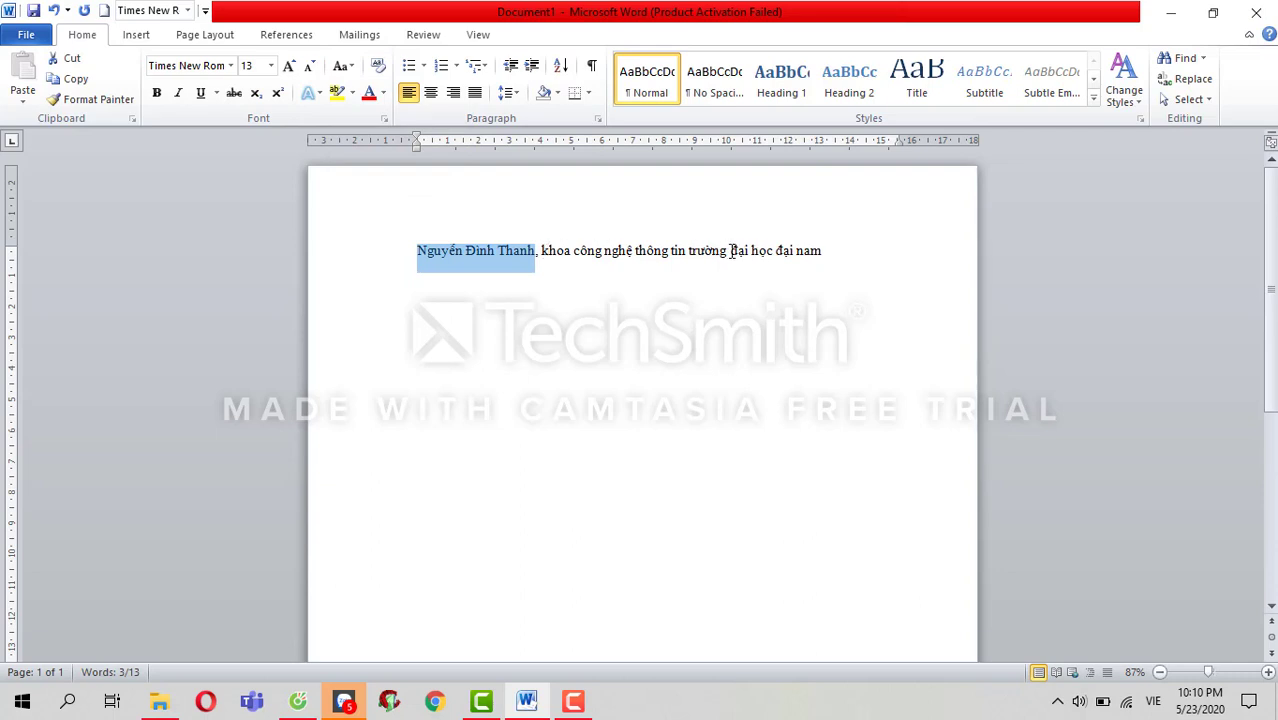
Step: Capitalize each word of 'Đại Học Đại Nam' and 'Công Nghệ Thông Tin'
drag(731, 251, 822, 251)
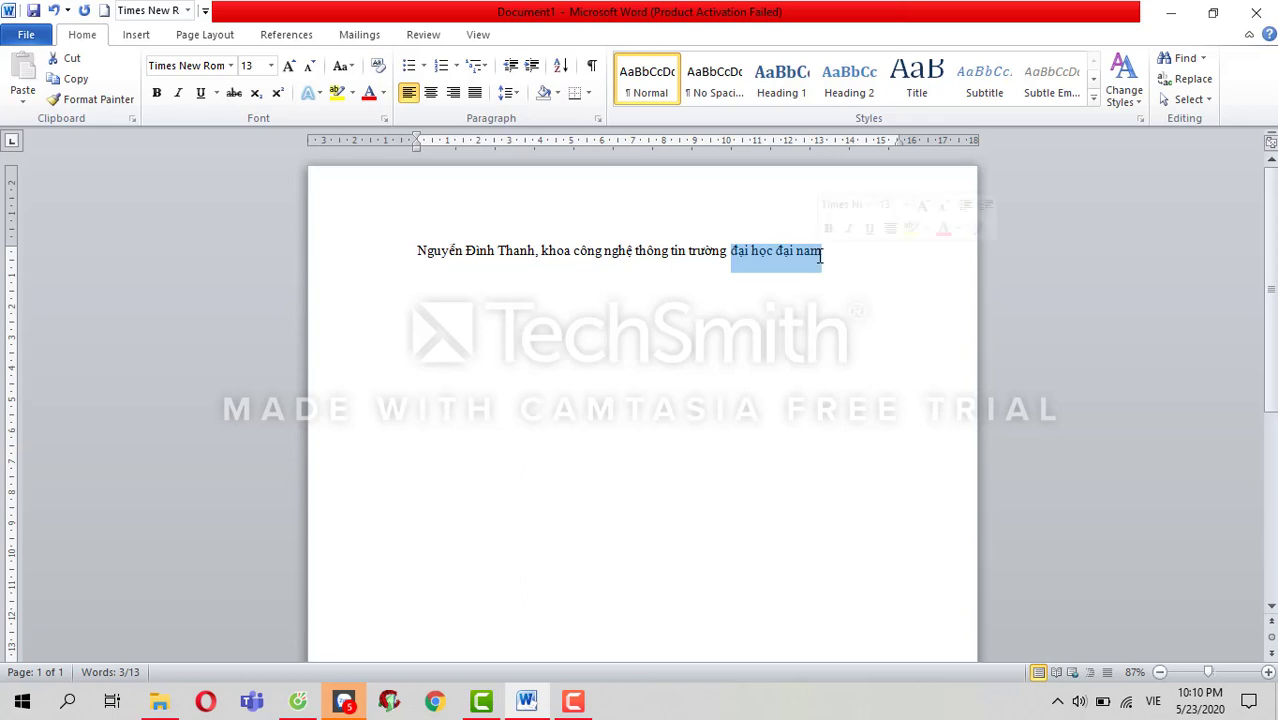
click(341, 66)
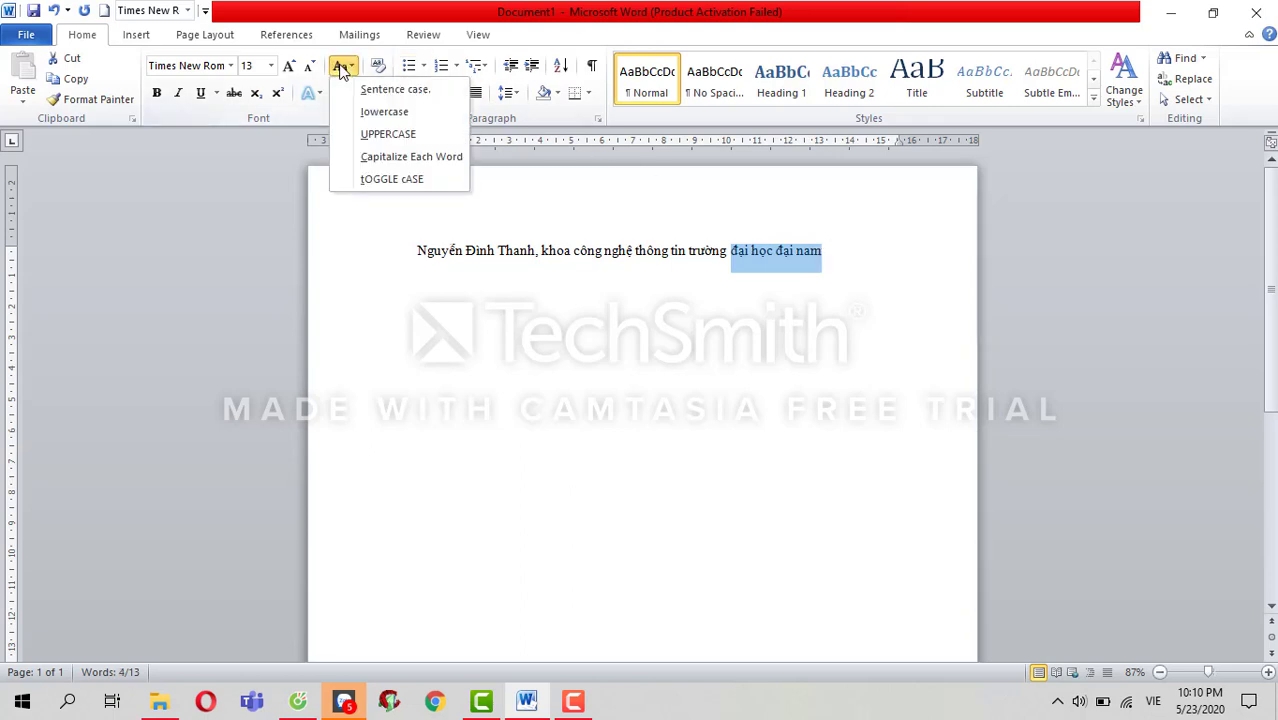
click(403, 166)
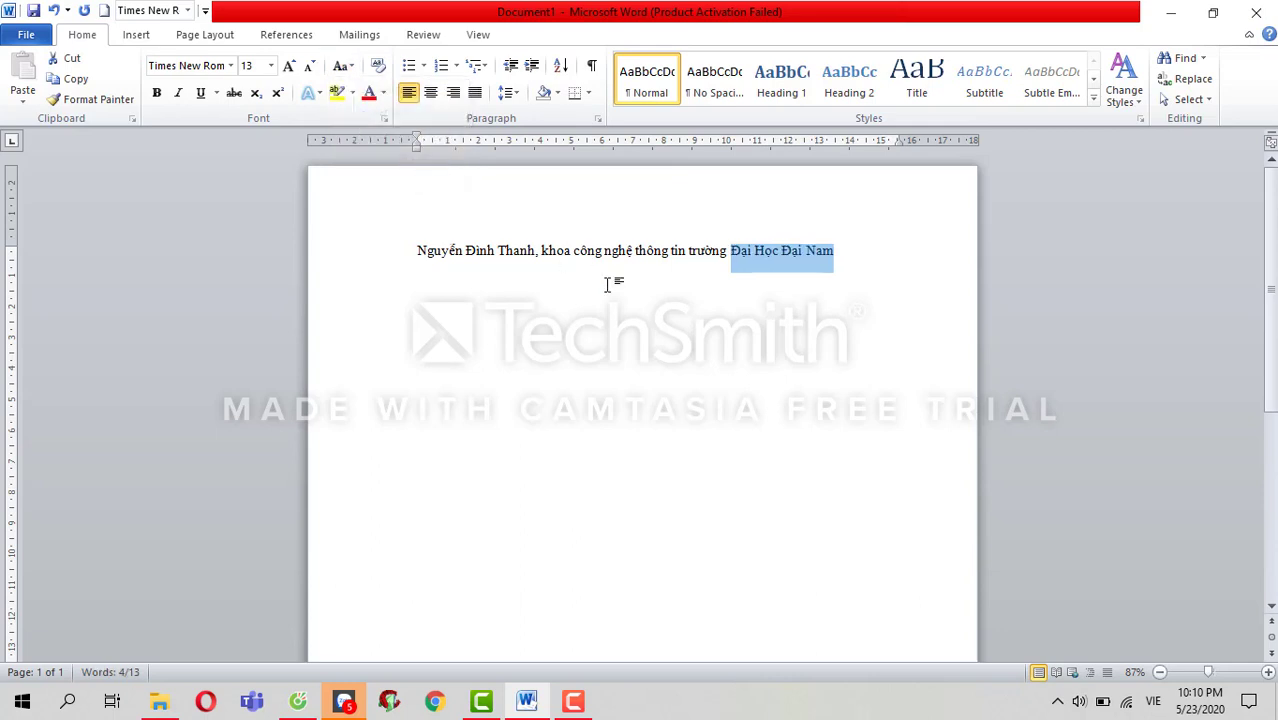
mouse_move(574, 251)
mouse_down()
mouse_move(692, 257)
mouse_move(679, 256)
mouse_up()
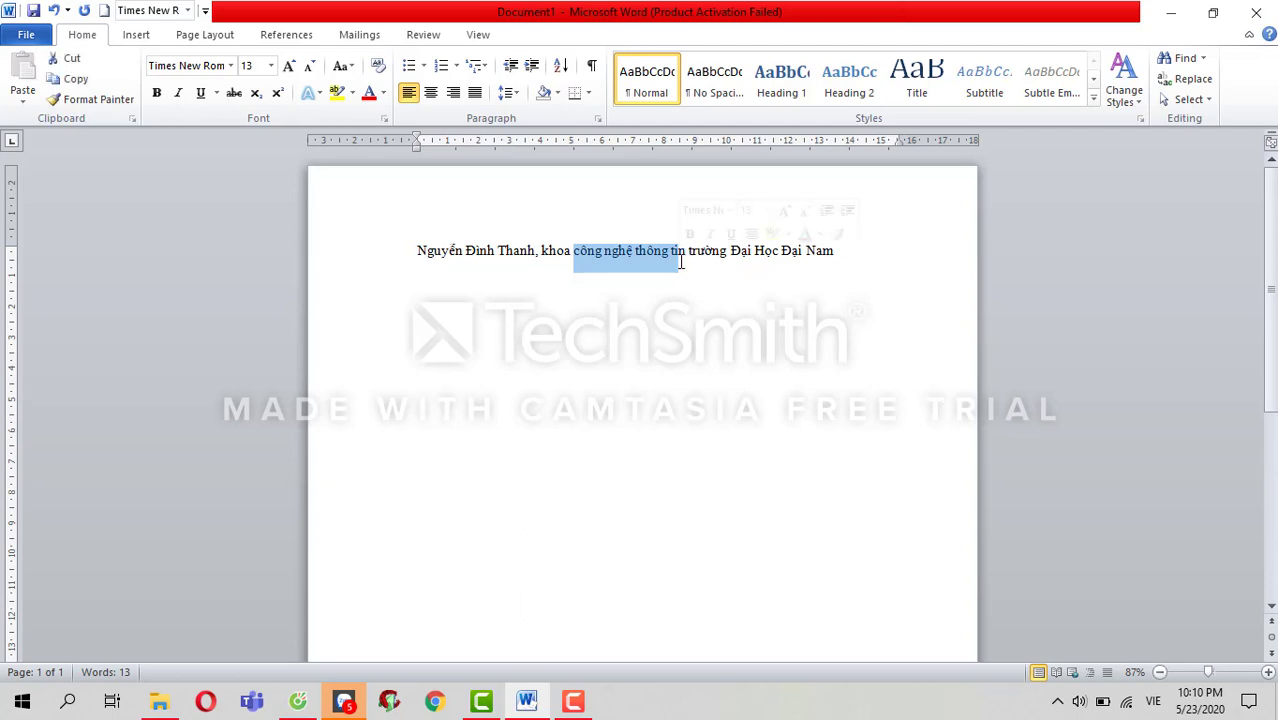
click(343, 67)
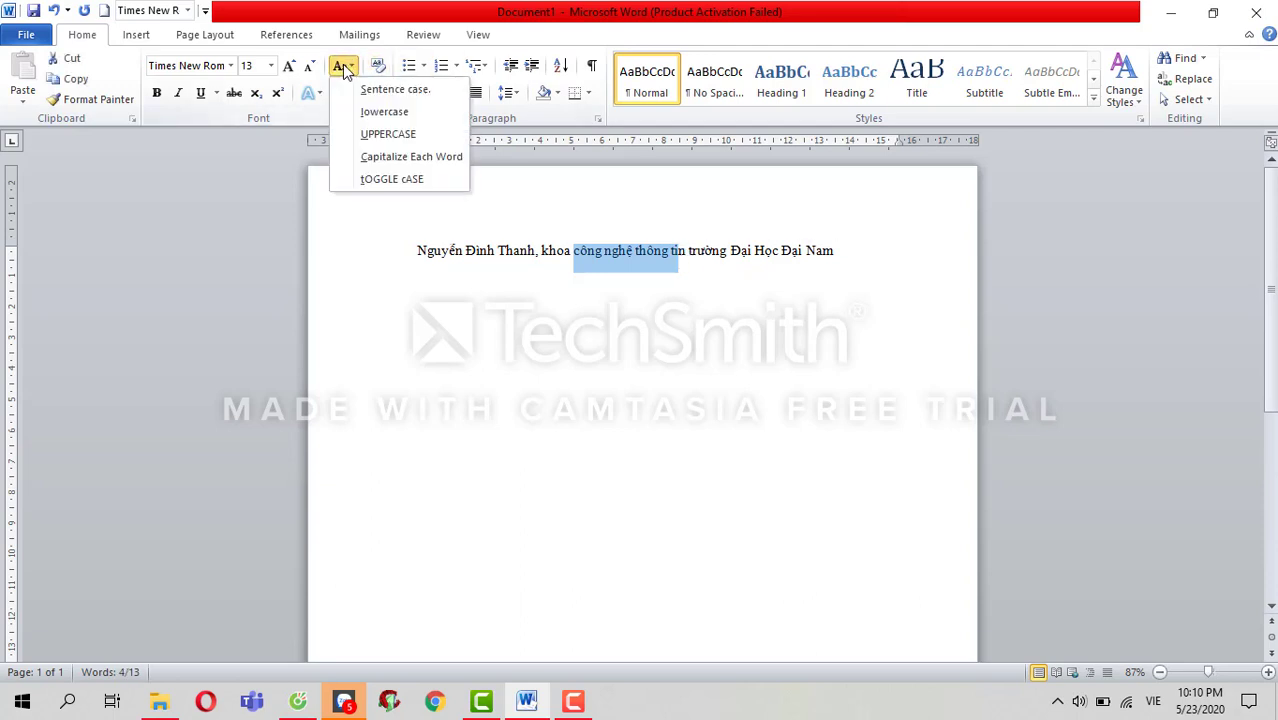
click(400, 157)
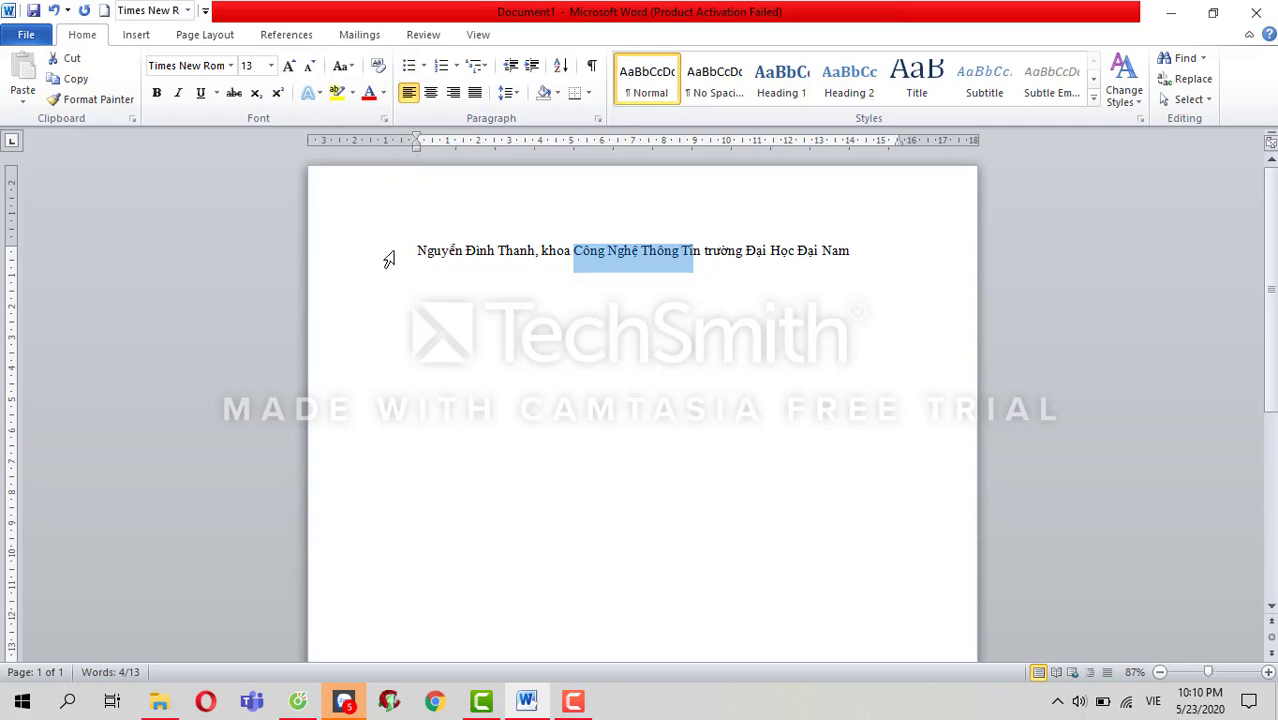
click(874, 256)
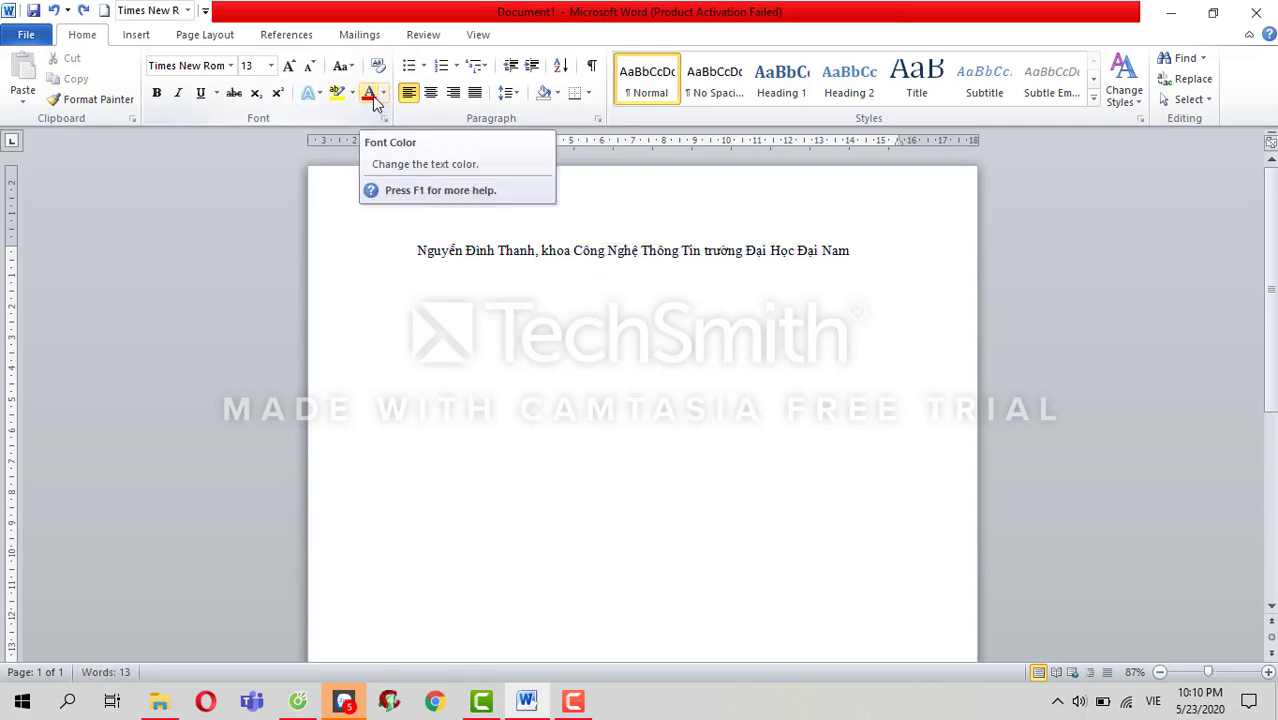
Step: Select the whole first line and apply the red font colour
click(351, 270)
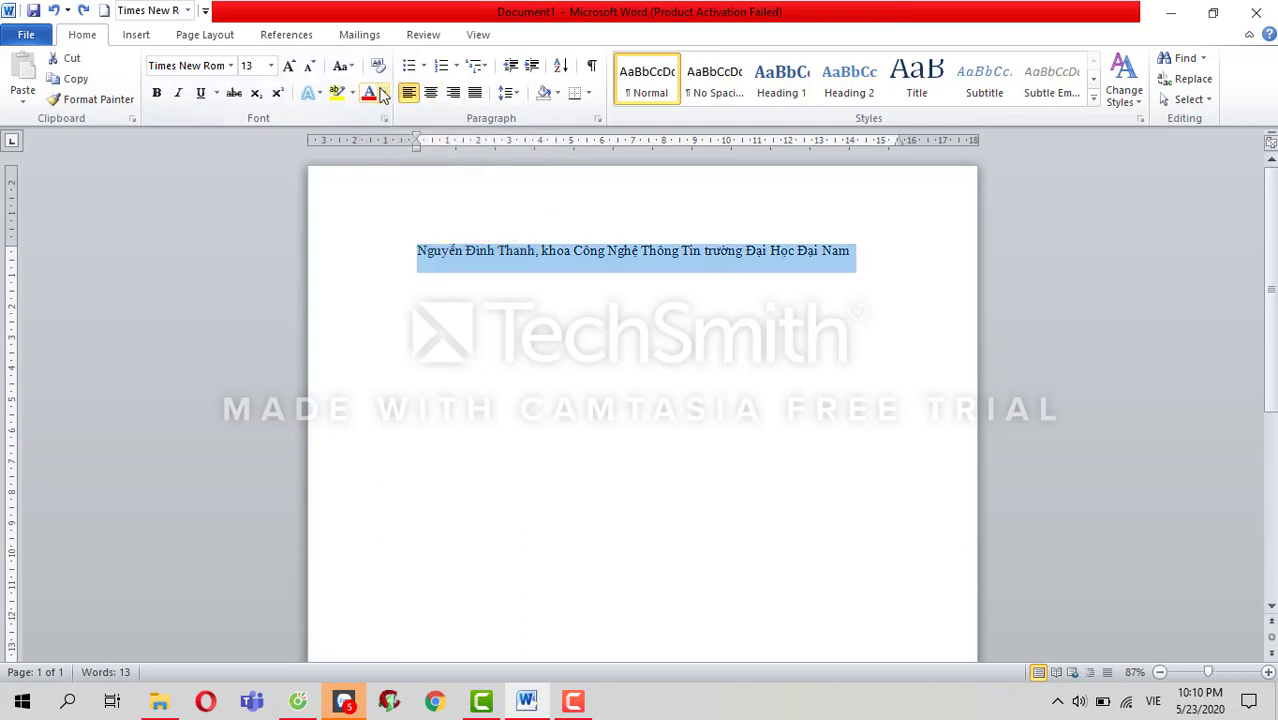
click(370, 92)
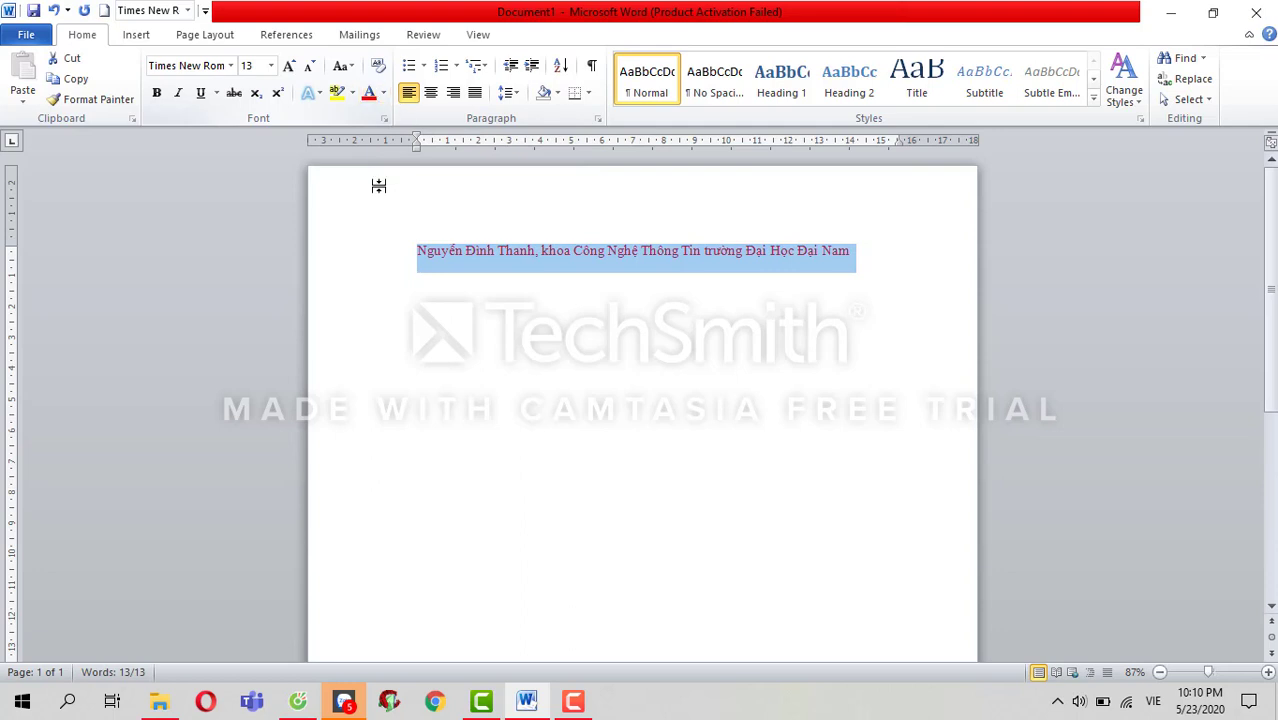
click(382, 94)
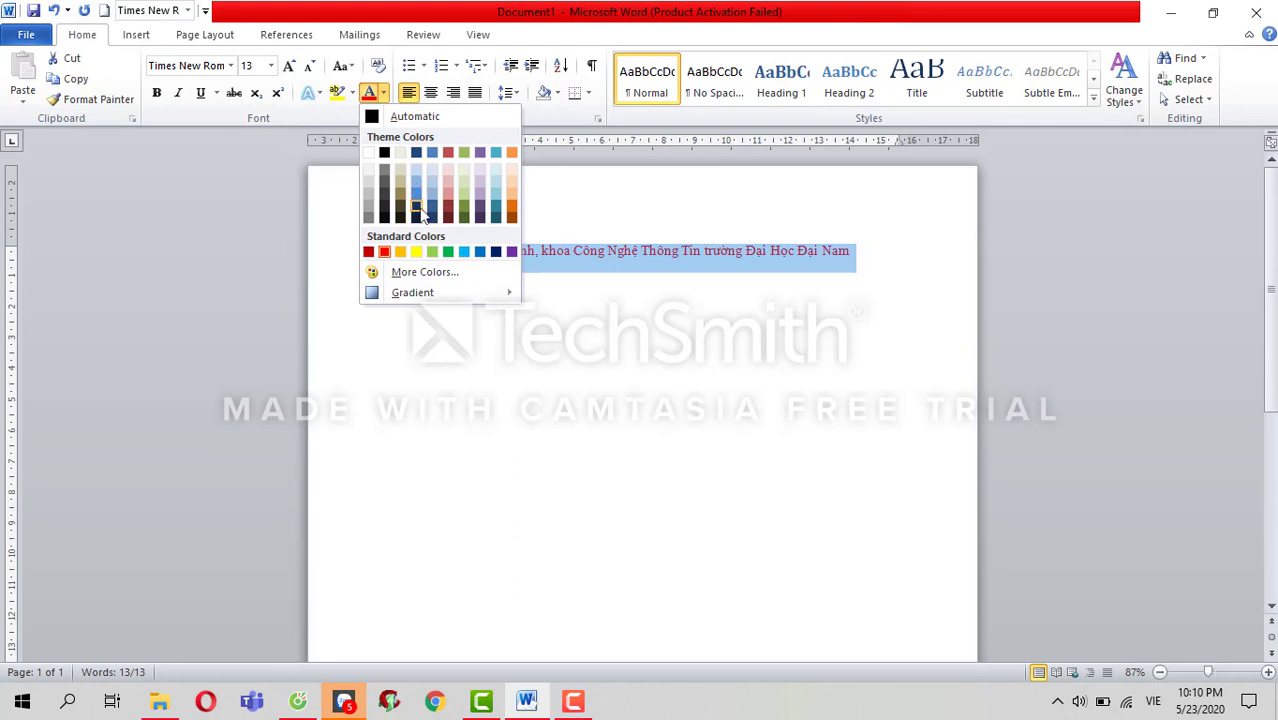
key(Escape)
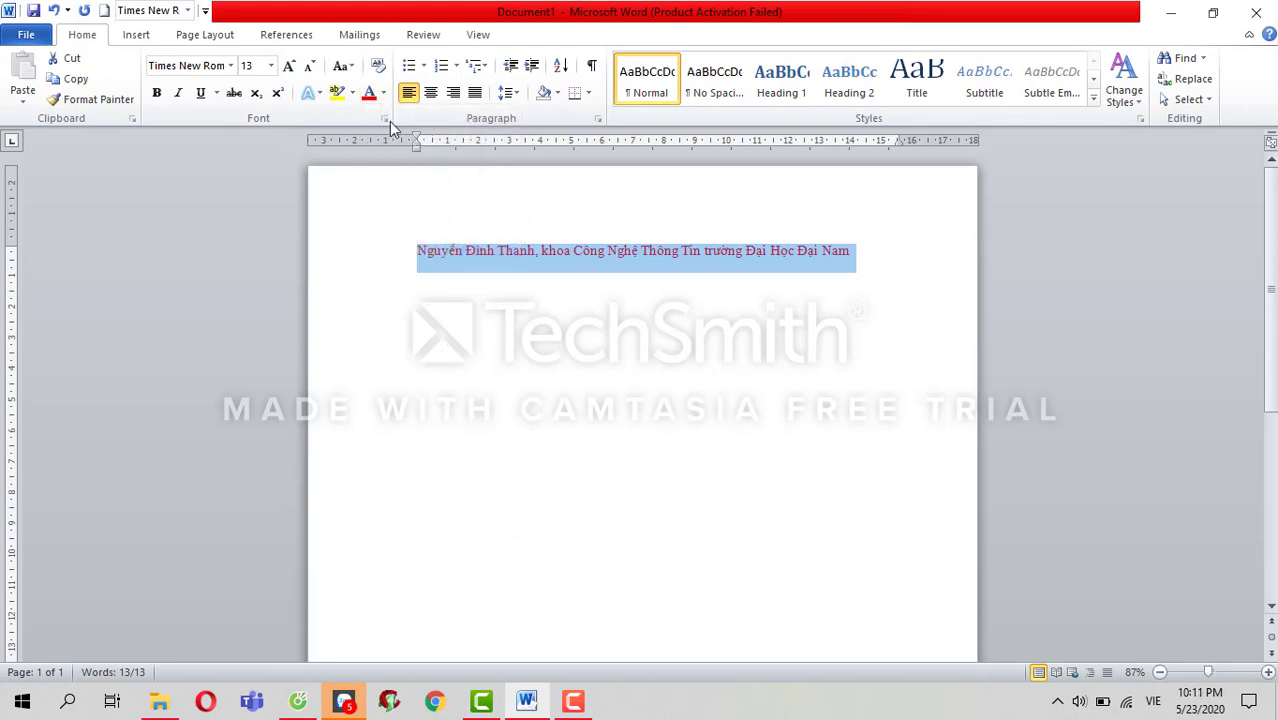
Step: Try a bullet, then make the line a numbered list item starting at '1.'
click(423, 66)
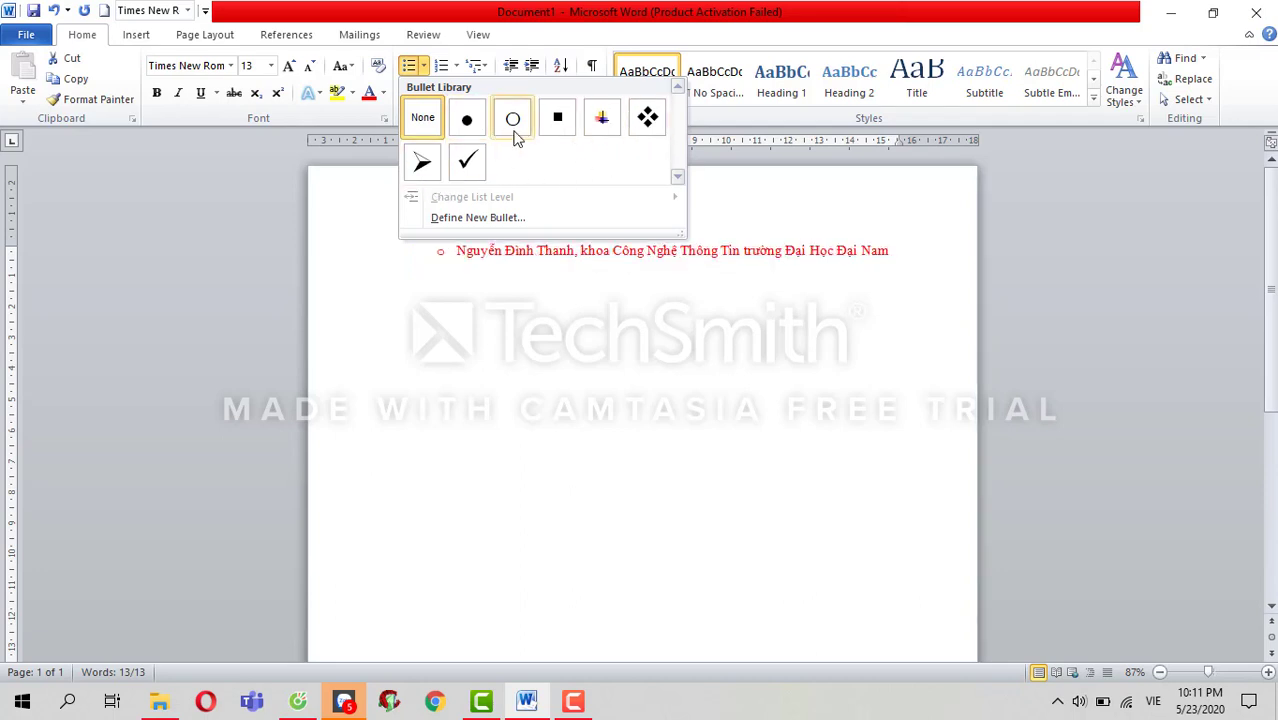
click(601, 122)
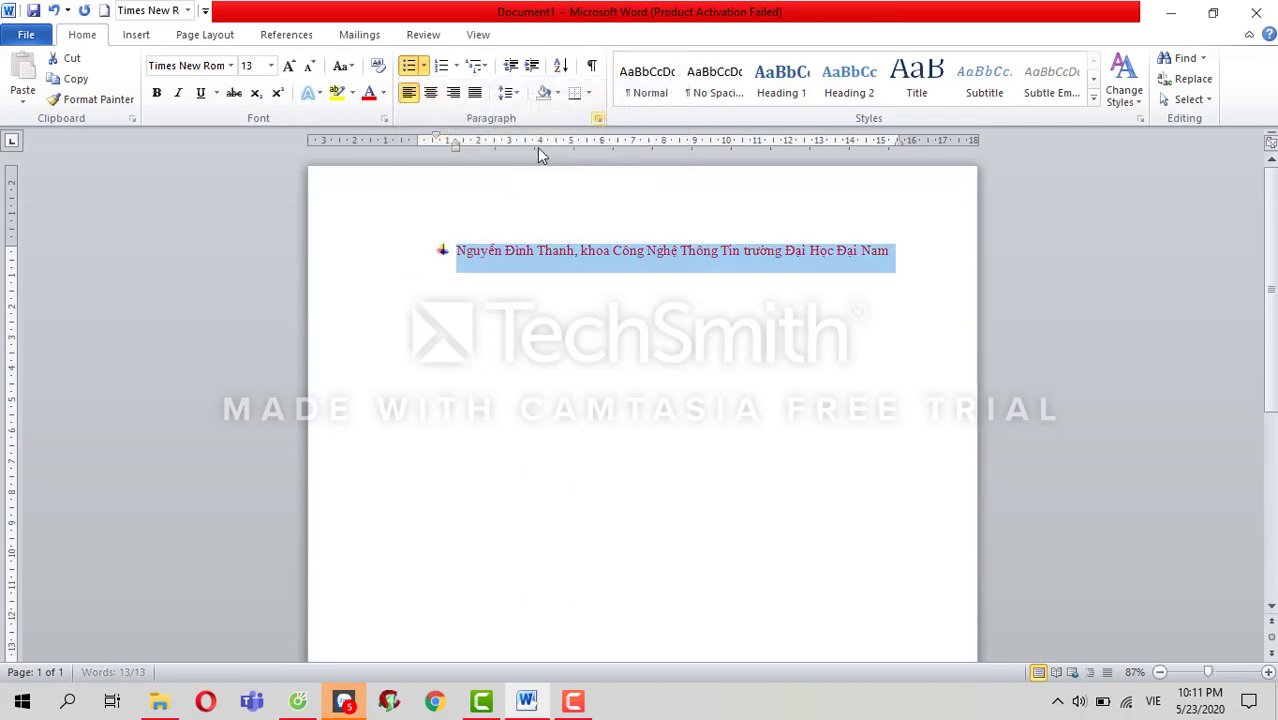
click(429, 281)
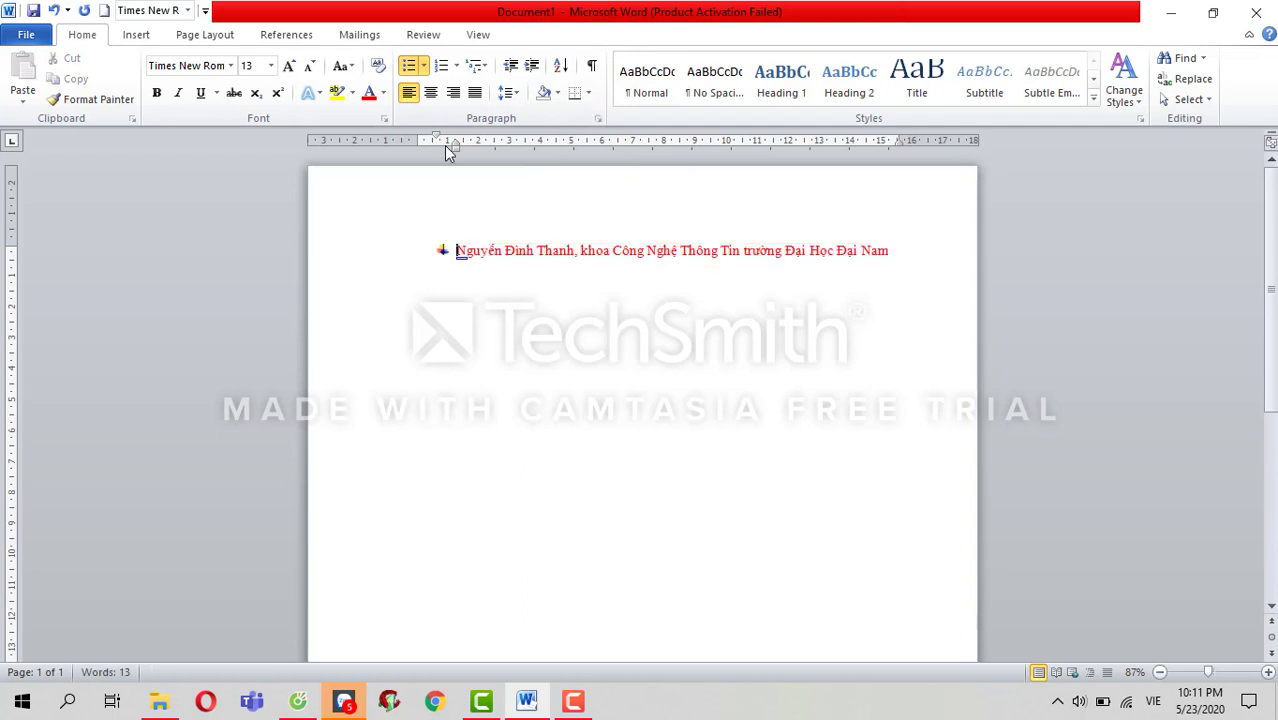
click(450, 66)
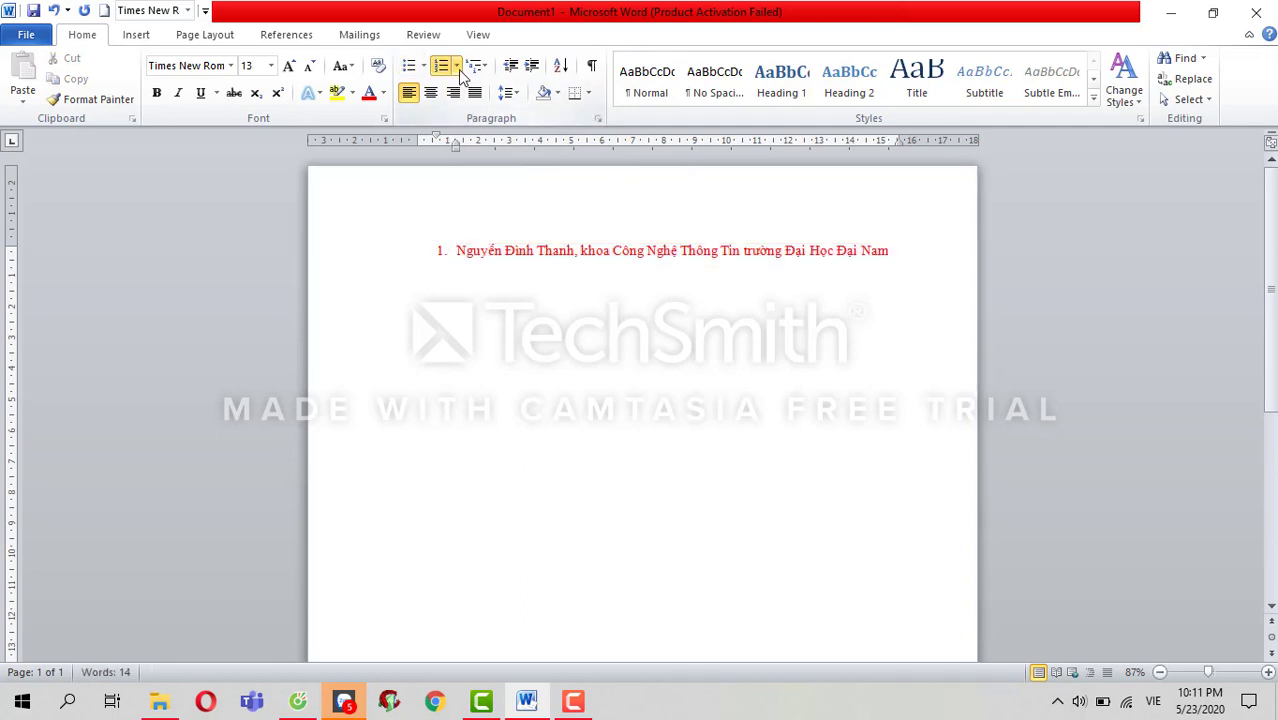
click(457, 67)
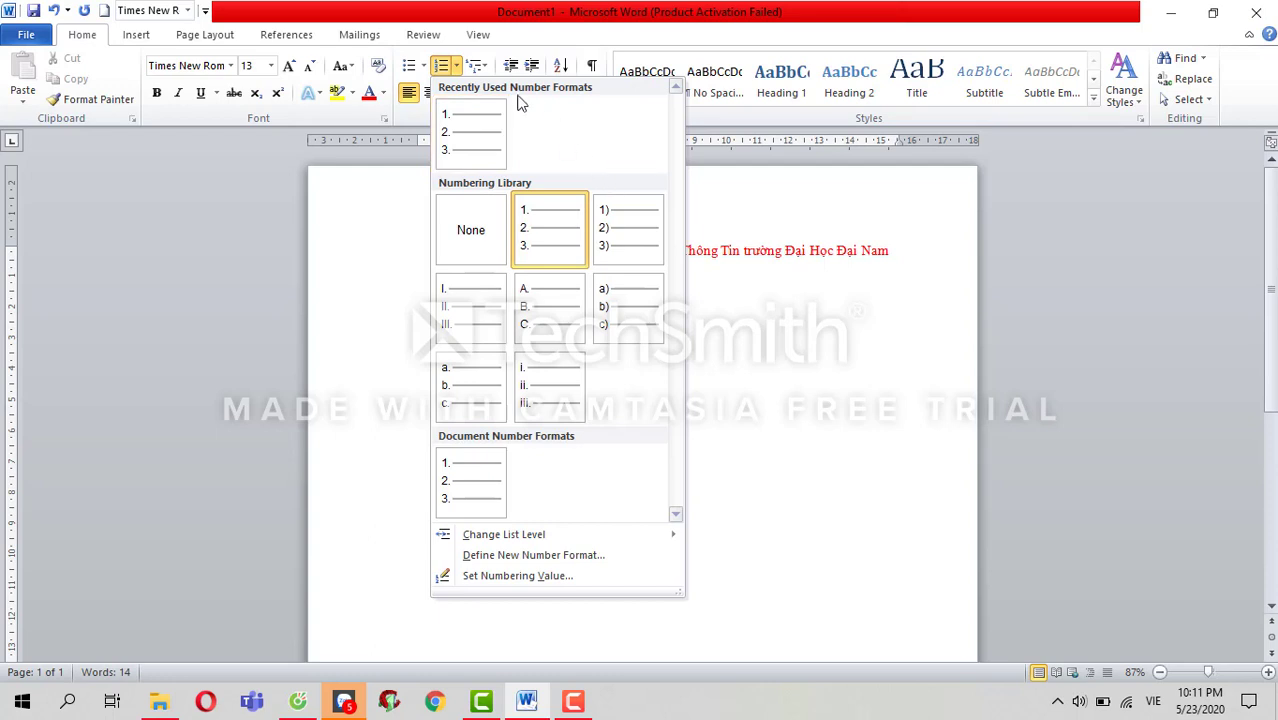
click(484, 66)
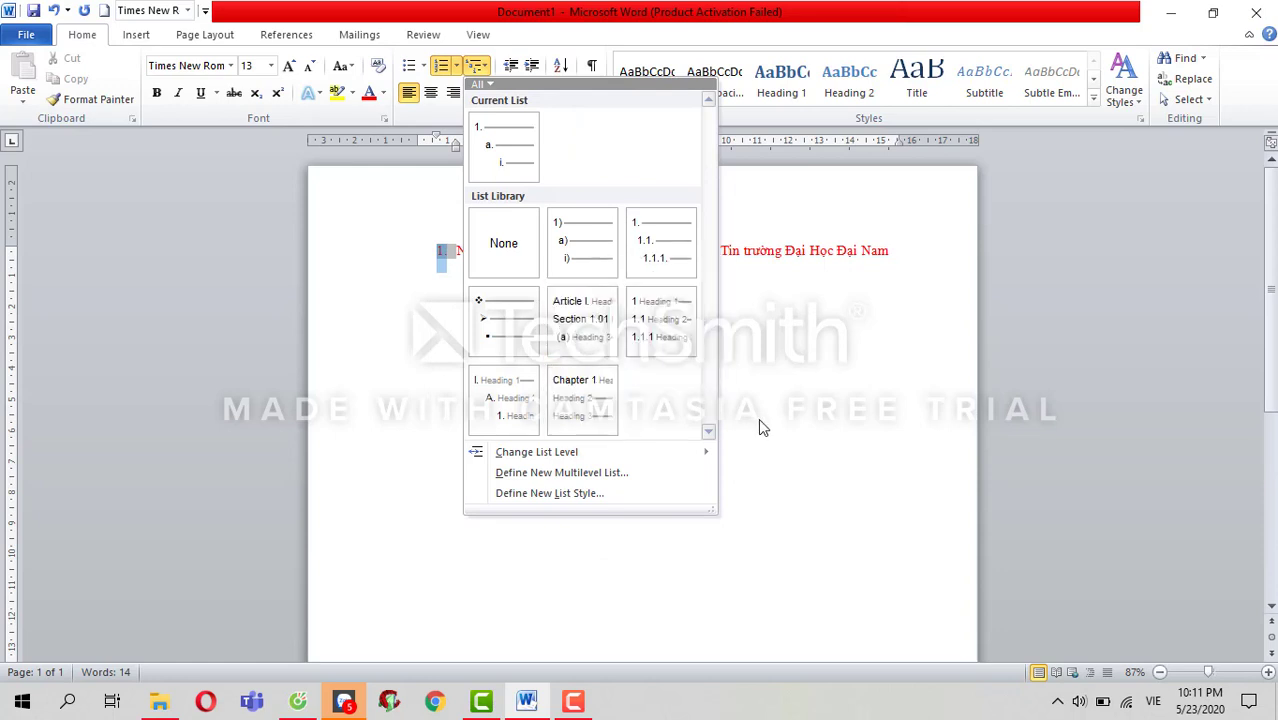
click(758, 418)
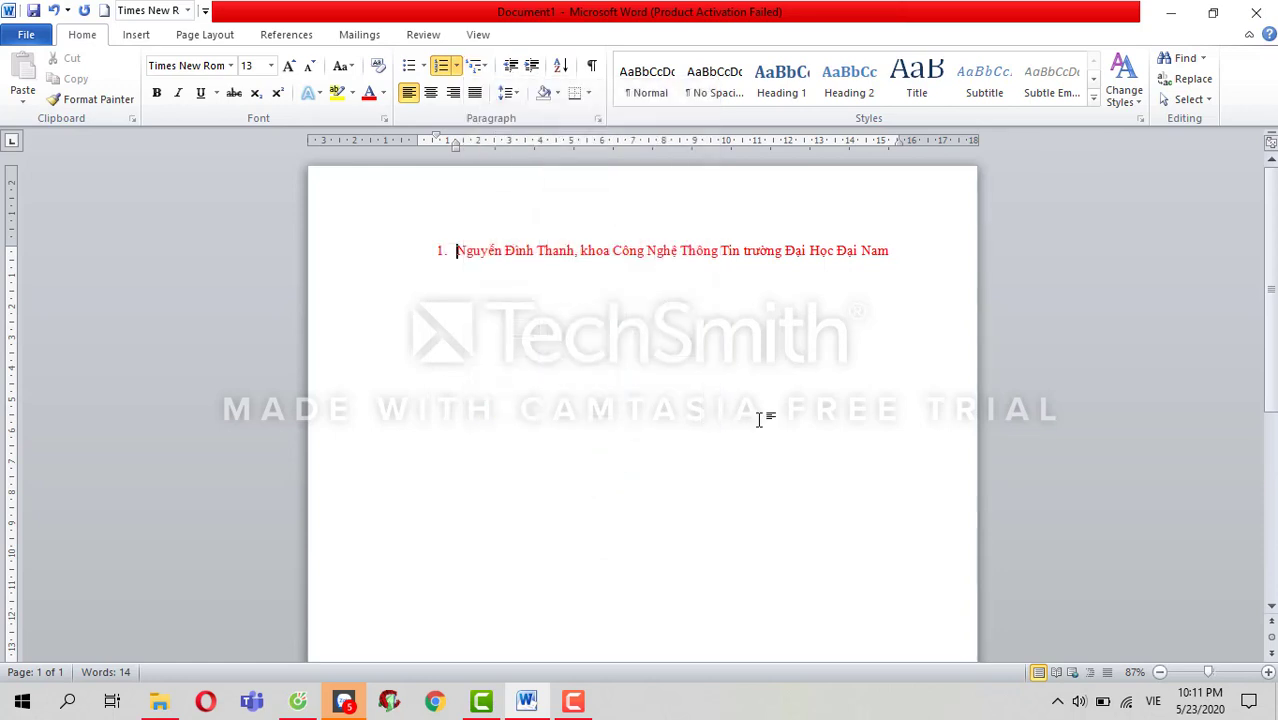
click(138, 36)
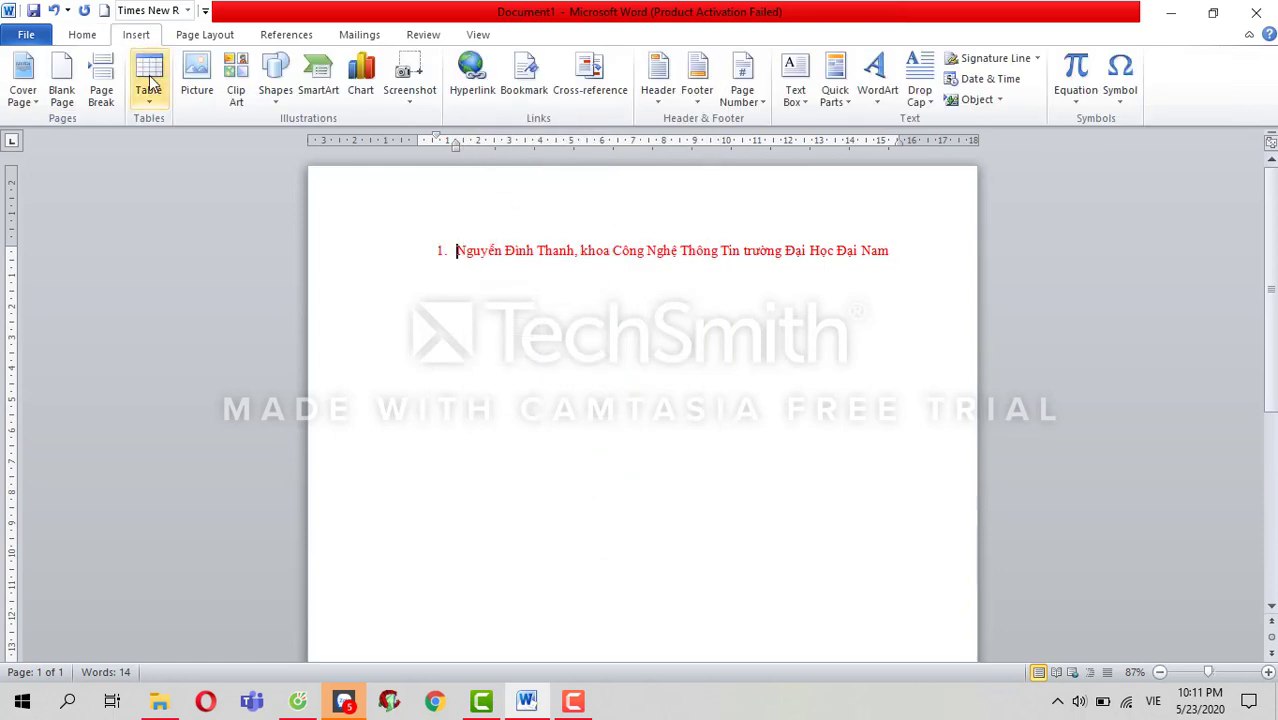
click(151, 82)
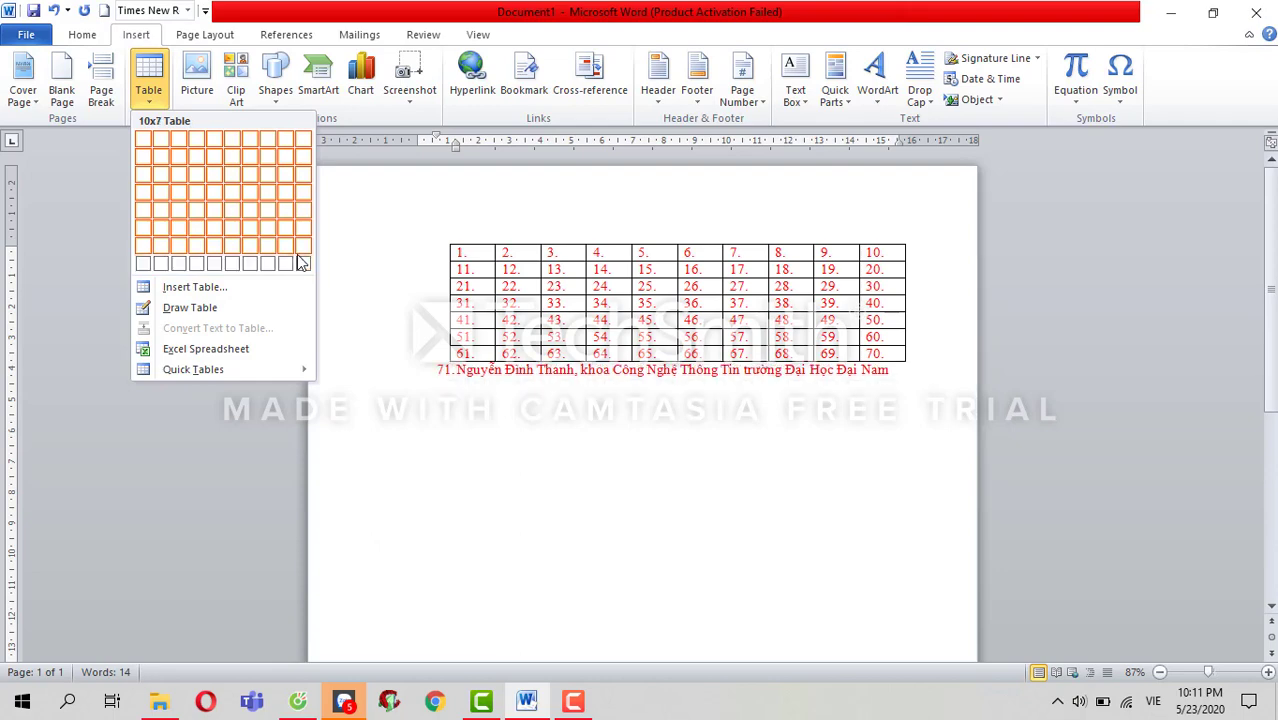
click(300, 262)
click(148, 78)
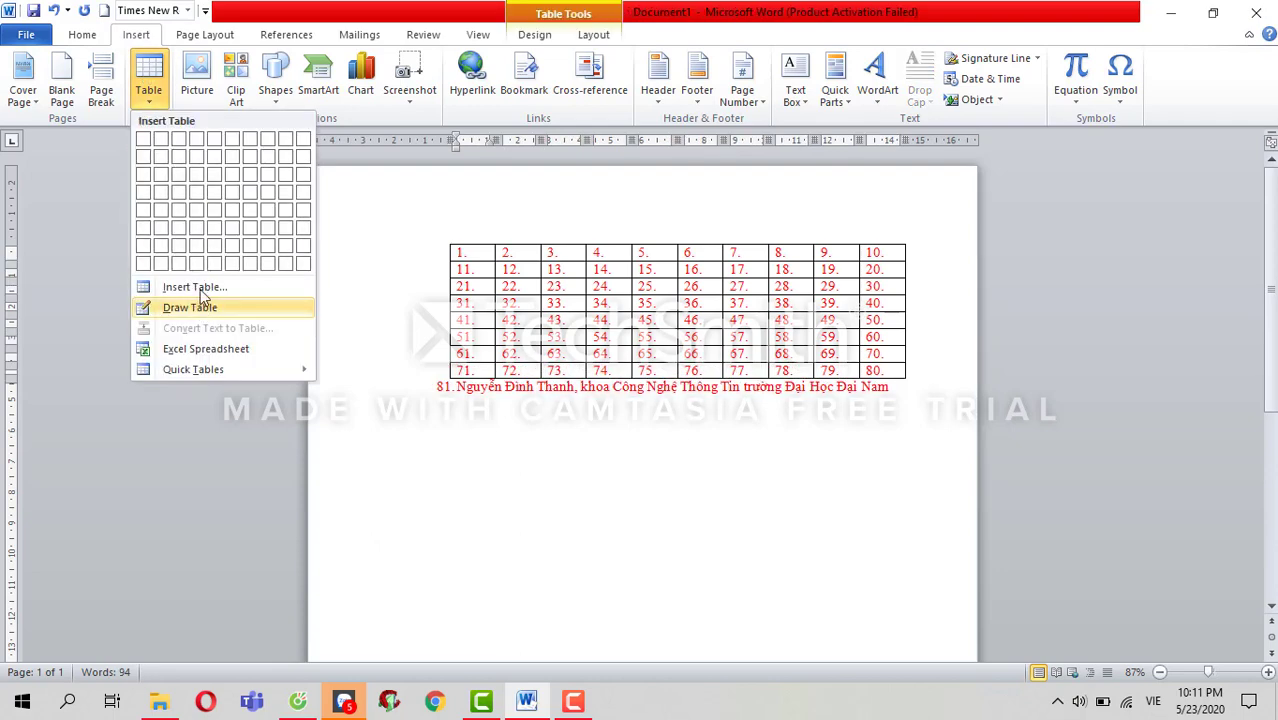
click(197, 287)
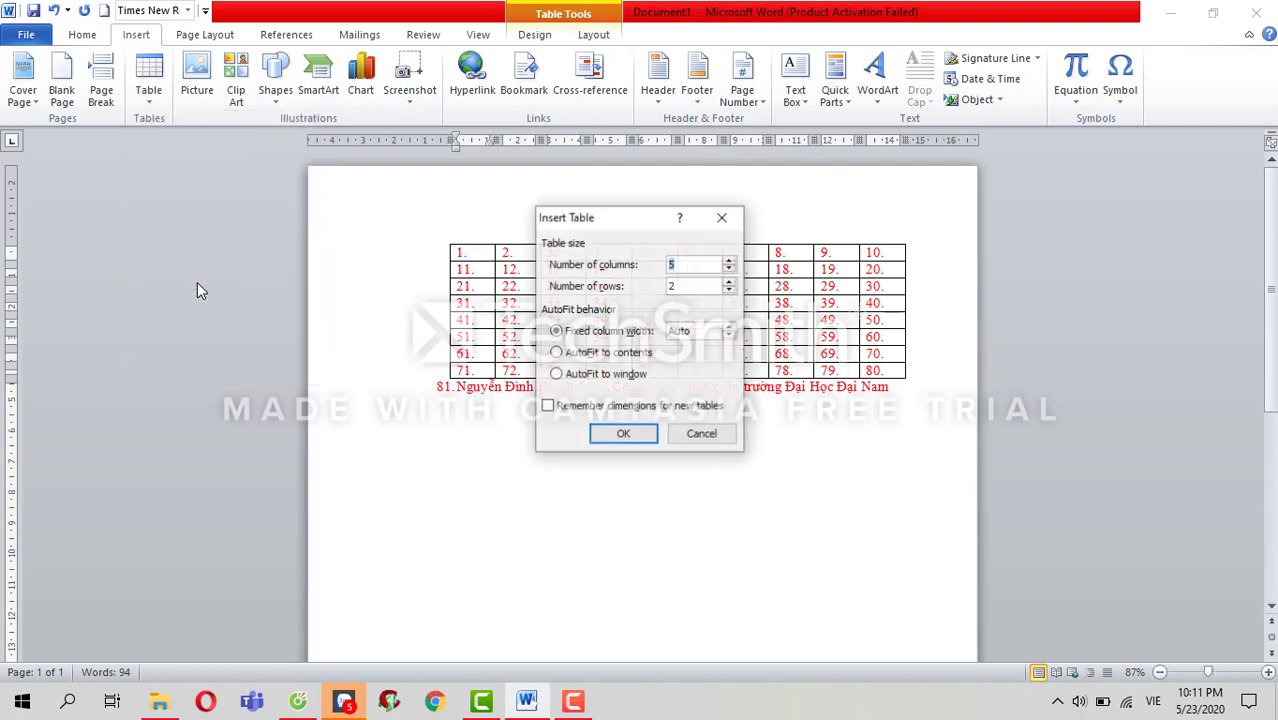
click(696, 266)
key(BackSpace)
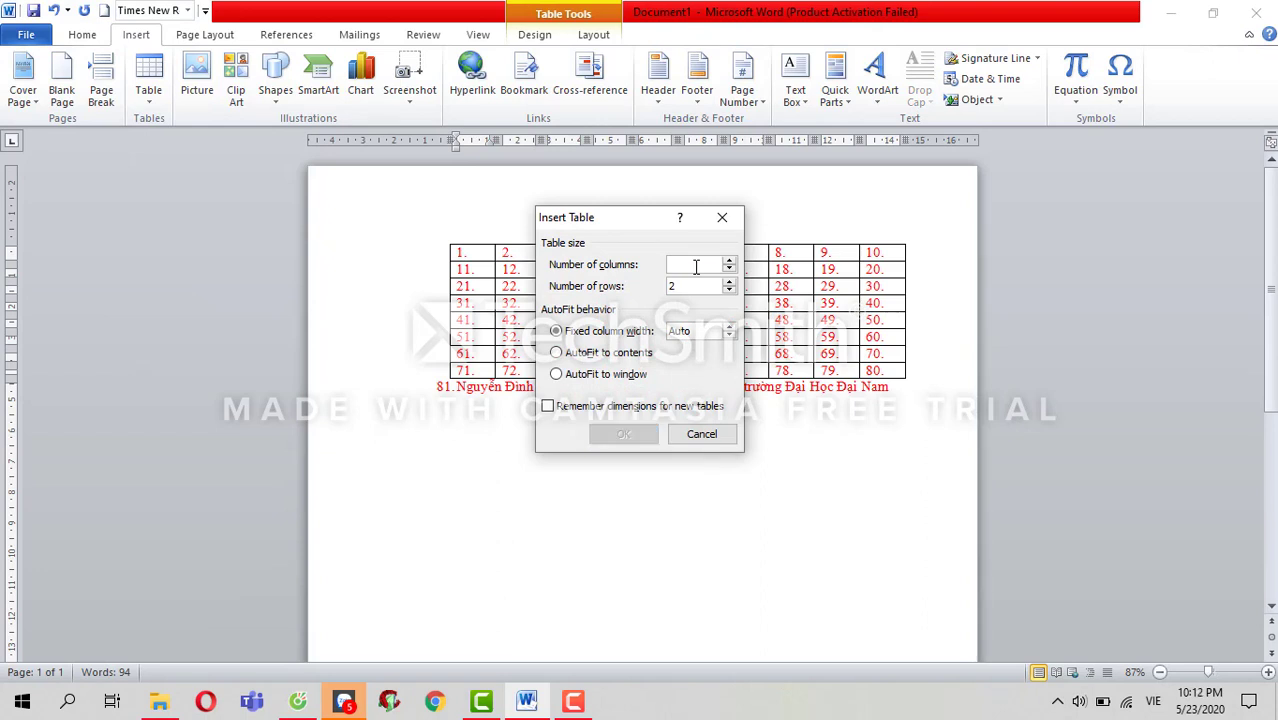
text(7)
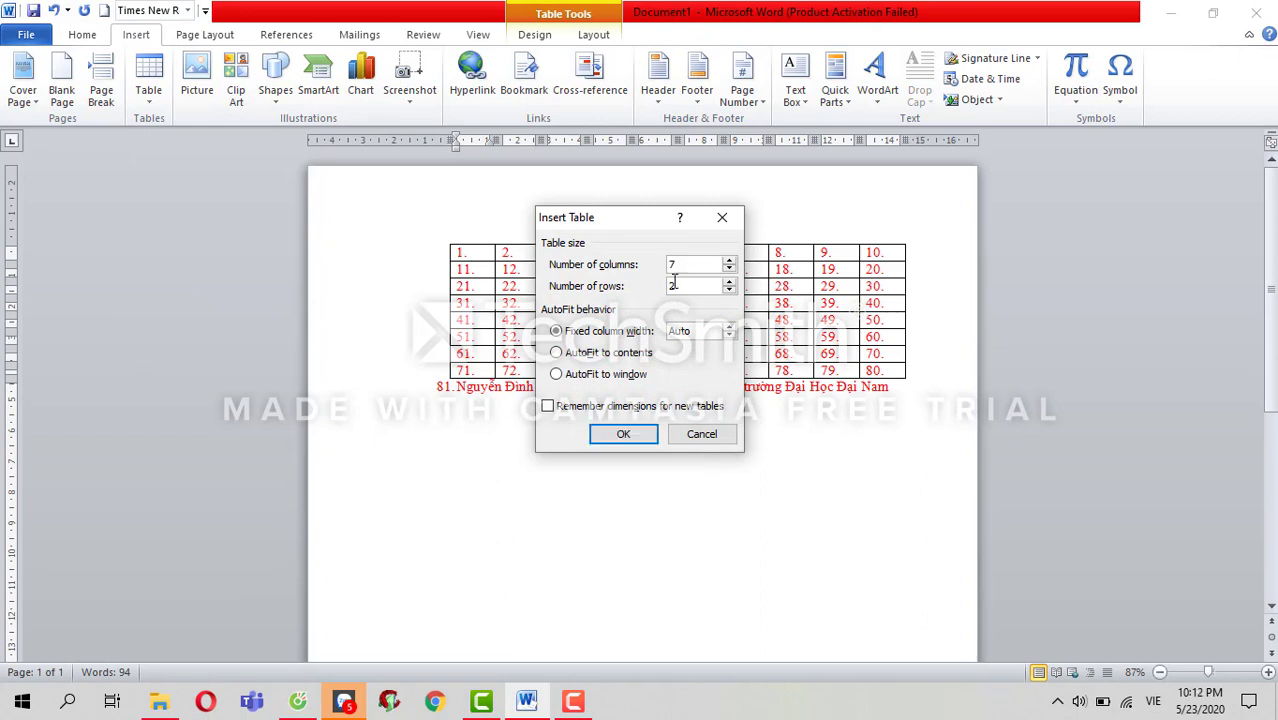
click(684, 290)
key(BackSpace)
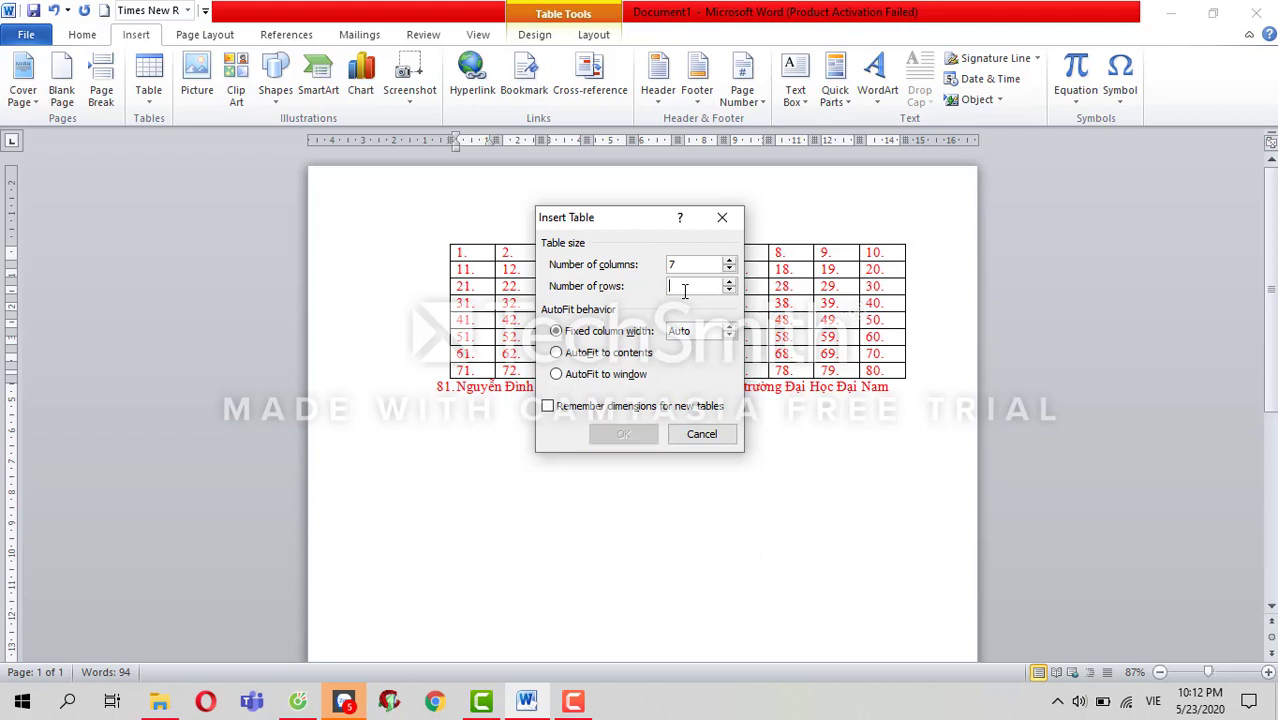
text(5)
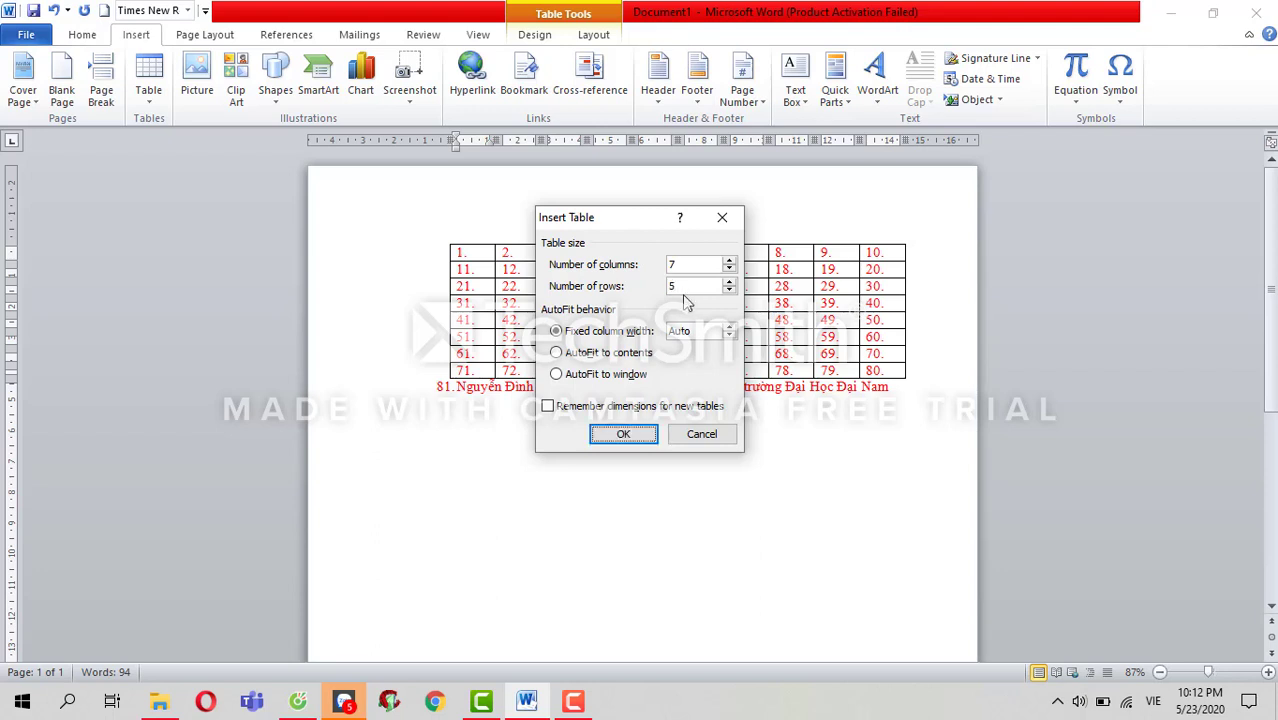
key(Return)
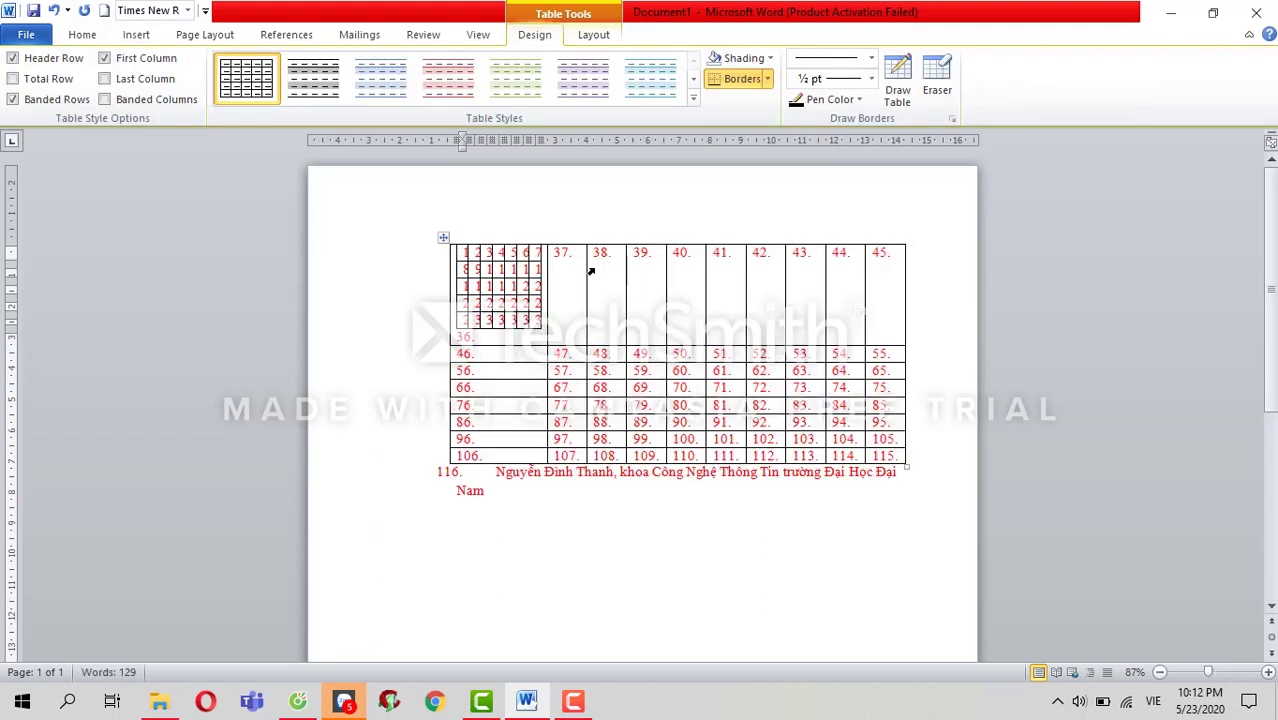
click(54, 10)
Step: Undo the 10 by 8 table and place the cursor below the numbered line
click(54, 10)
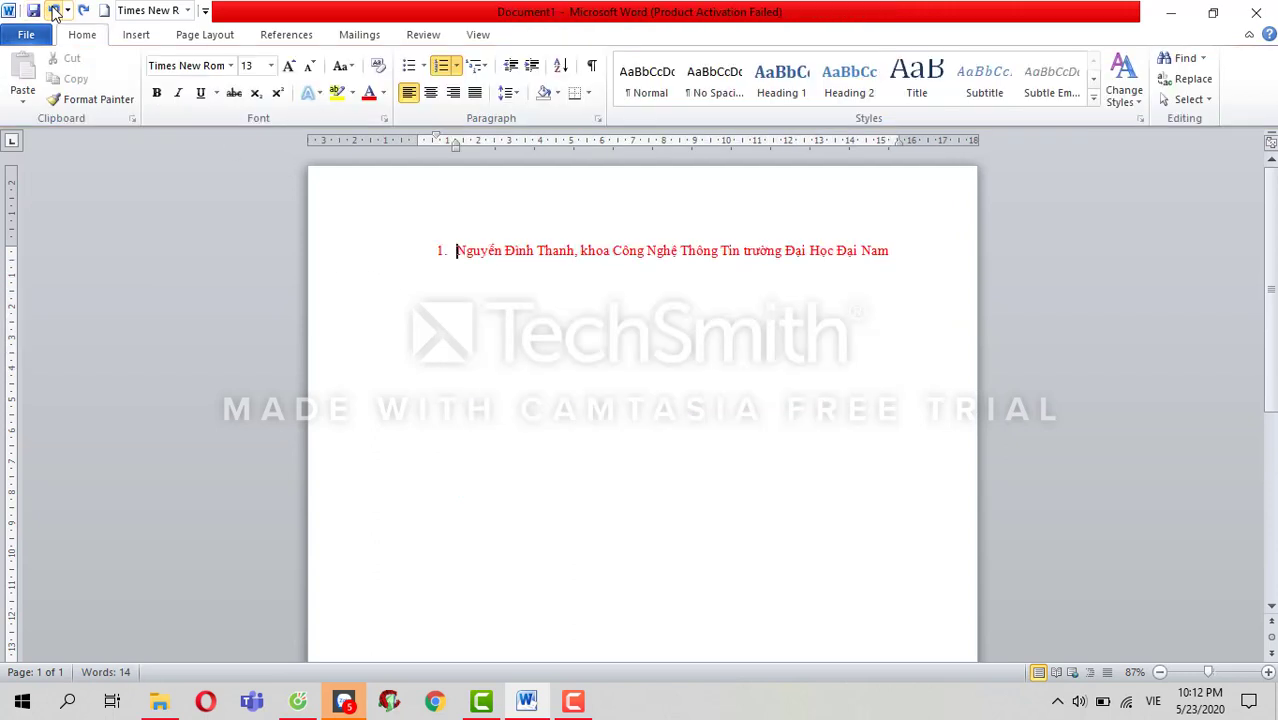
double_click(510, 346)
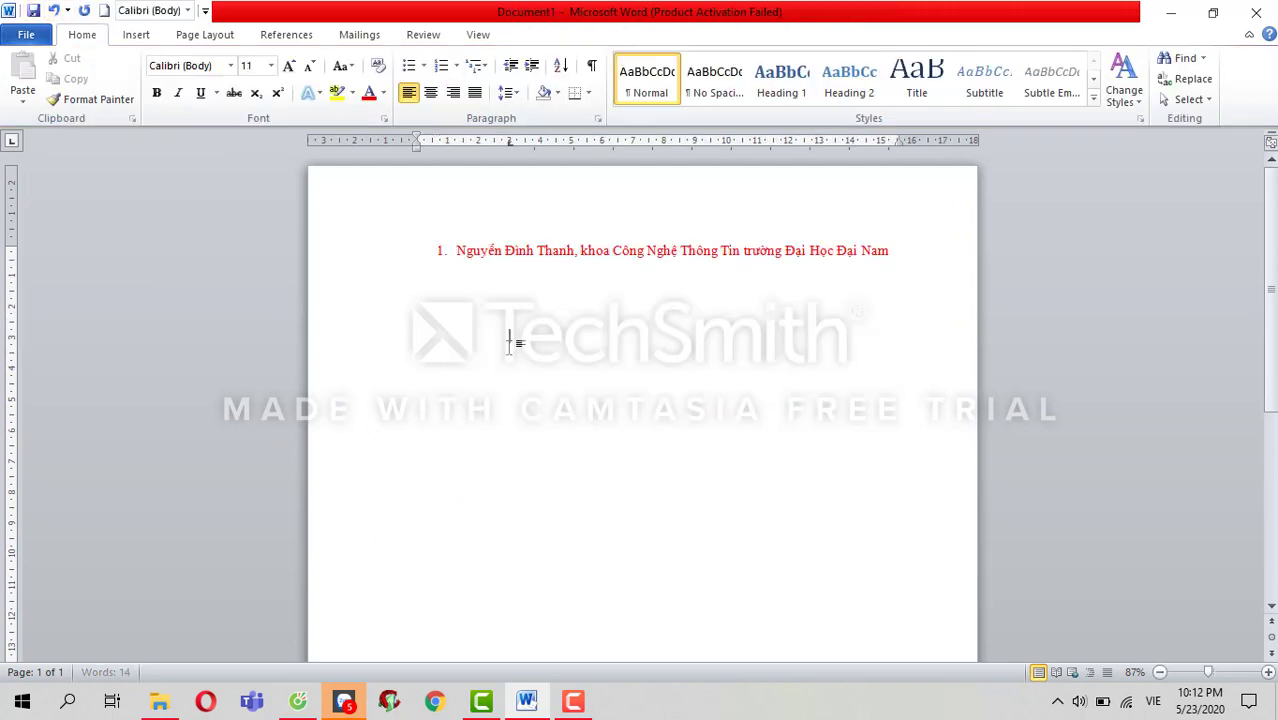
click(134, 36)
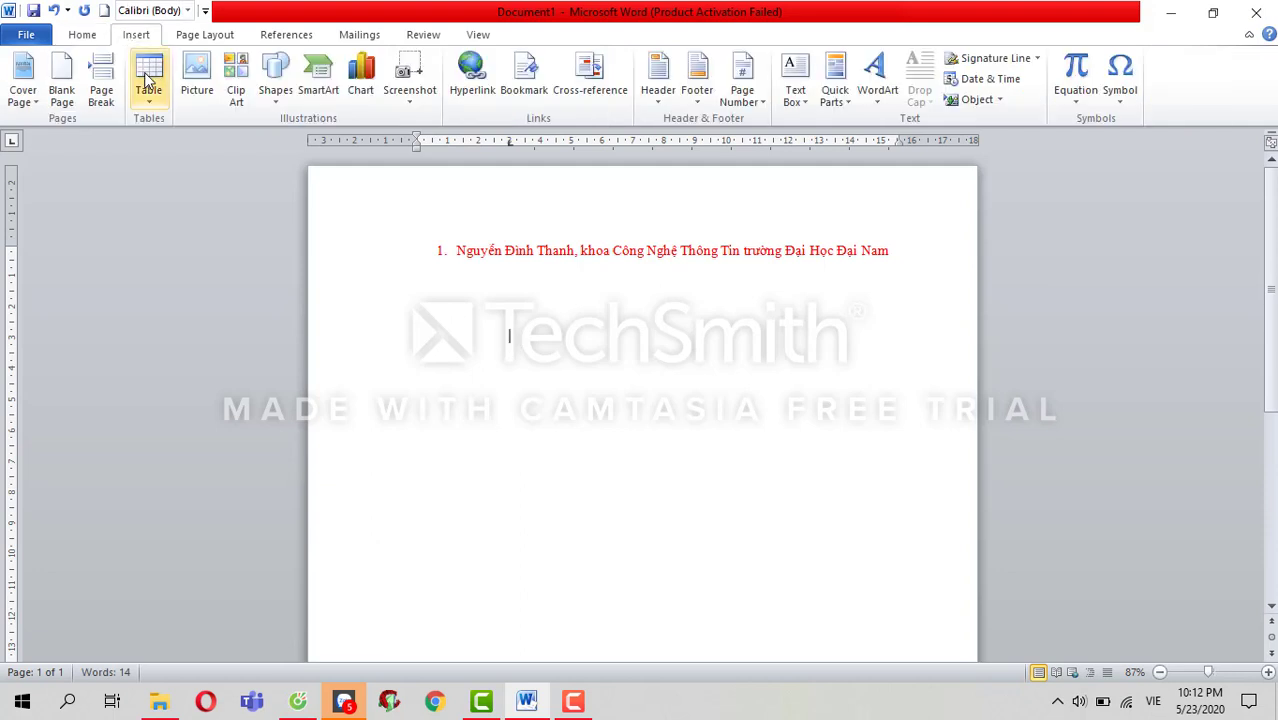
Step: Insert a 7-column, 5-row table through the Insert Table dialog
click(148, 80)
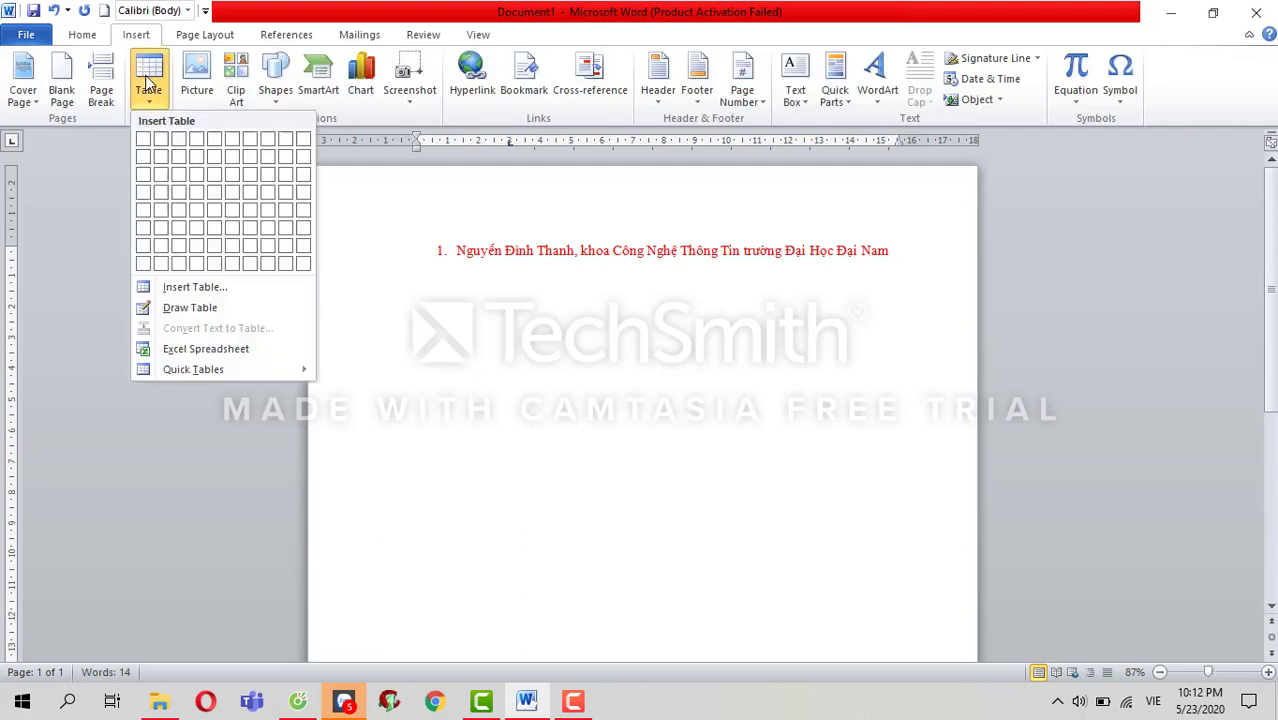
click(232, 288)
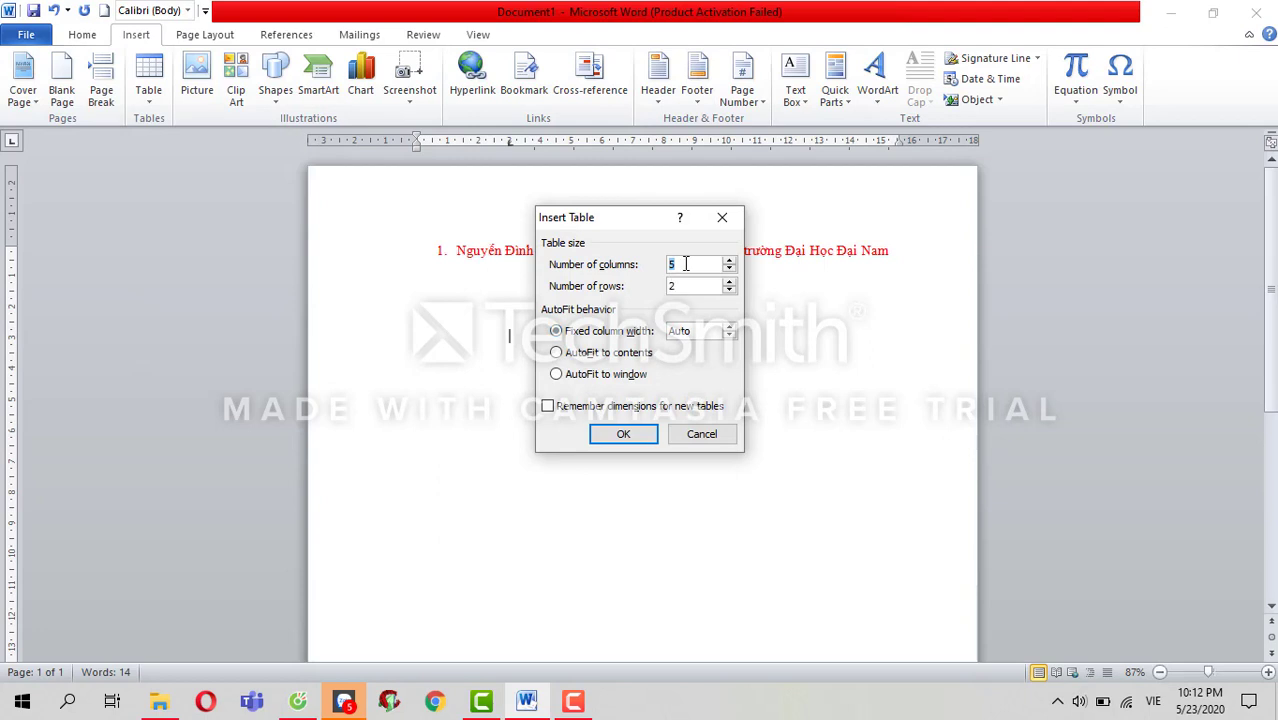
text(a)
key(BackSpace)
text(7)
click(699, 288)
key(BackSpace)
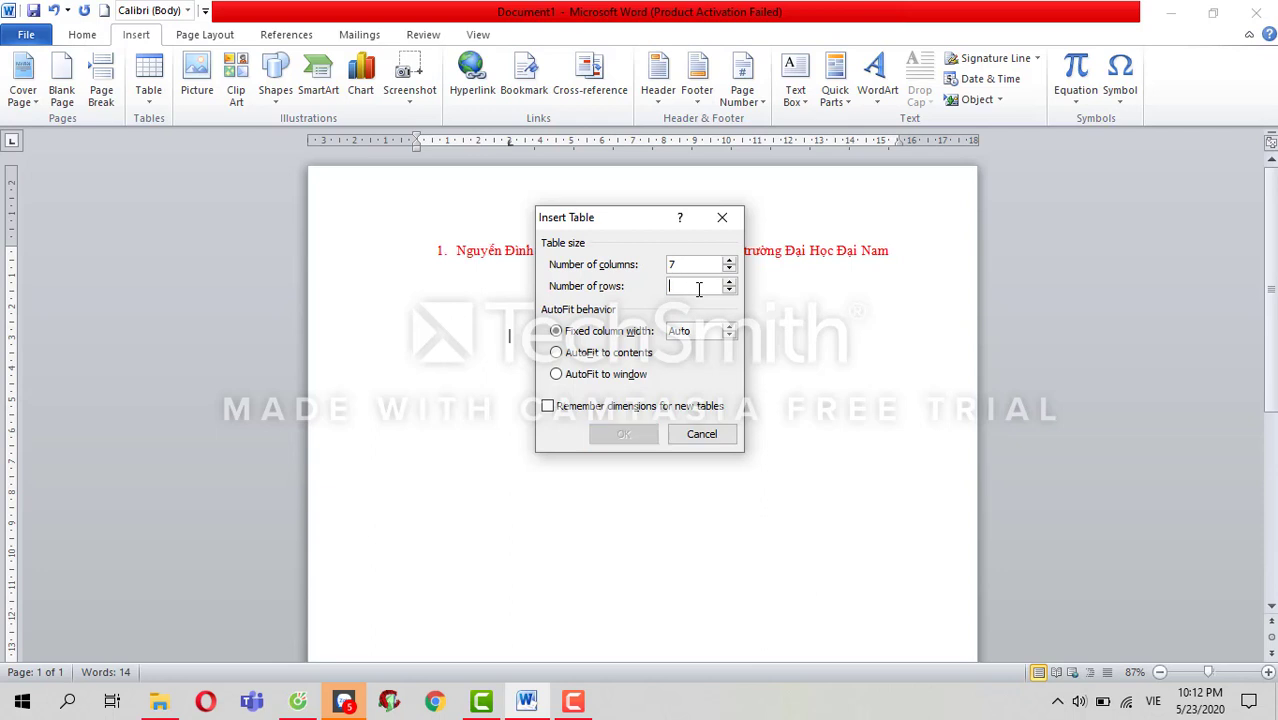
text(5)
key(Return)
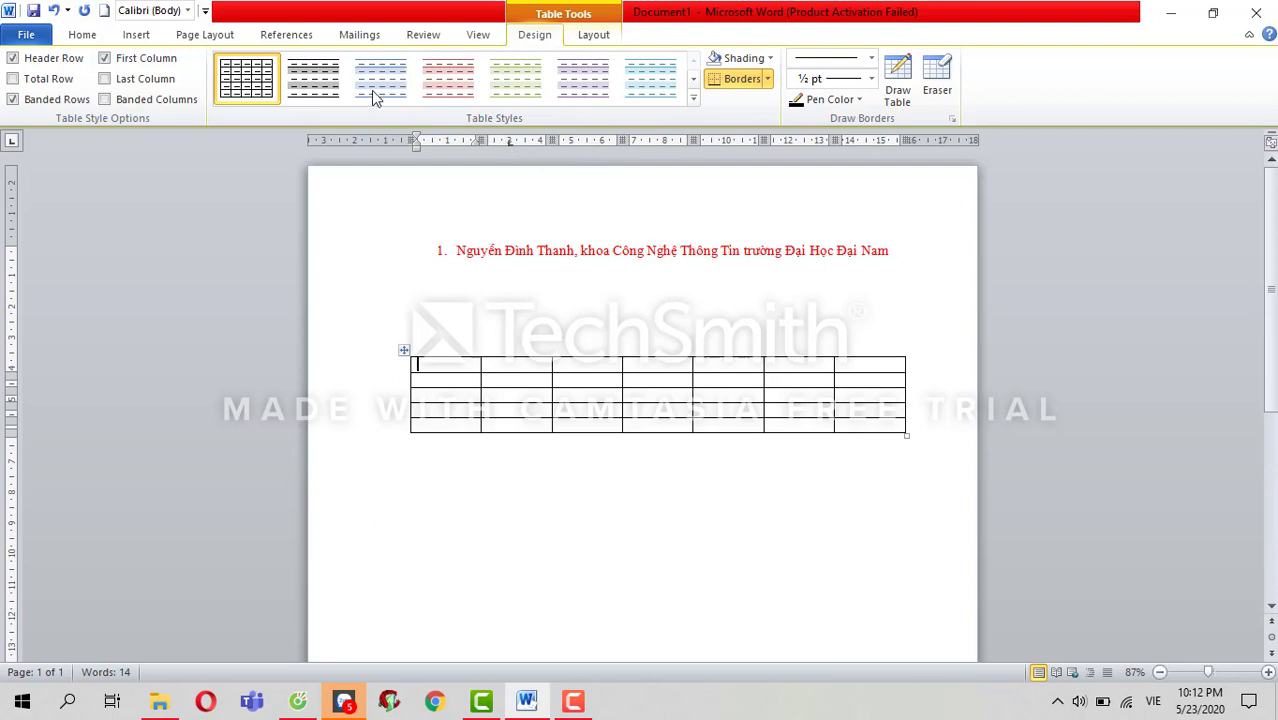
click(131, 37)
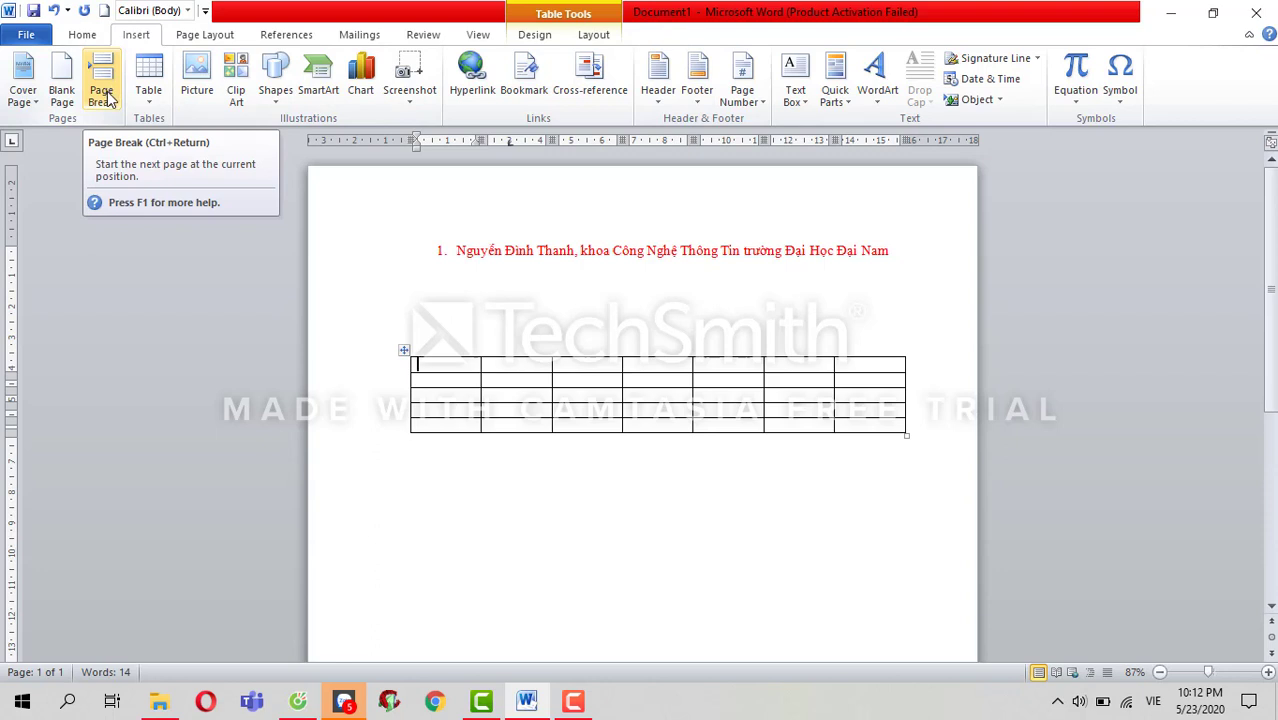
Step: Choose the Trapezoid from Basic Shapes and scroll to the space below the table
click(278, 95)
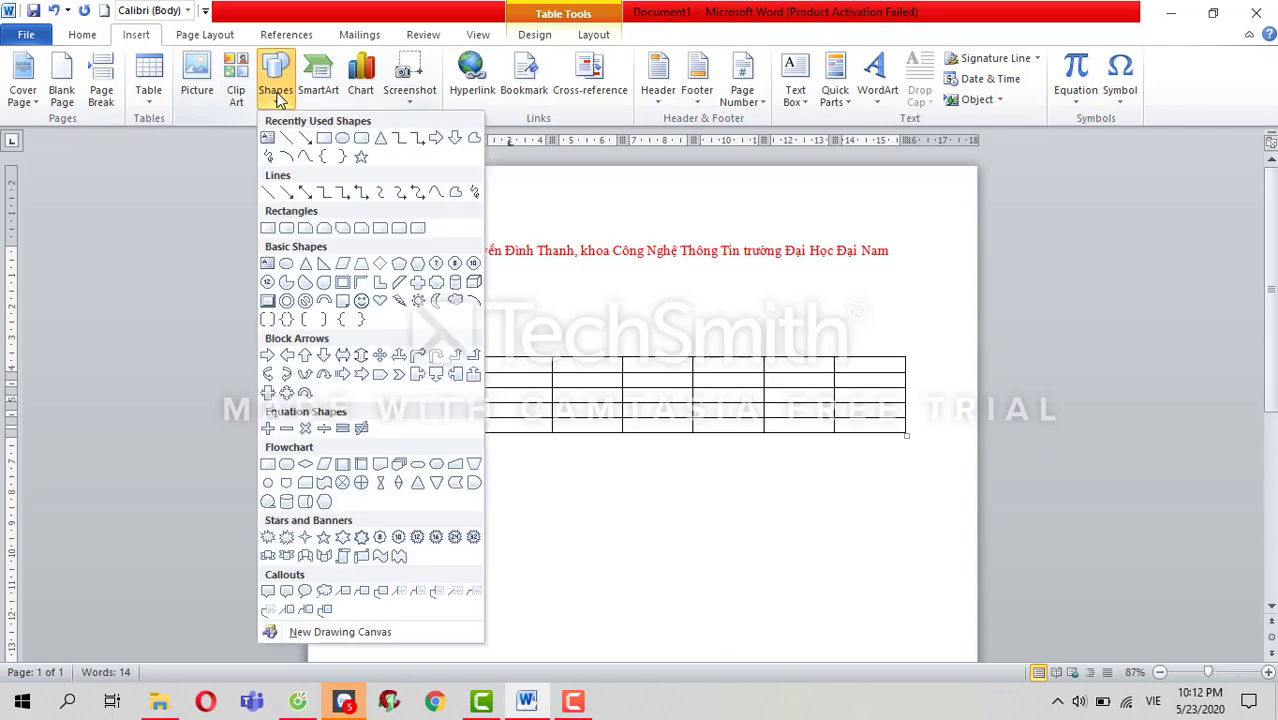
click(277, 94)
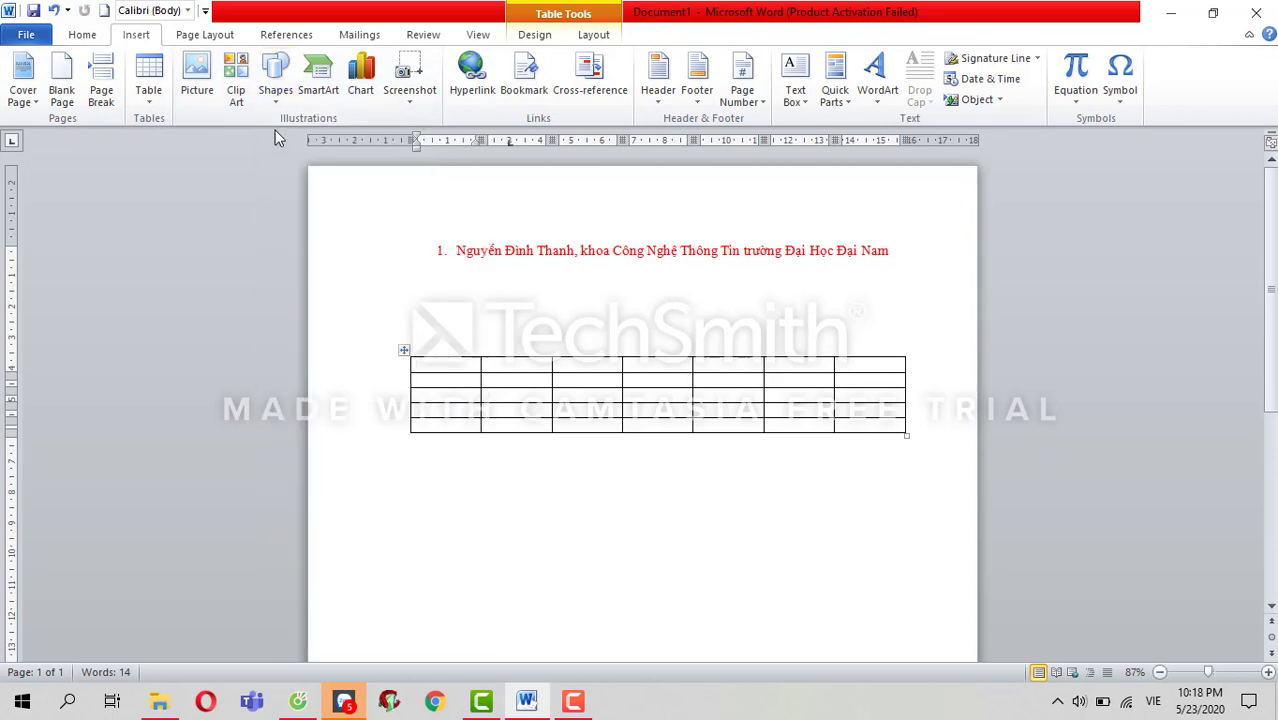
click(277, 95)
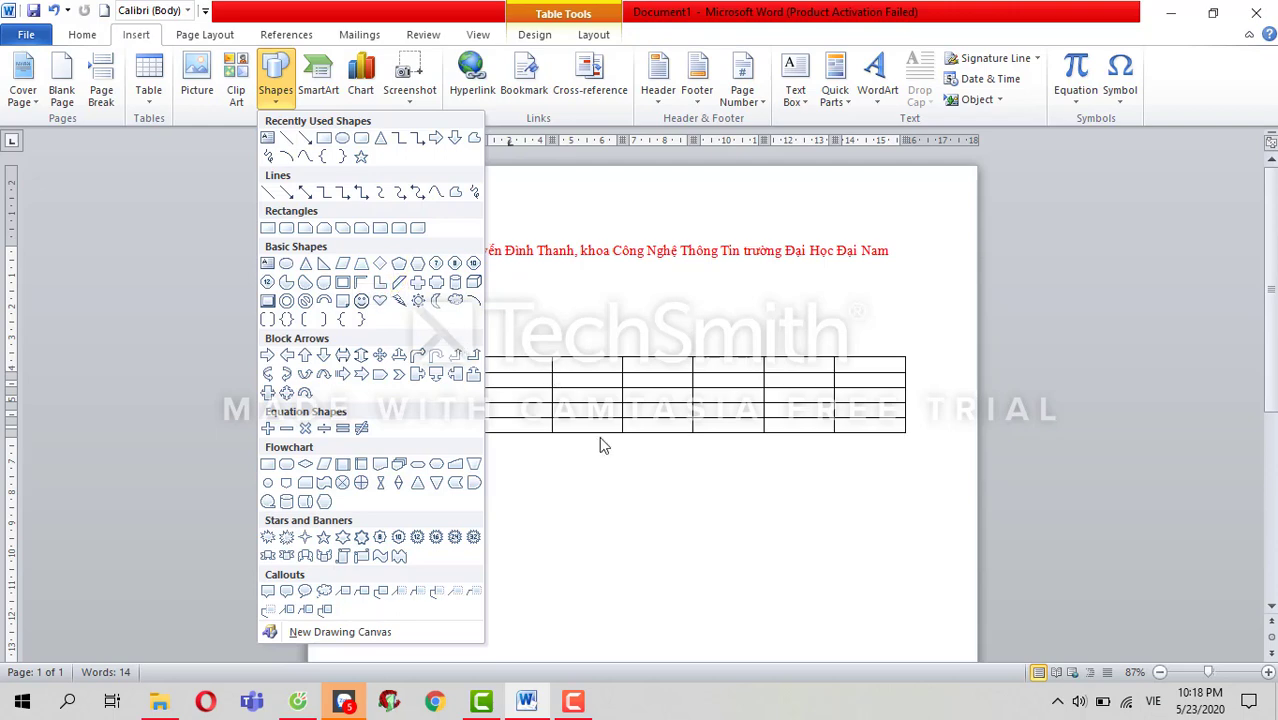
click(360, 268)
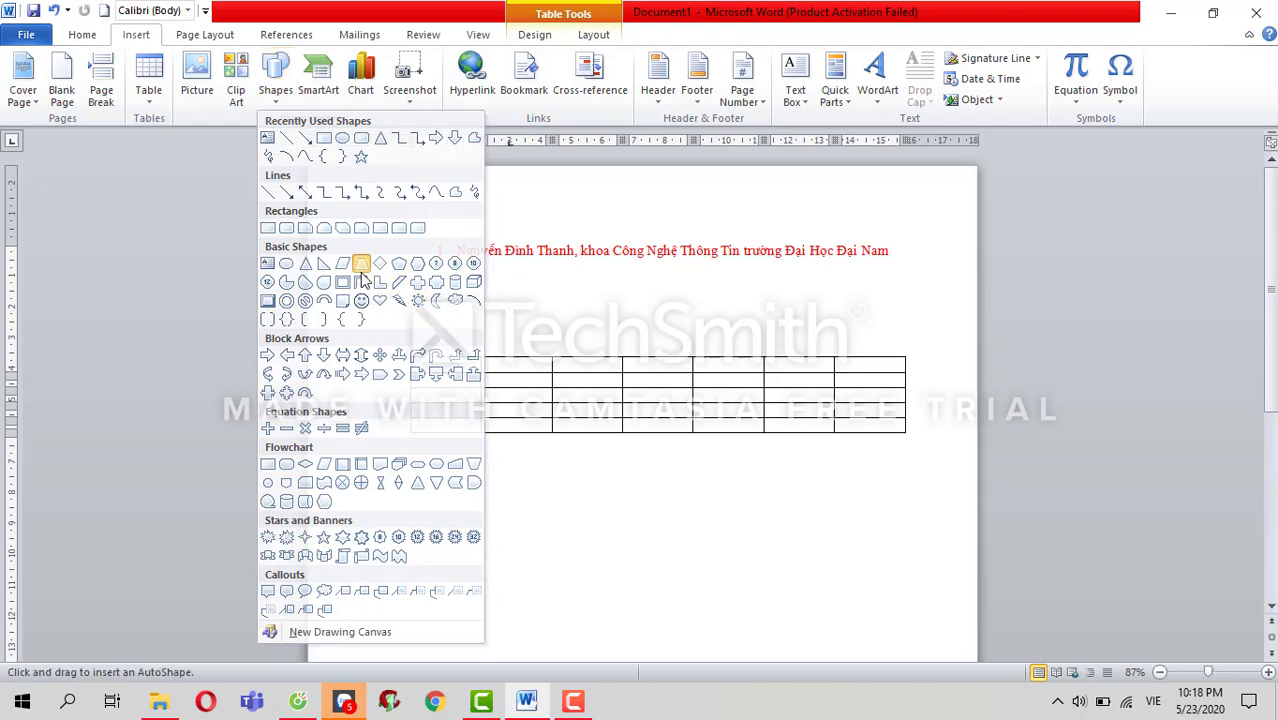
scroll(471, 503, down, 5)
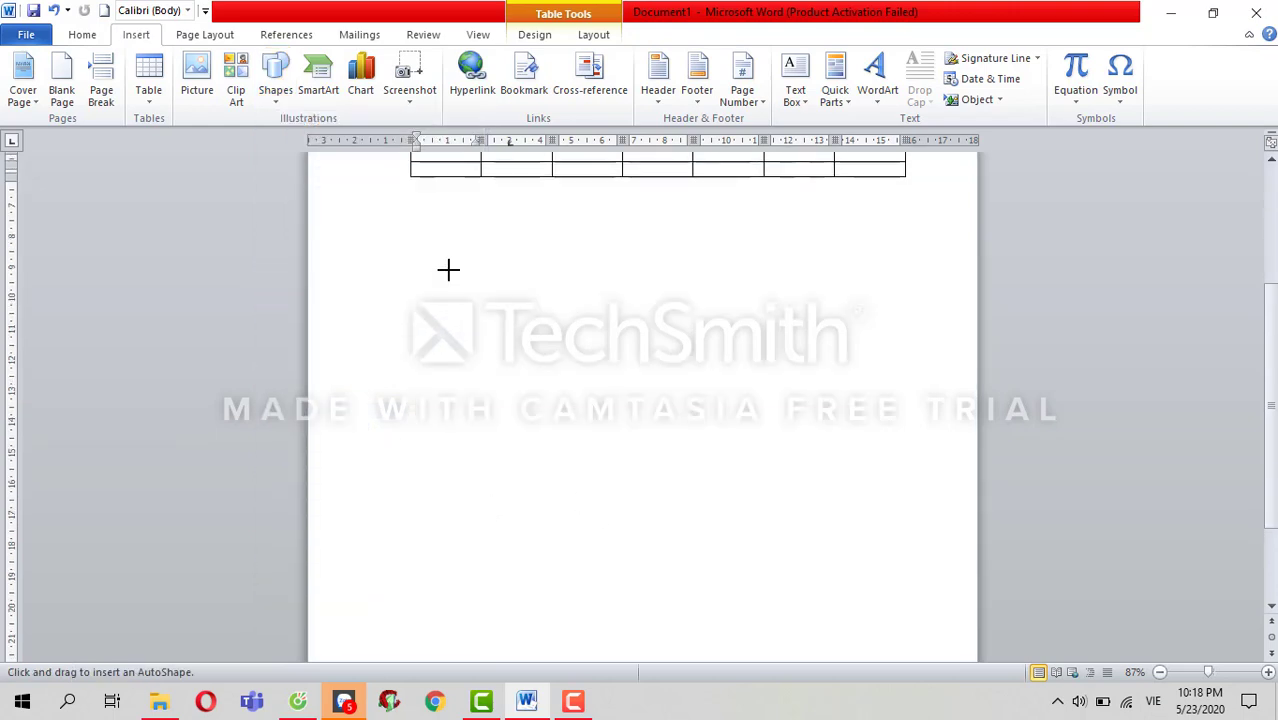
Step: Draw an unfilled, orange-outlined trapezoid below the table with a text box holding the author's name
mouse_move(448, 268)
mouse_down()
mouse_move(620, 347)
mouse_move(797, 496)
mouse_up()
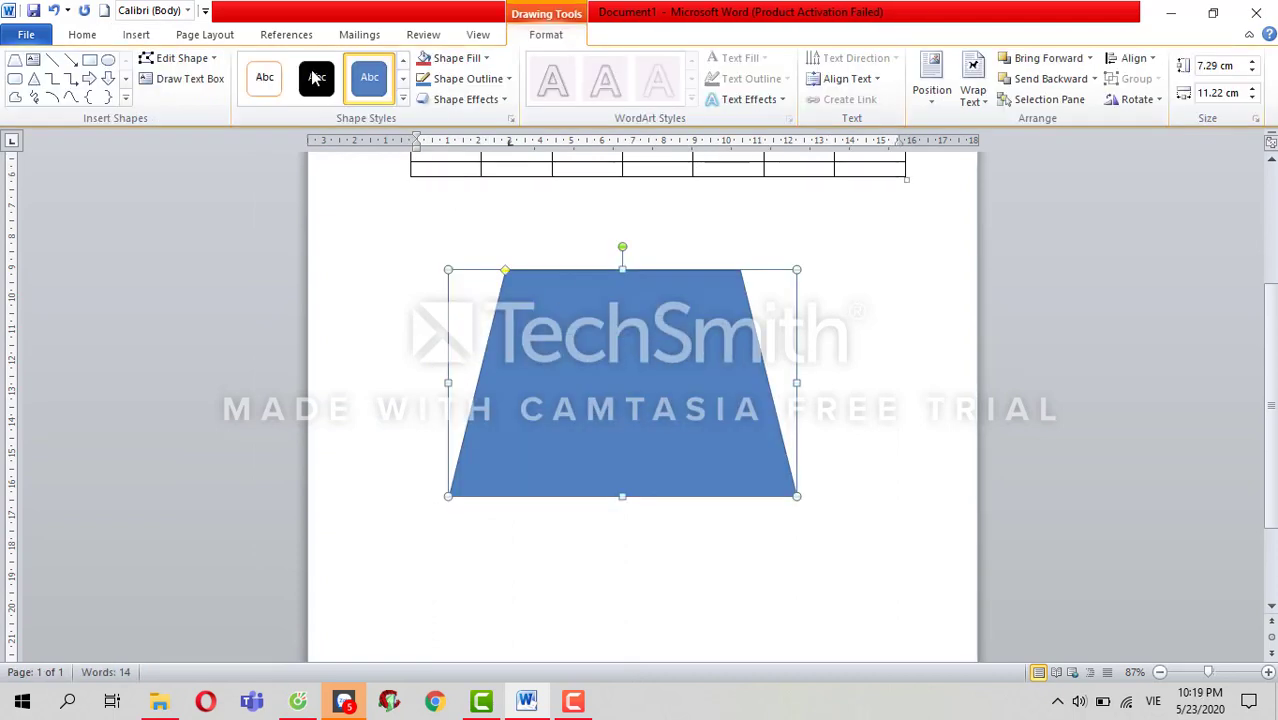
click(264, 77)
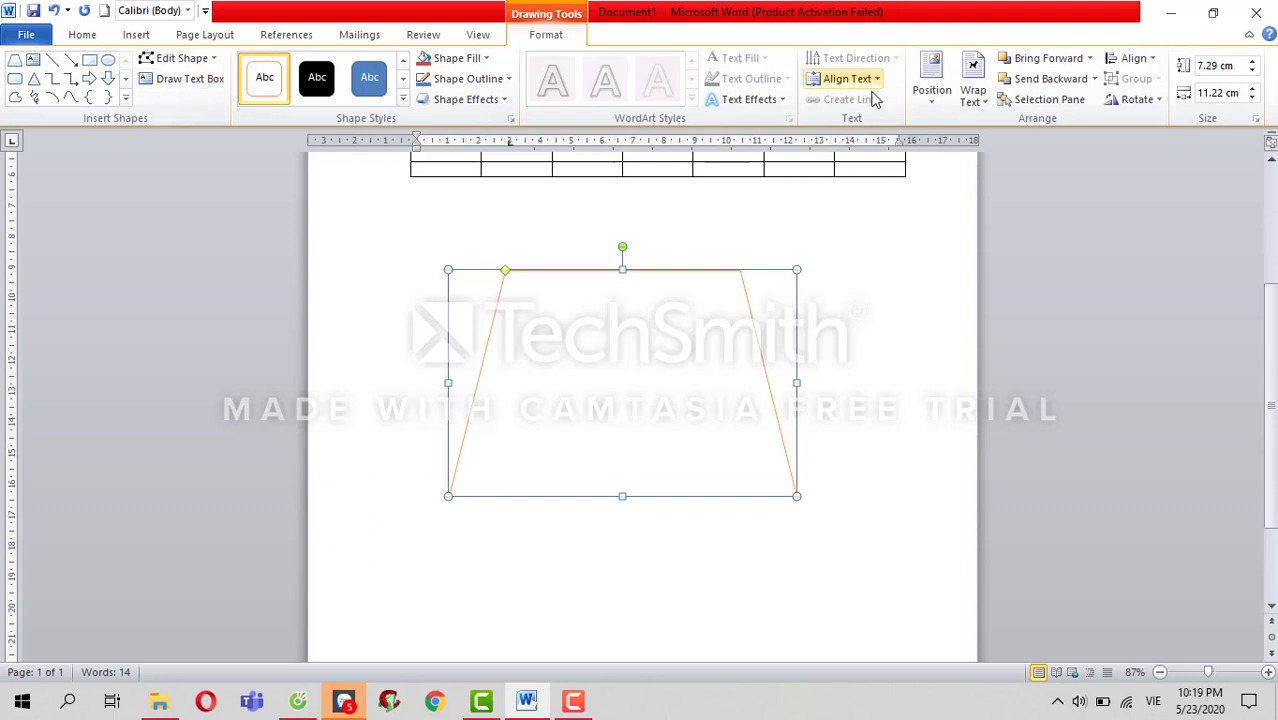
click(33, 60)
click(566, 340)
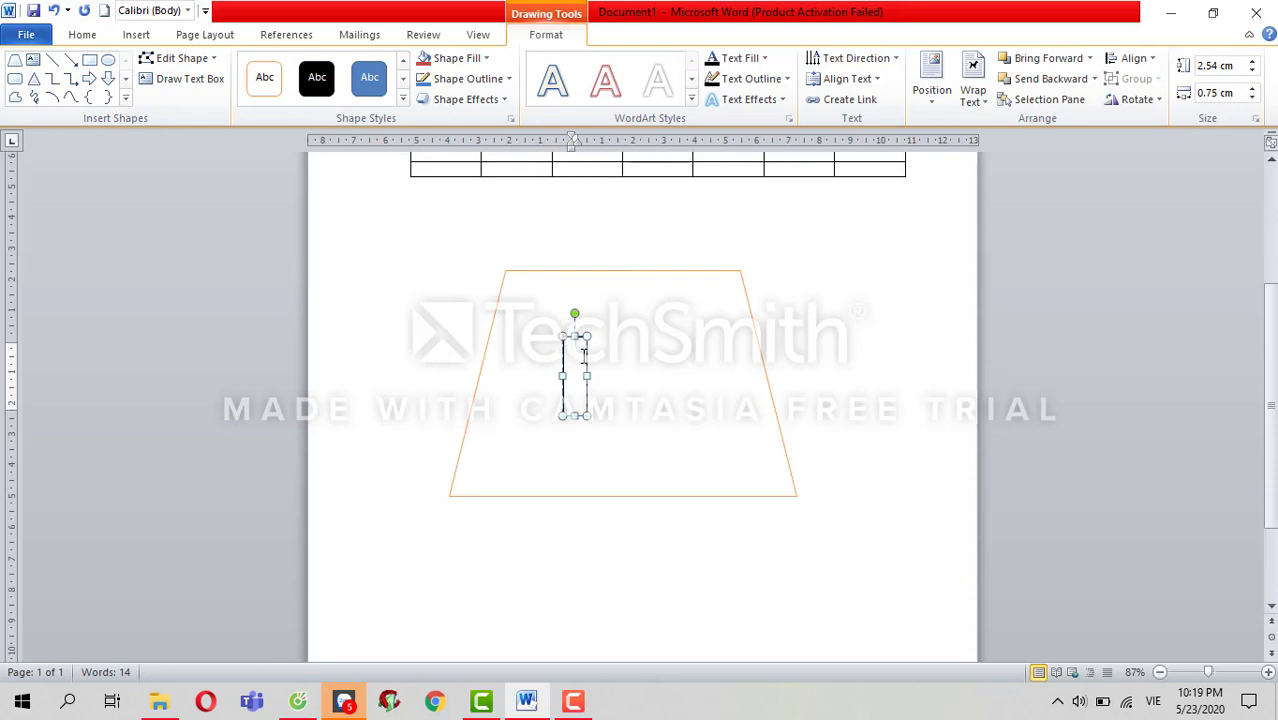
text(Nguyễn đình )
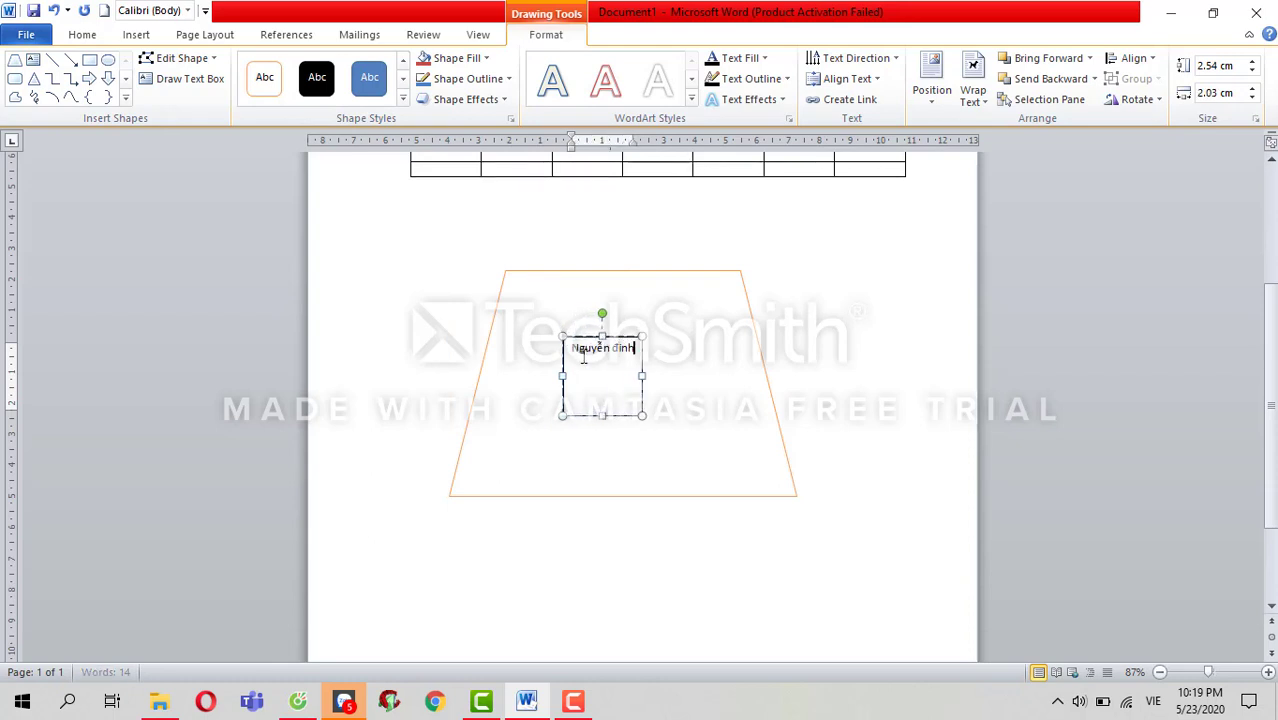
text(tha)
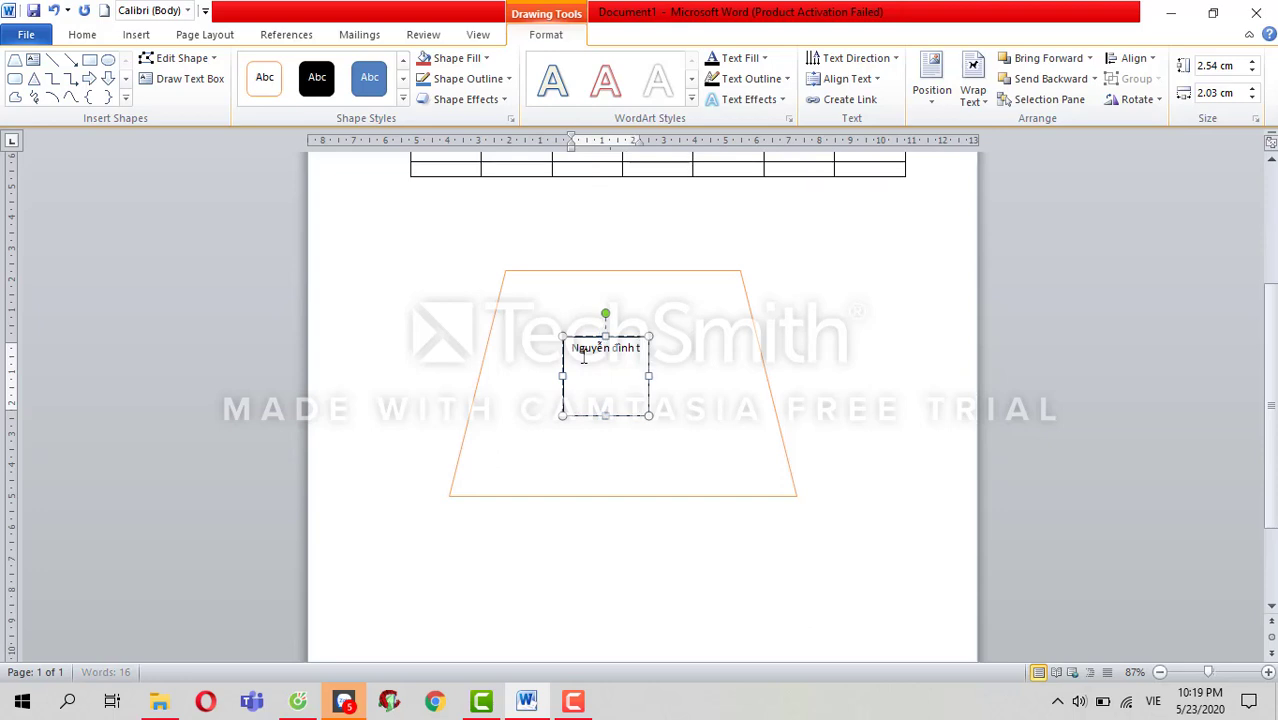
text(nh)
click(745, 334)
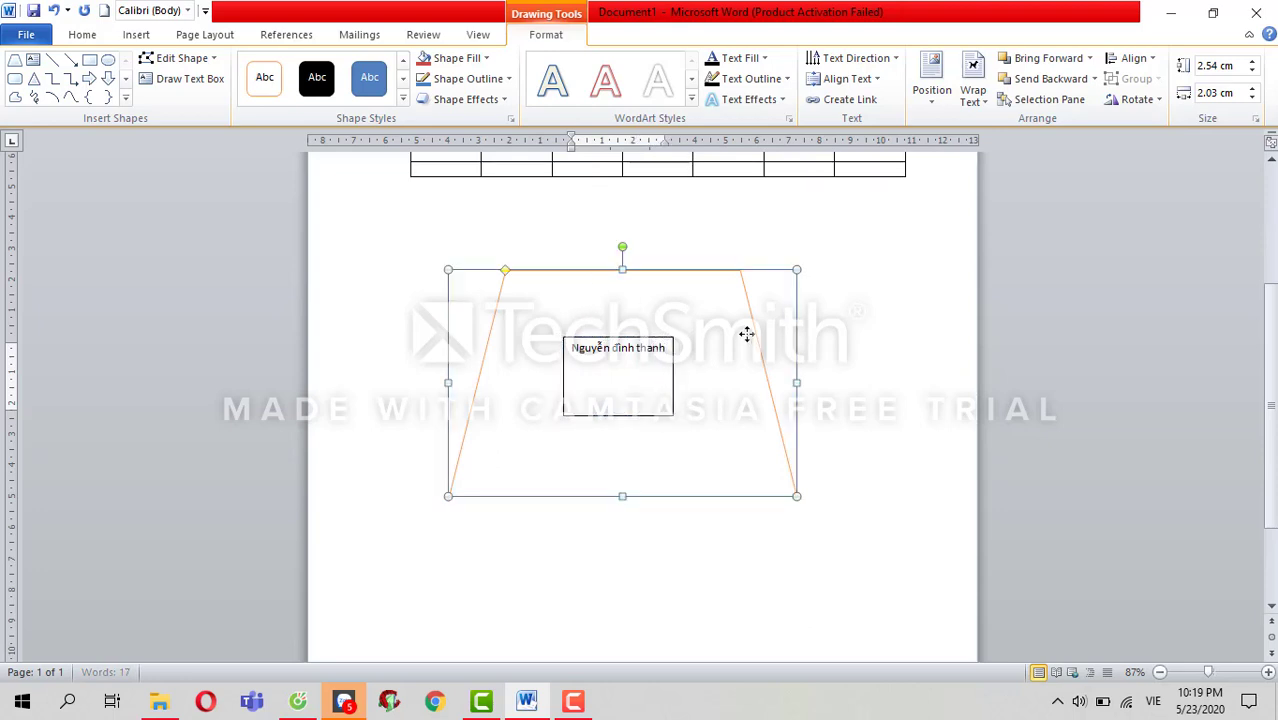
click(935, 403)
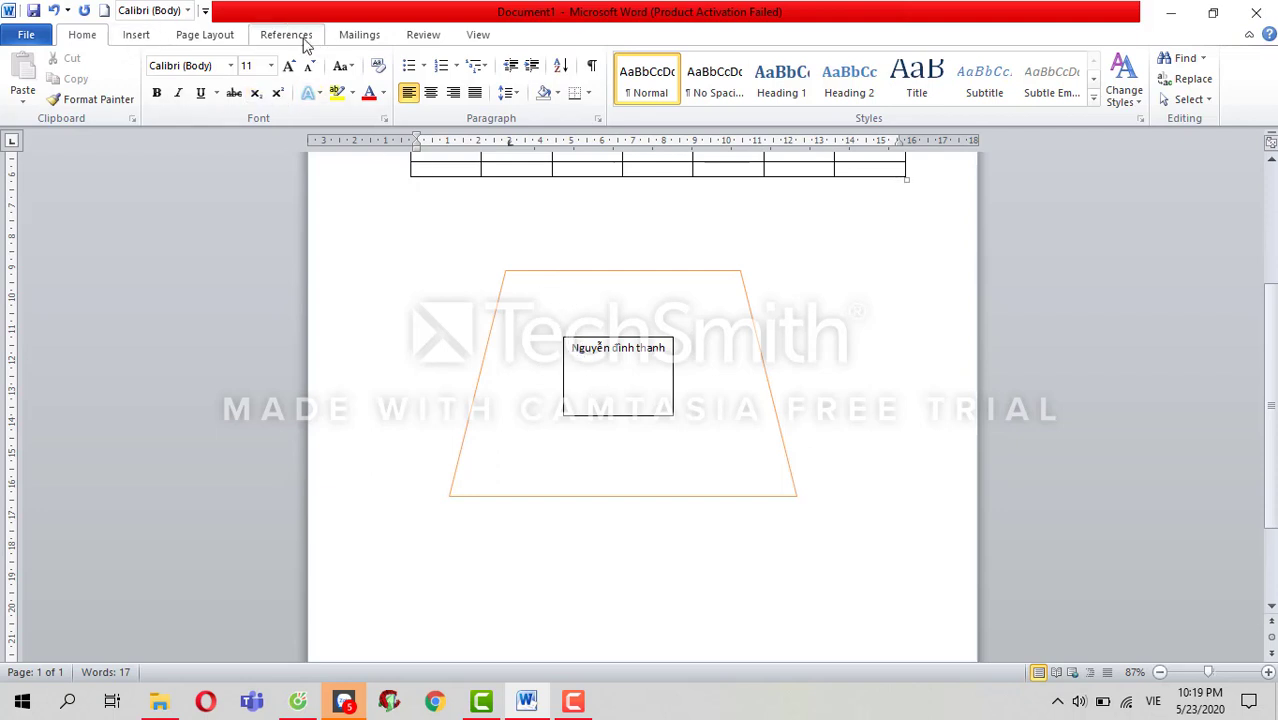
Step: Insert a Picture Accent Process SmartArt graphic from the Process layouts below the table
click(210, 38)
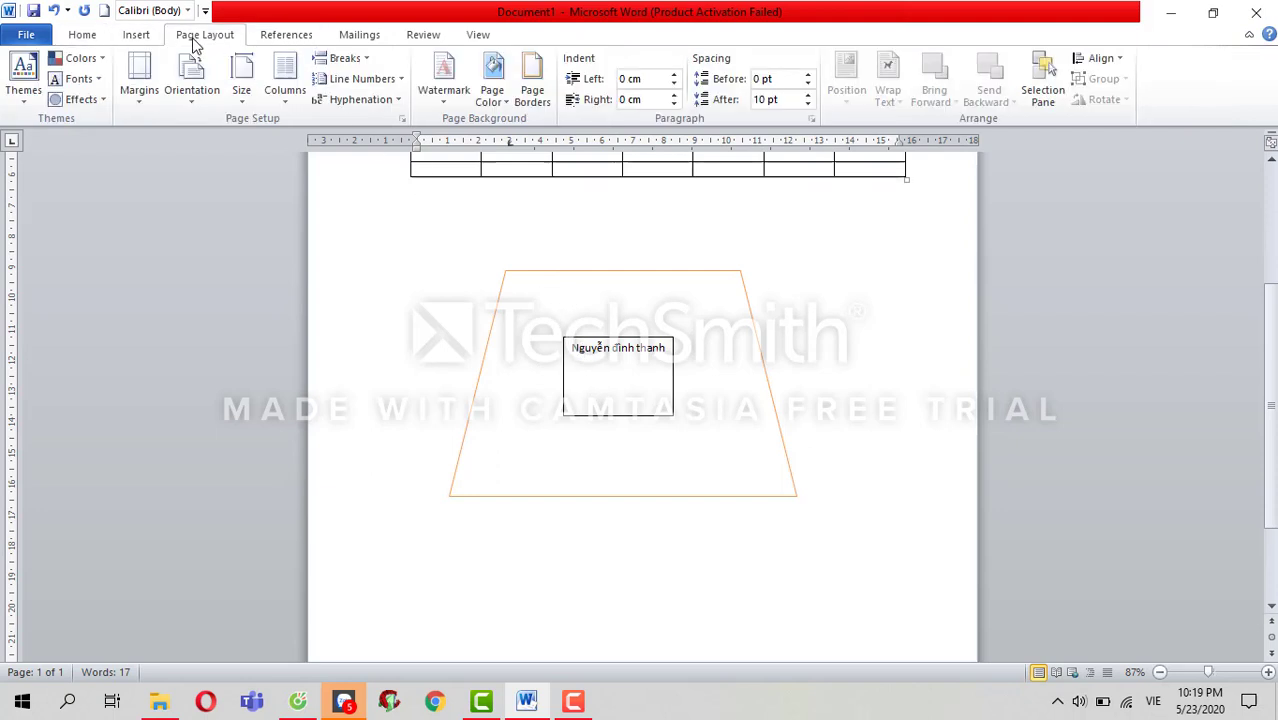
click(140, 36)
click(335, 95)
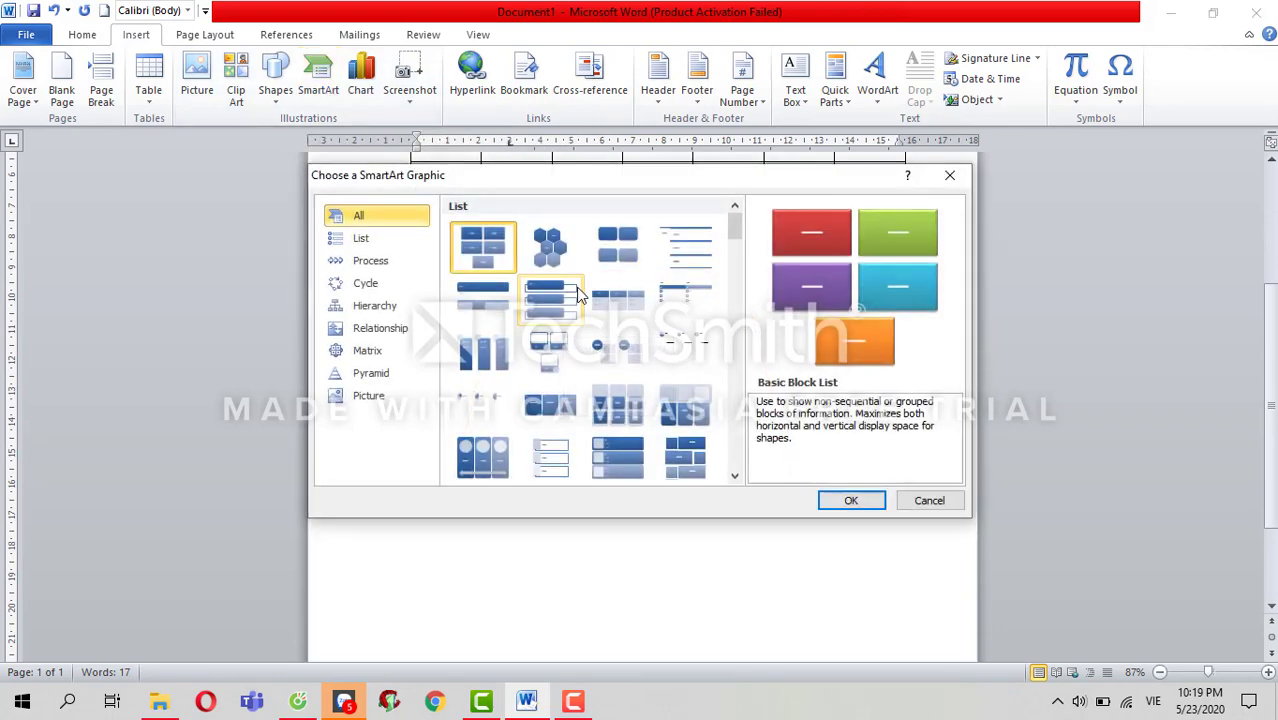
scroll(580, 290, down, 5)
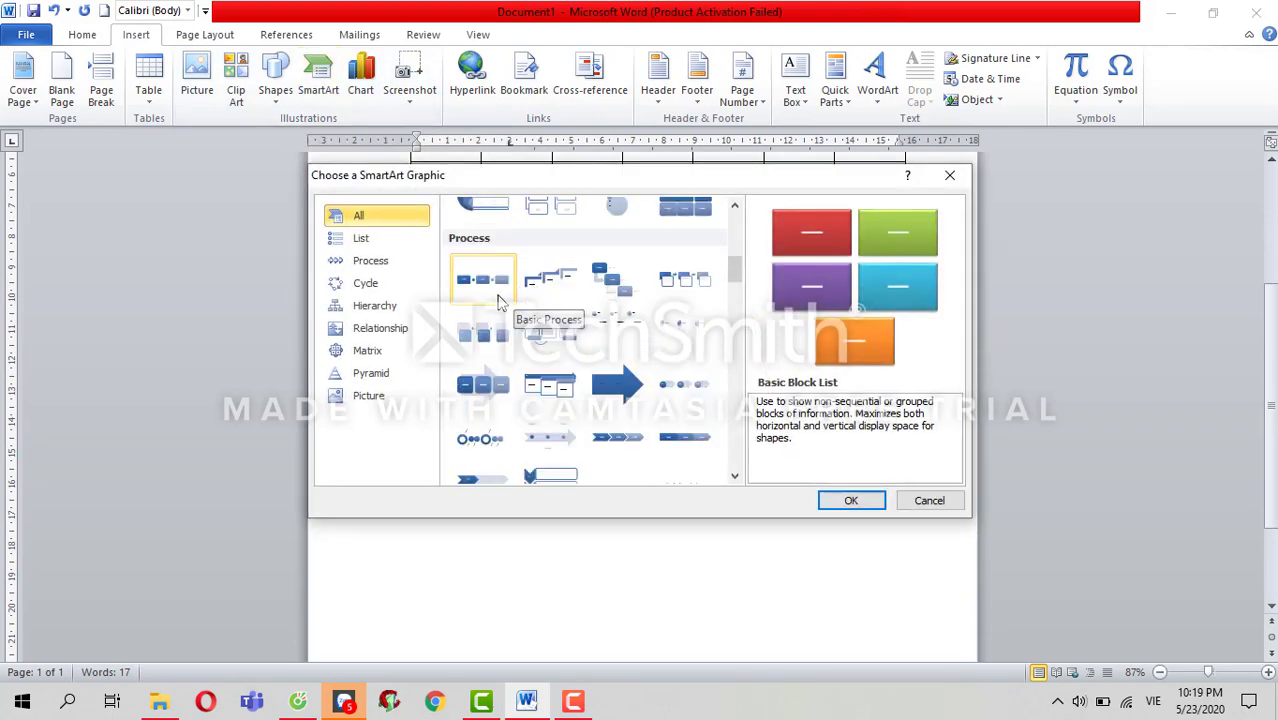
click(491, 327)
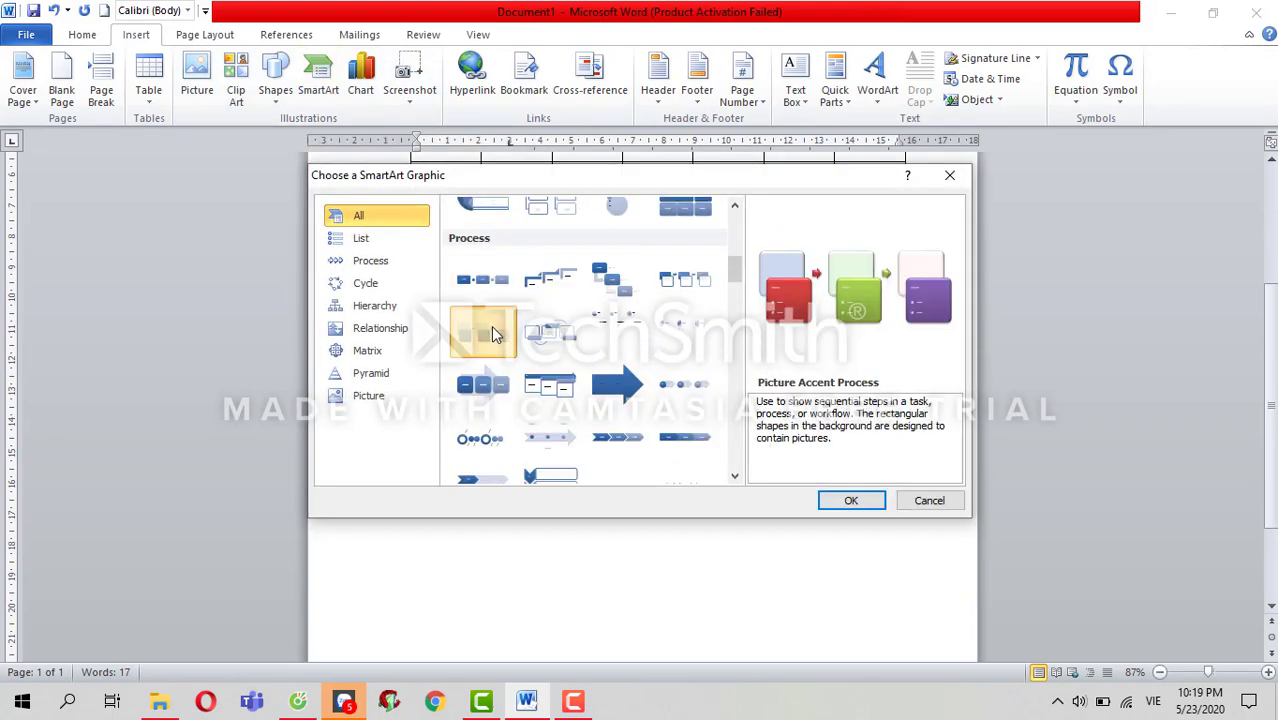
click(869, 508)
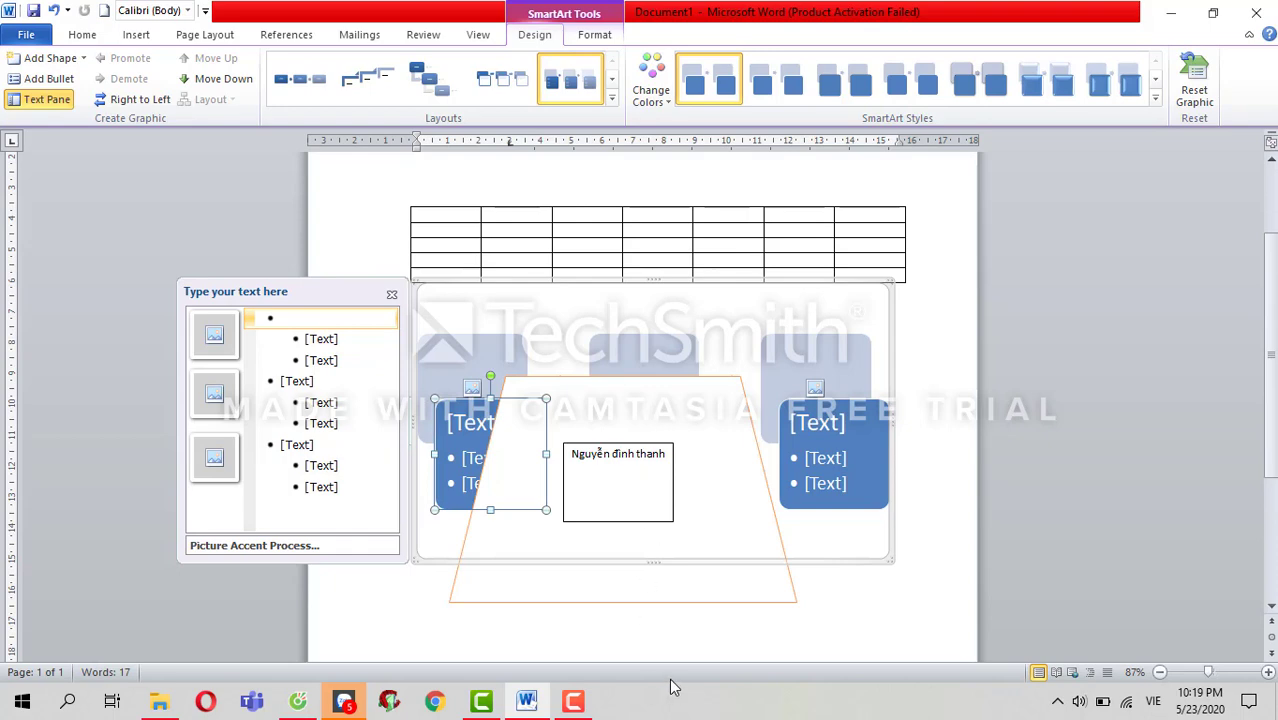
Step: Drag the trapezoid down below the SmartArt graphic and nudge it into place
scroll(770, 505, down, 3)
click(671, 193)
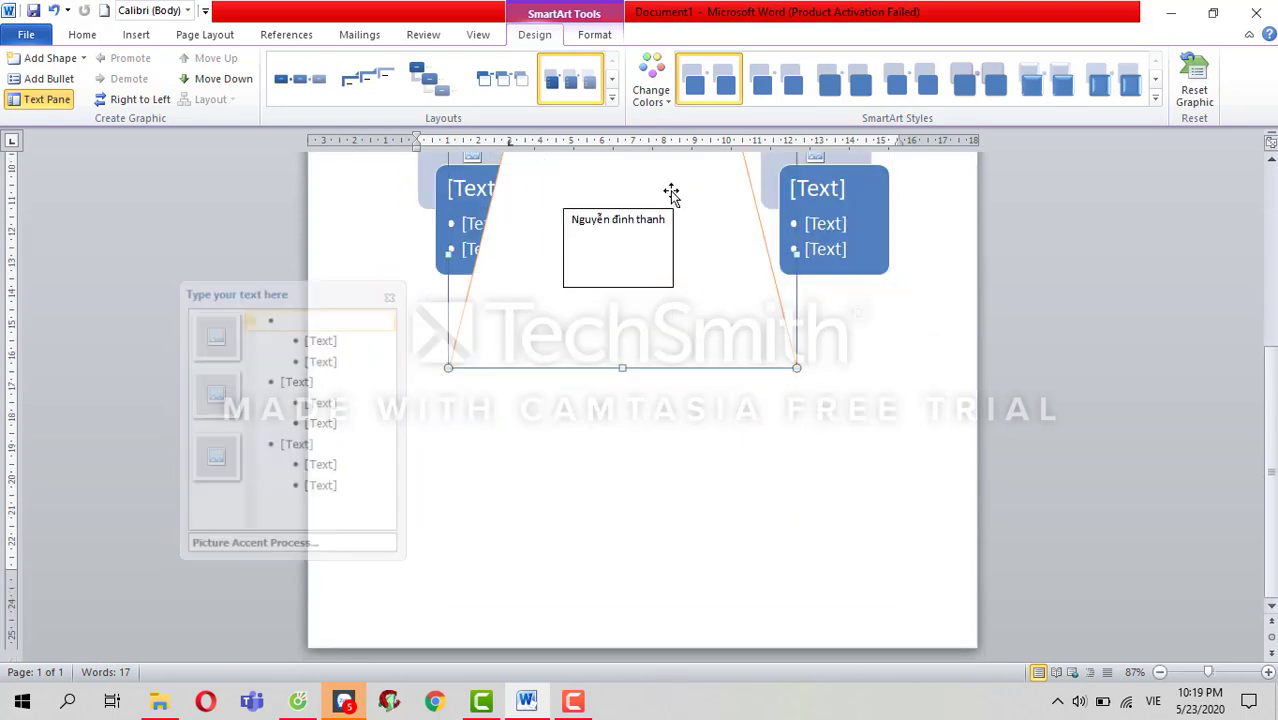
drag(671, 193, 702, 468)
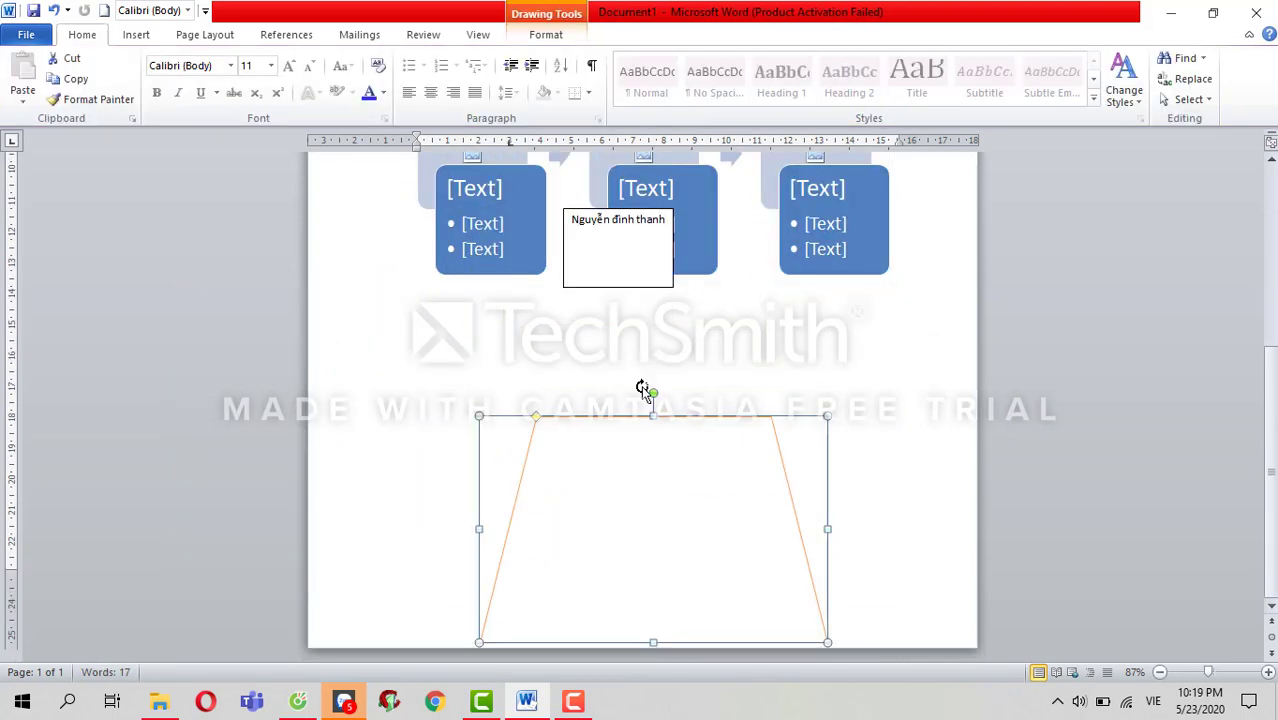
drag(629, 420, 614, 360)
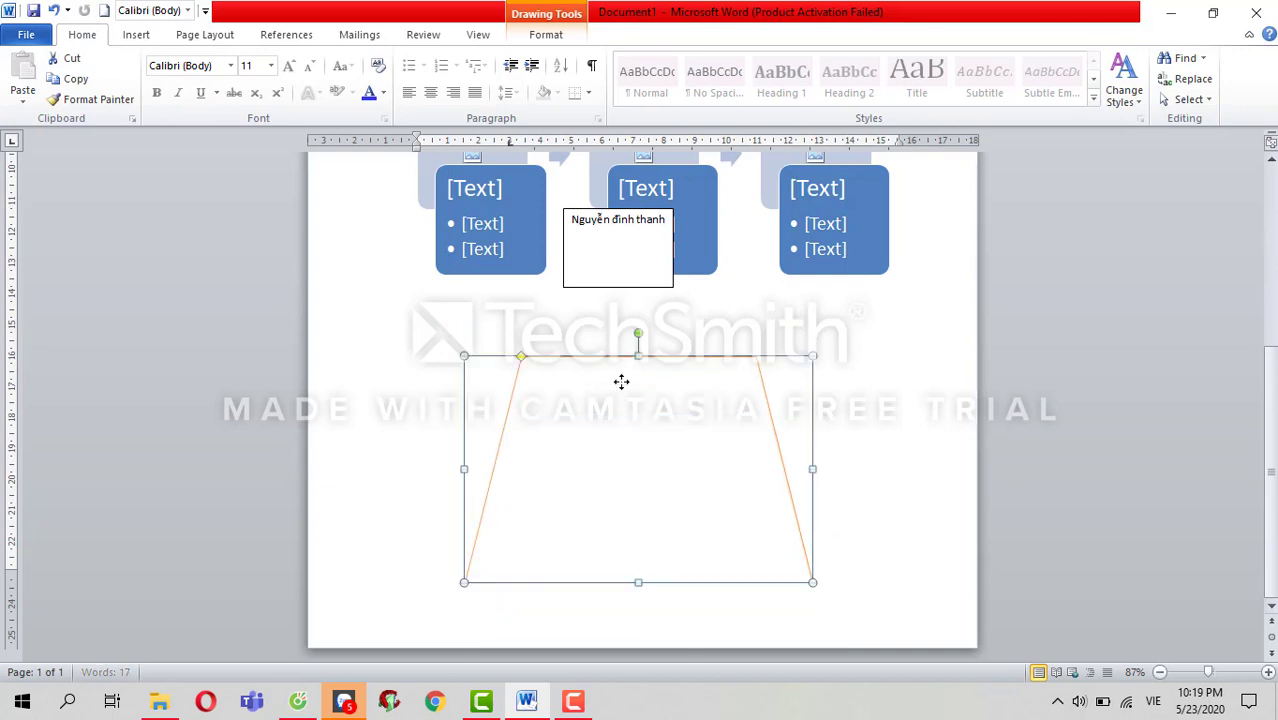
Step: Move the name text box into the trapezoid and close the SmartArt text pane
click(616, 234)
double_click(636, 268)
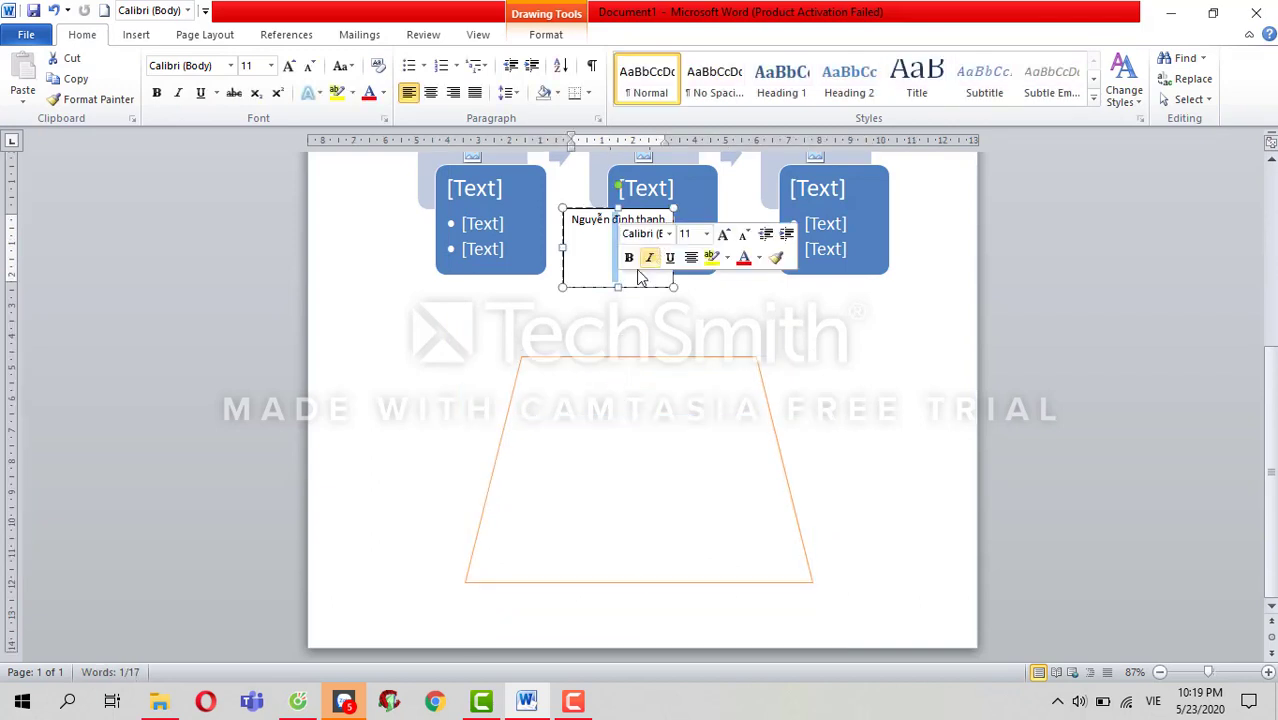
drag(563, 265, 567, 491)
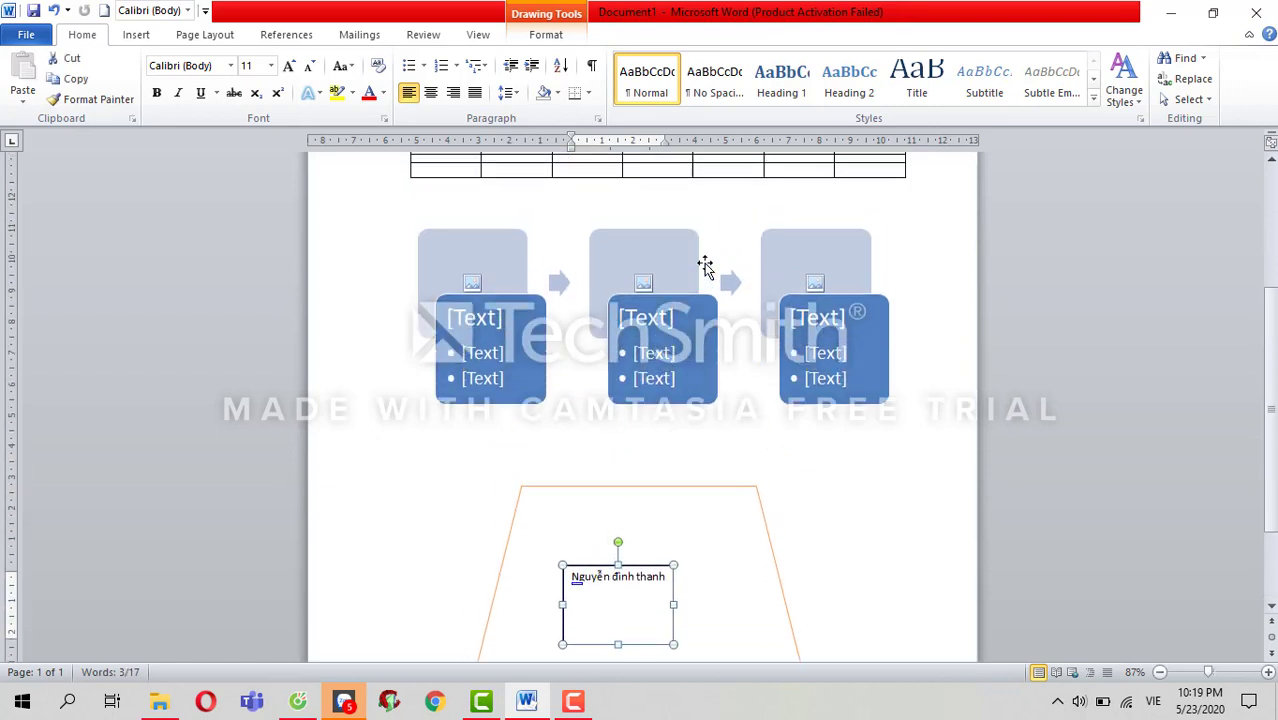
click(440, 315)
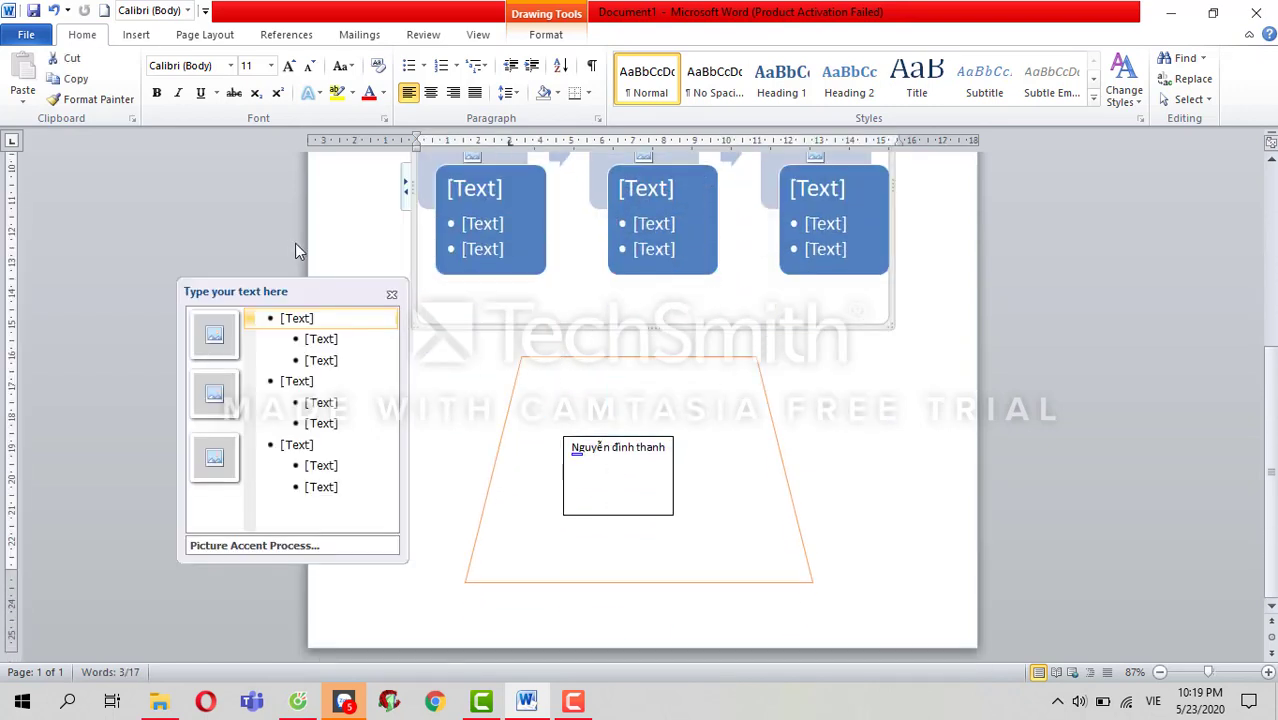
click(391, 171)
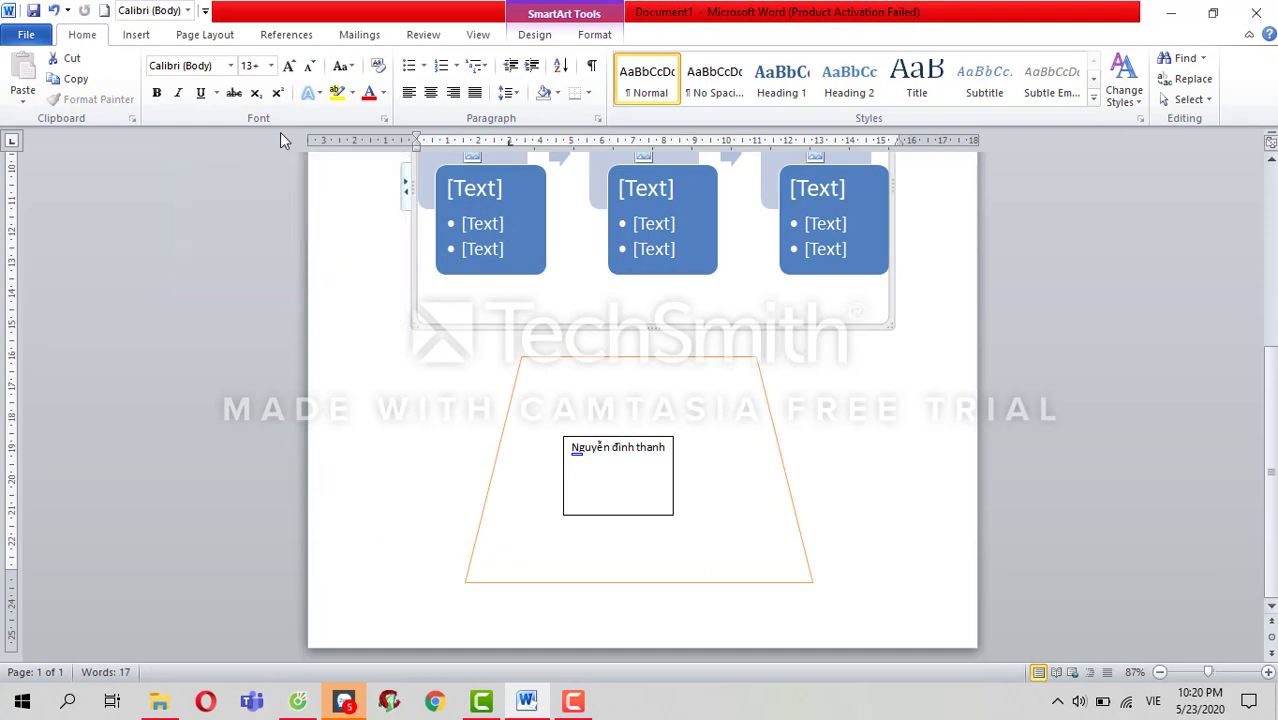
click(134, 34)
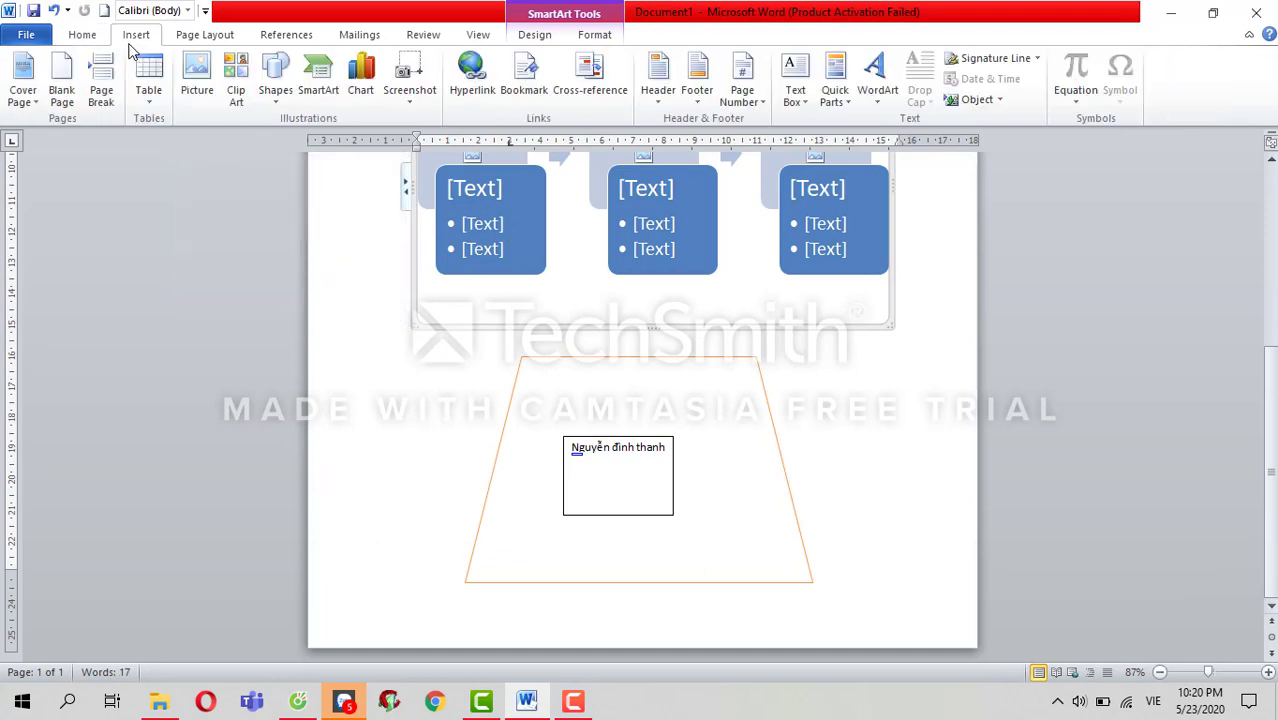
Step: Undo the stray page break and insert a Radar chart from the chart gallery
click(100, 88)
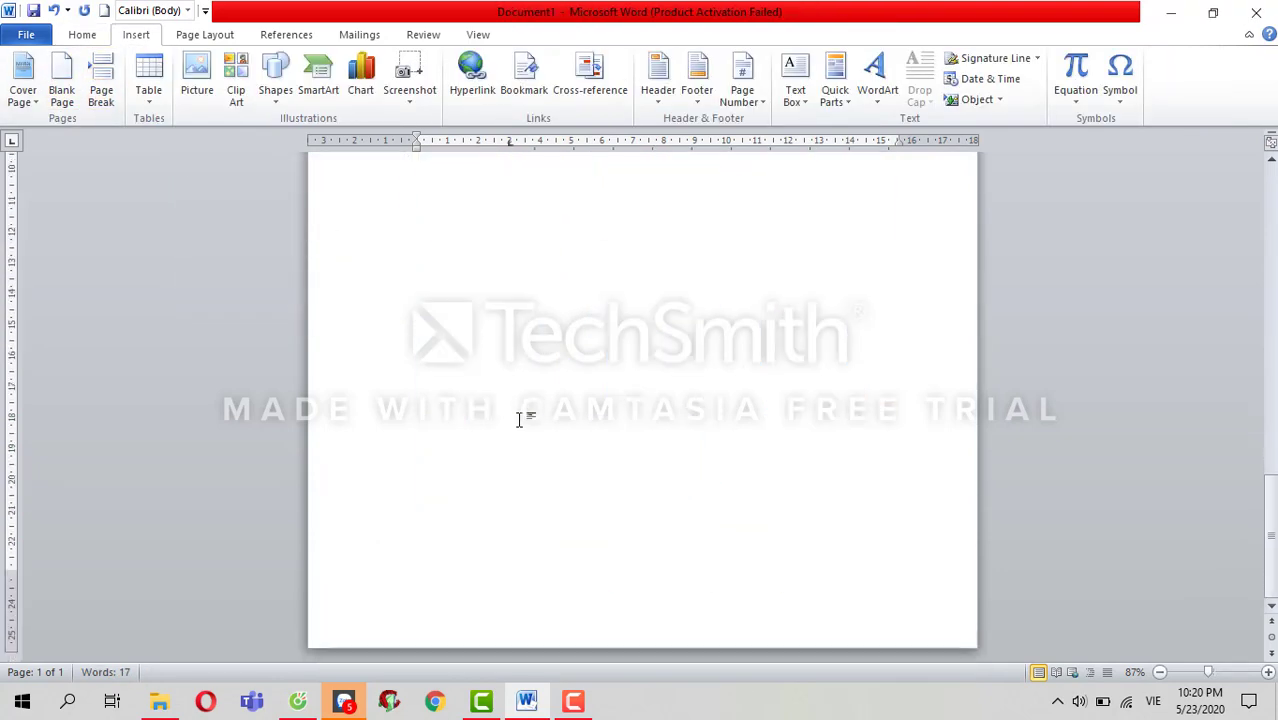
key(ctrl+z)
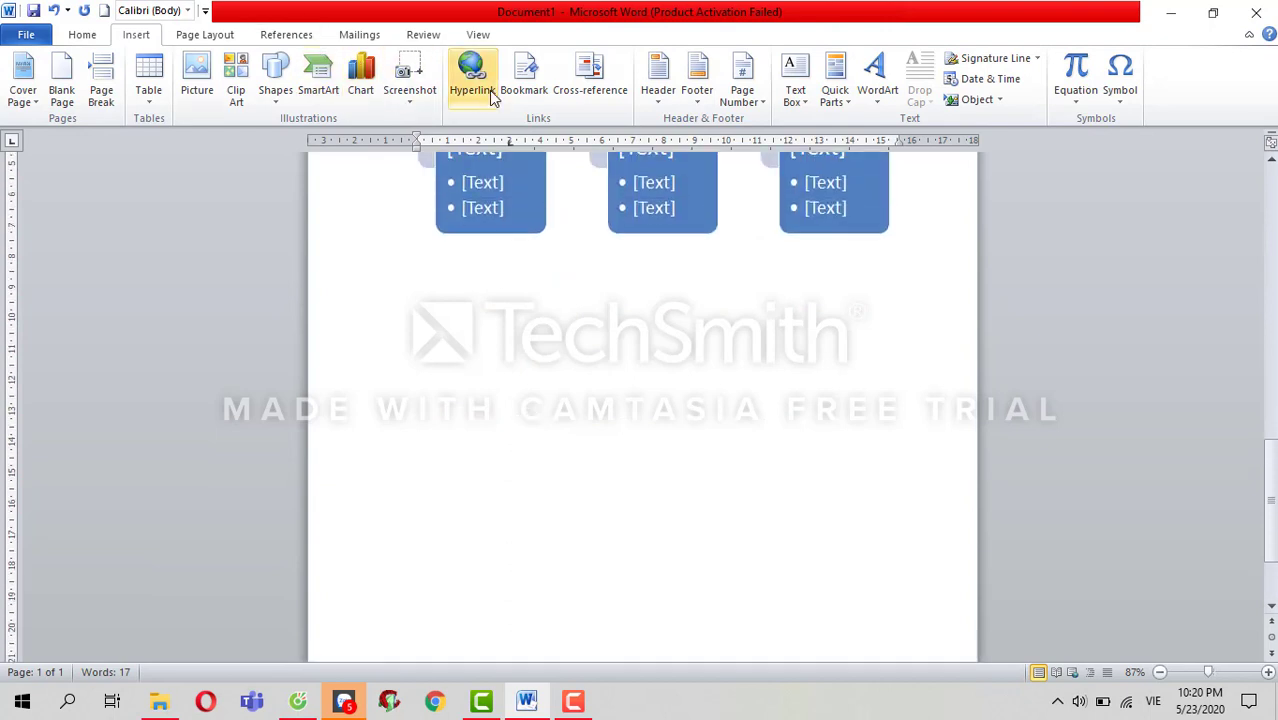
click(362, 90)
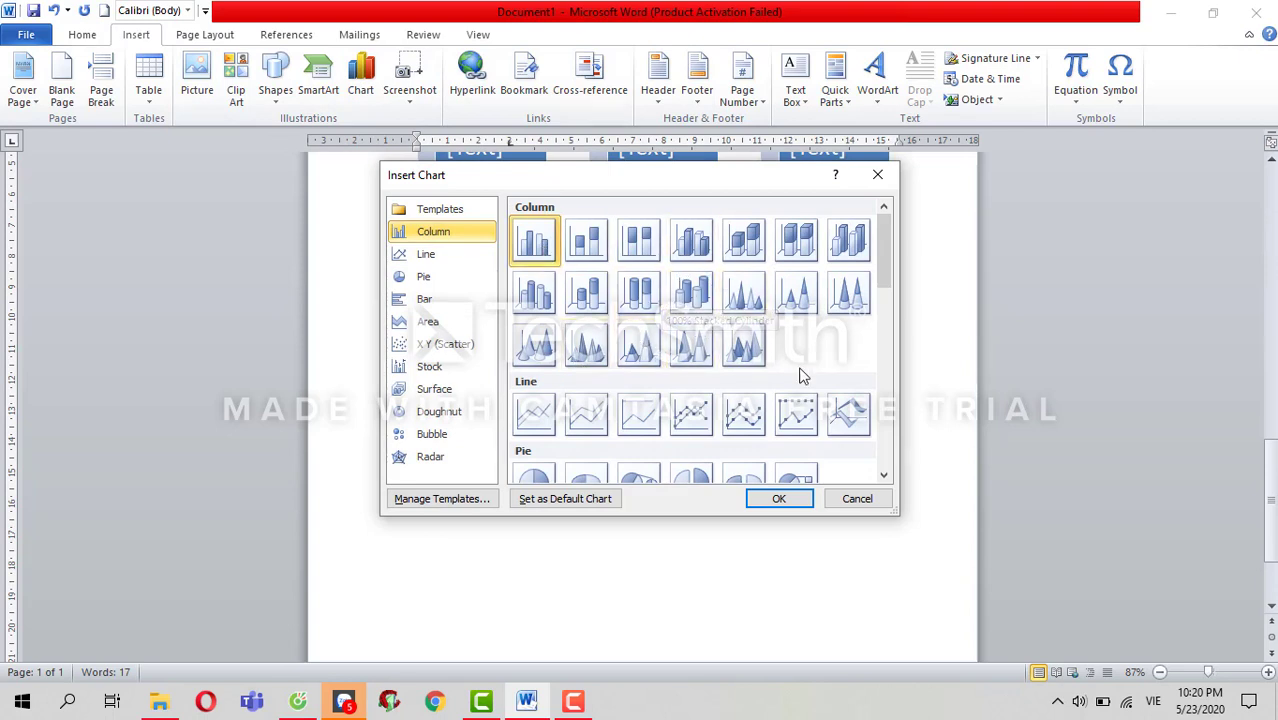
scroll(690, 418, down, 10)
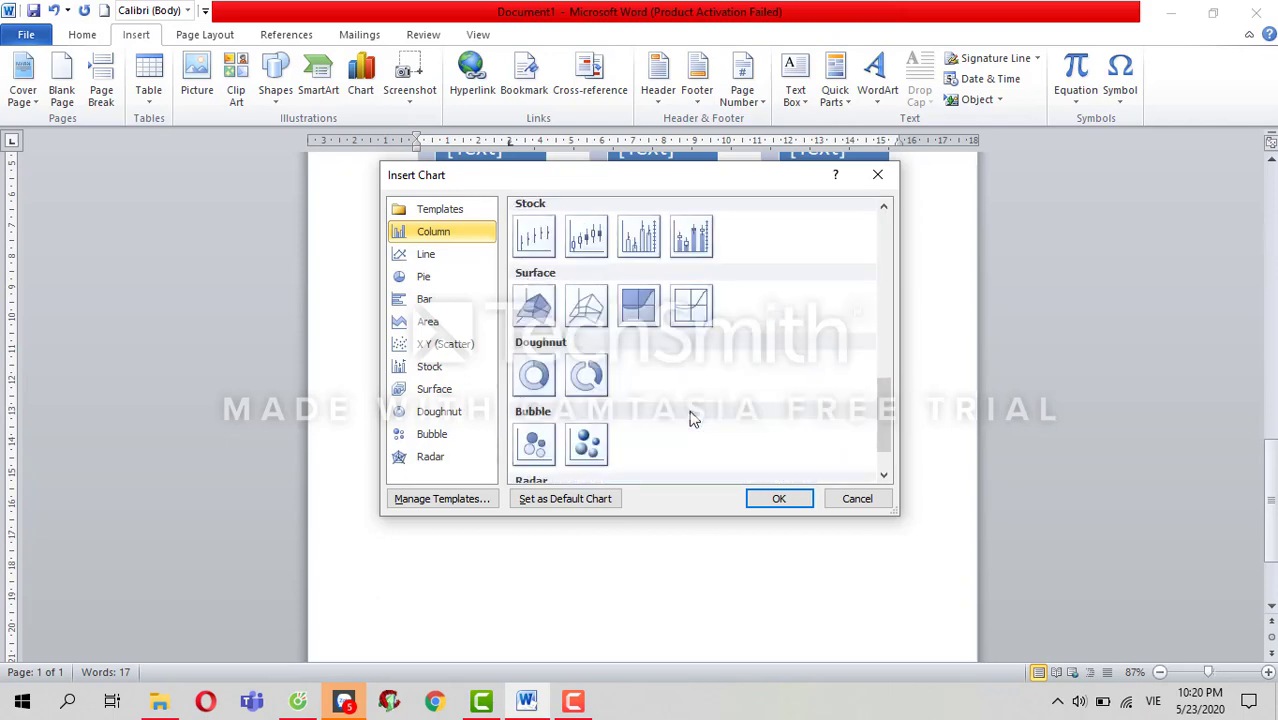
scroll(690, 418, down, 3)
scroll(690, 418, up, 6)
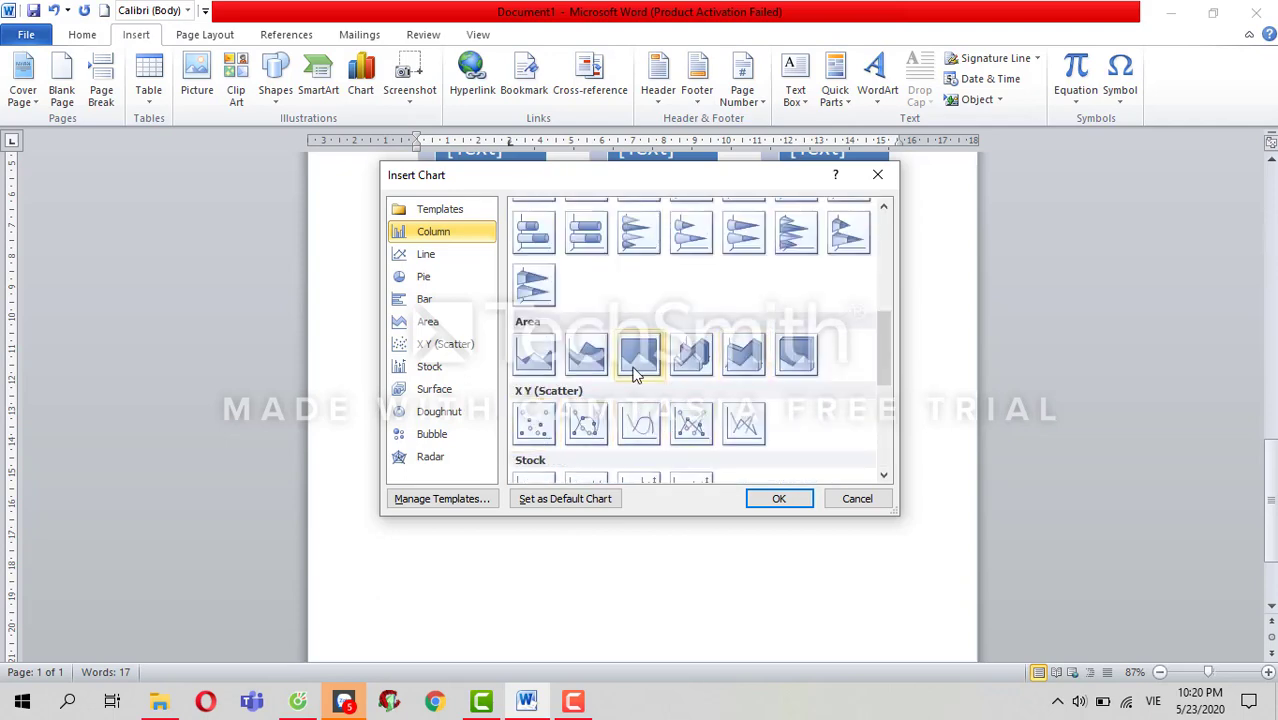
scroll(645, 373, down, 3)
key(Escape)
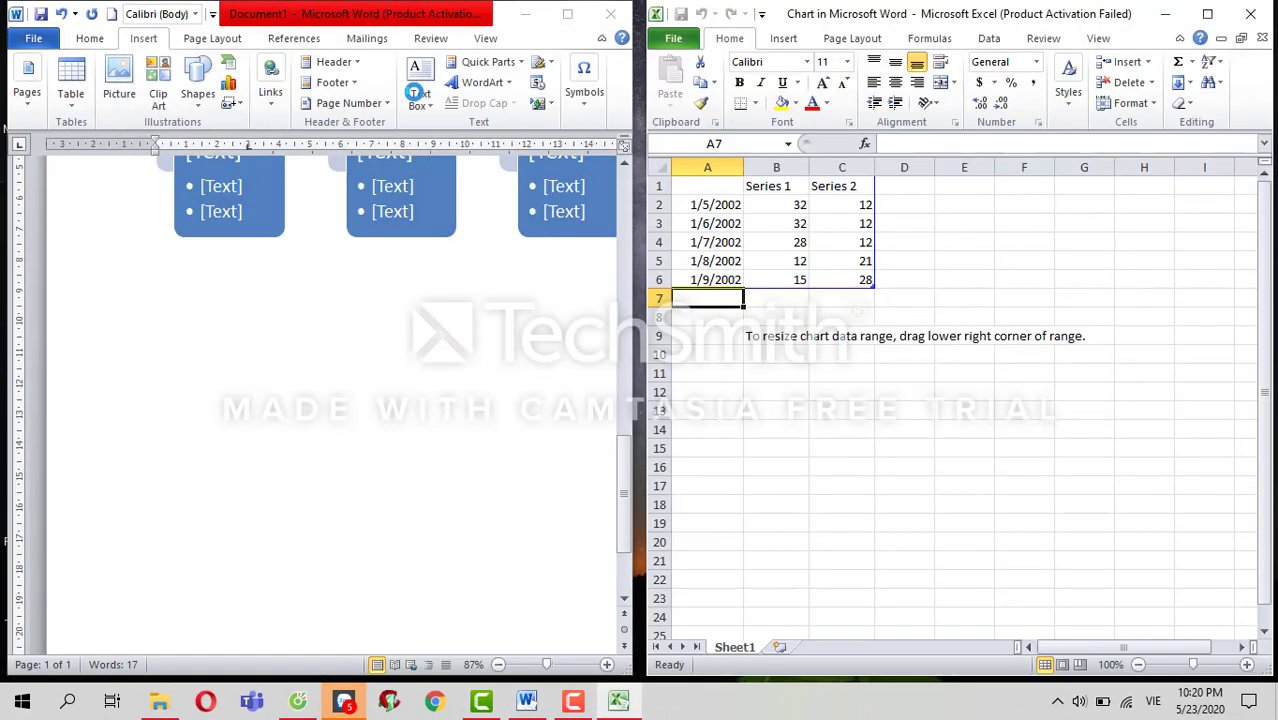
Step: Close the Excel sheet of Series 1 and Series 2 sample data and select the process diagram
click(1250, 14)
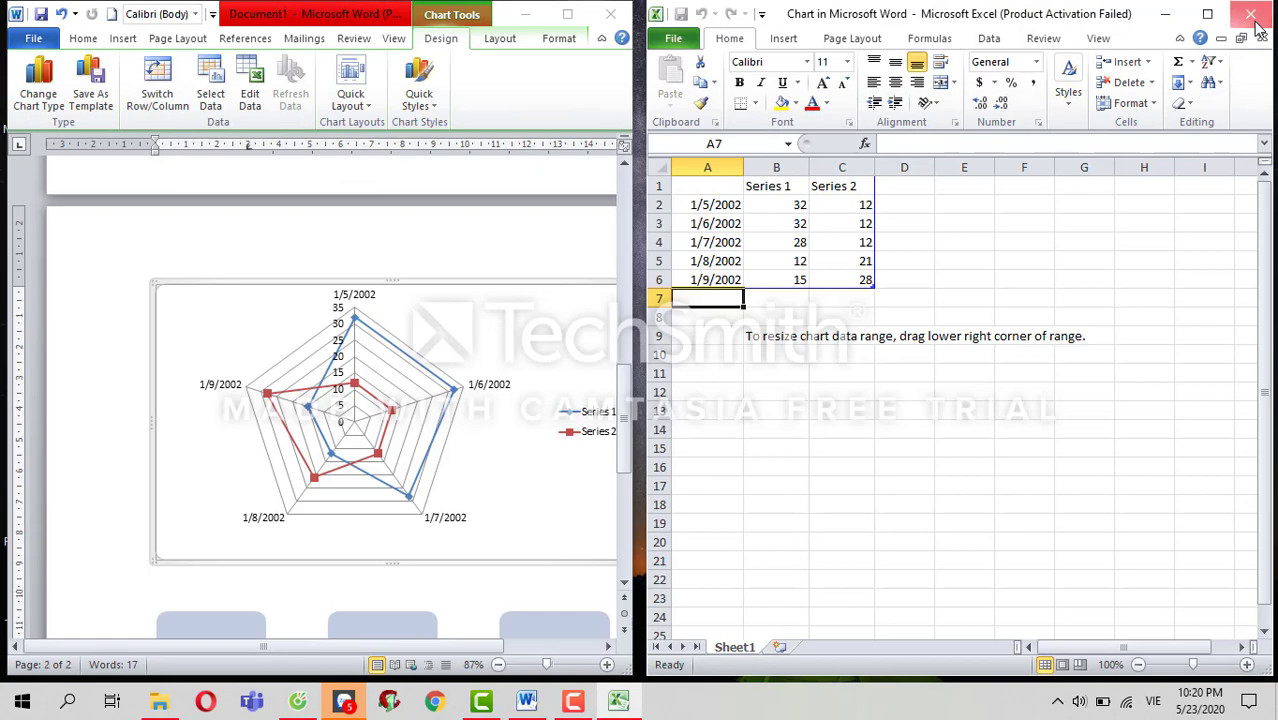
scroll(754, 318, down, 5)
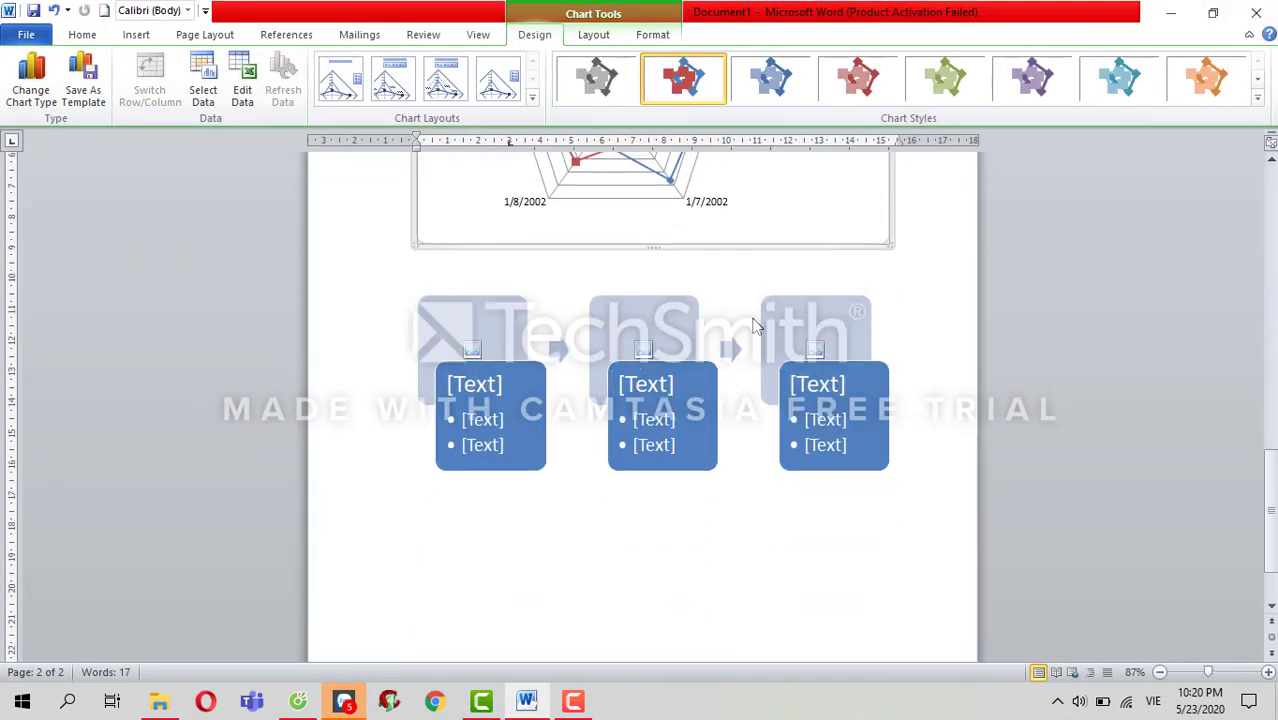
scroll(757, 325, down, 3)
click(570, 430)
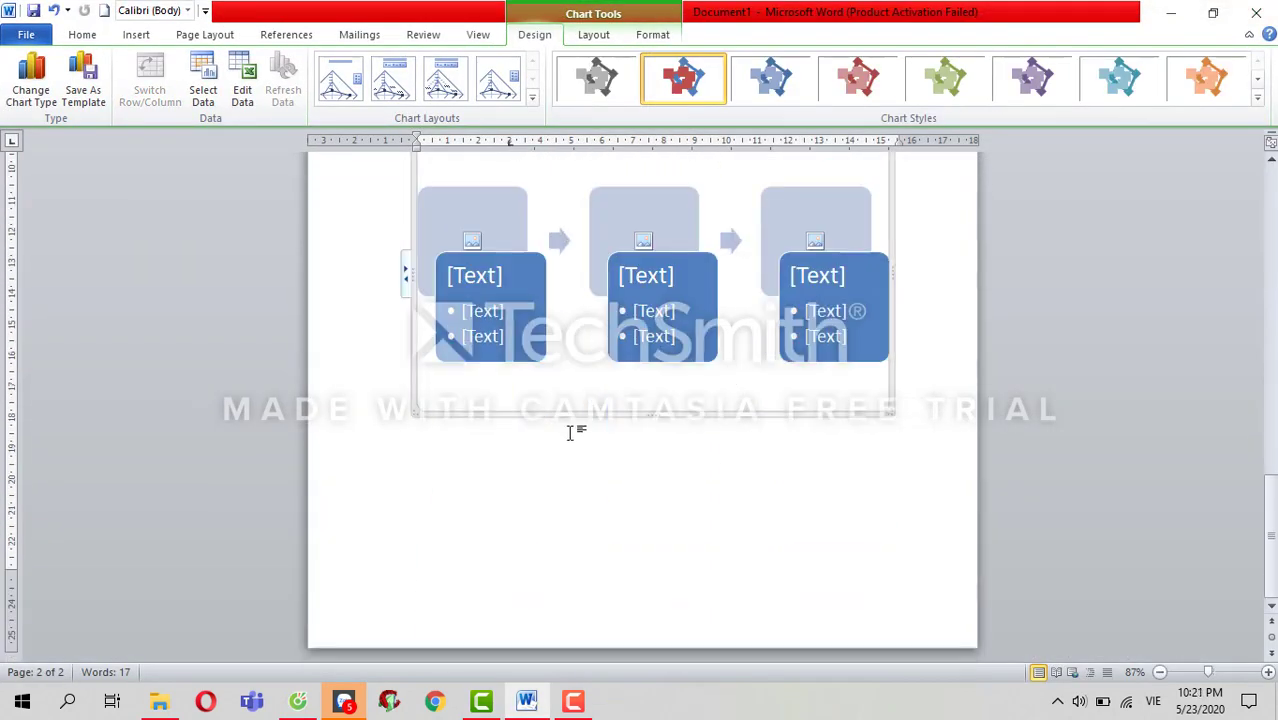
Step: Insert a page break below the process diagram to create a blank third page
click(533, 469)
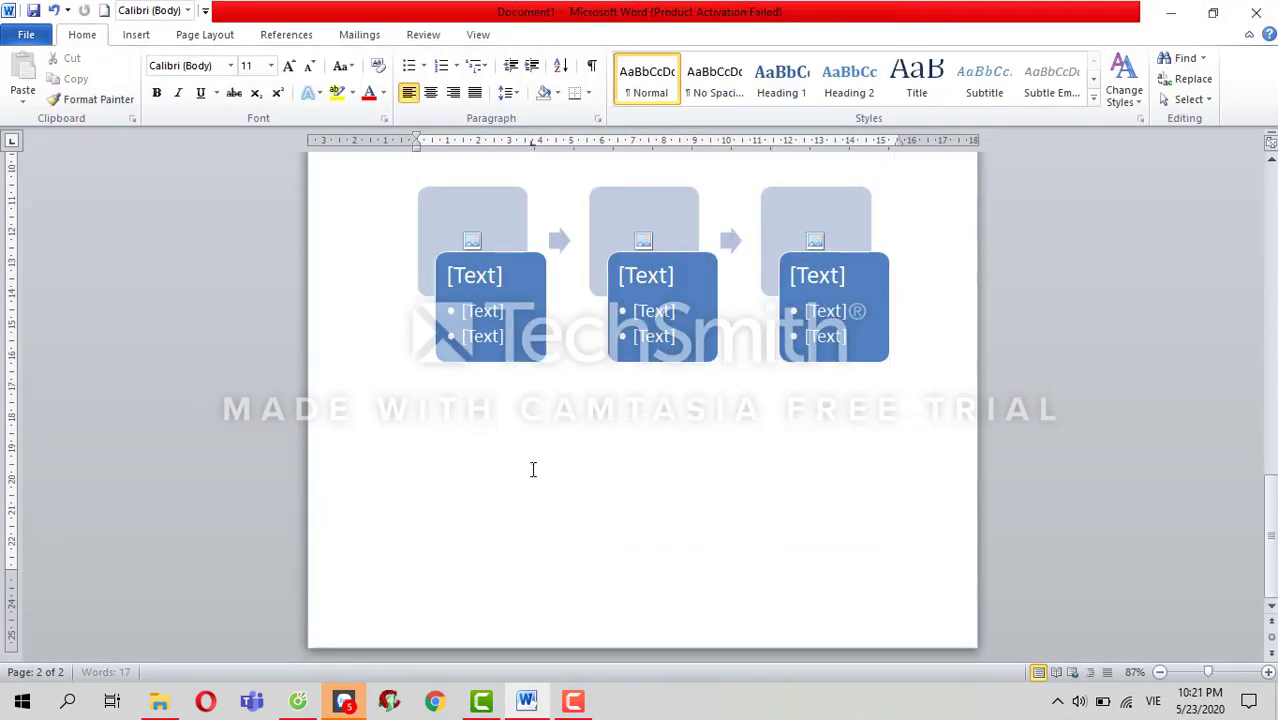
click(136, 34)
click(101, 88)
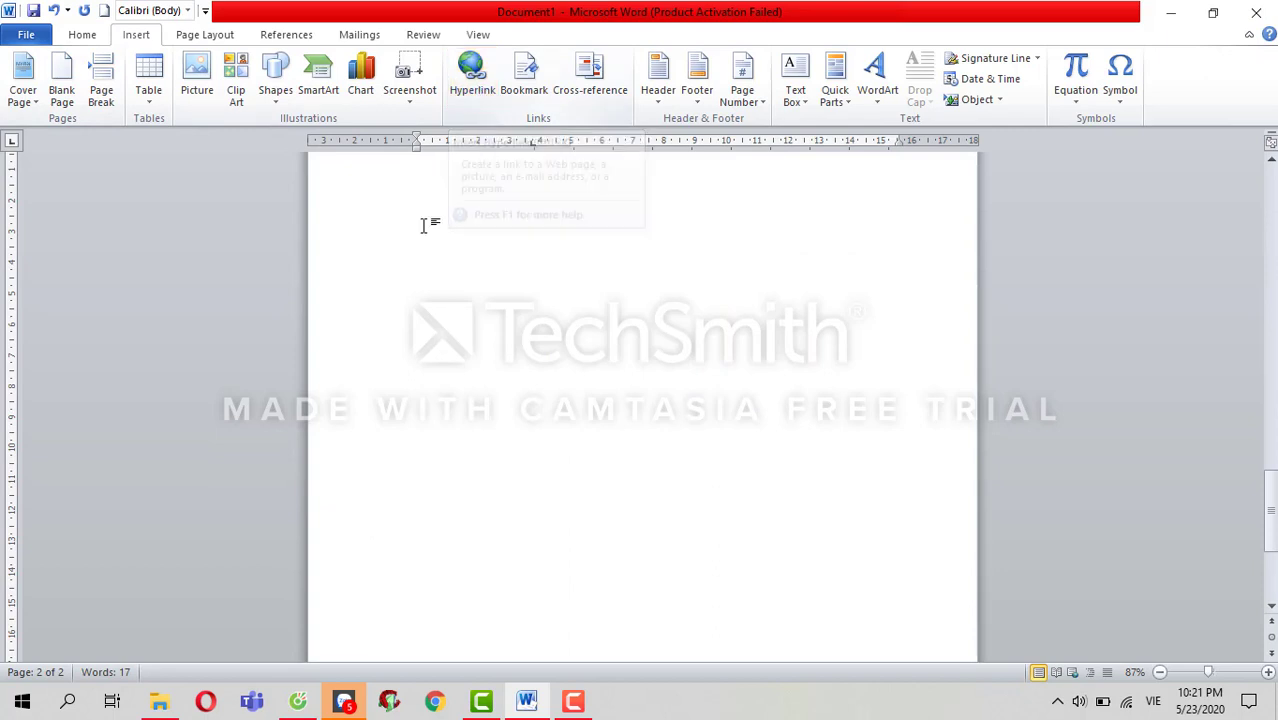
scroll(473, 170, up, 1)
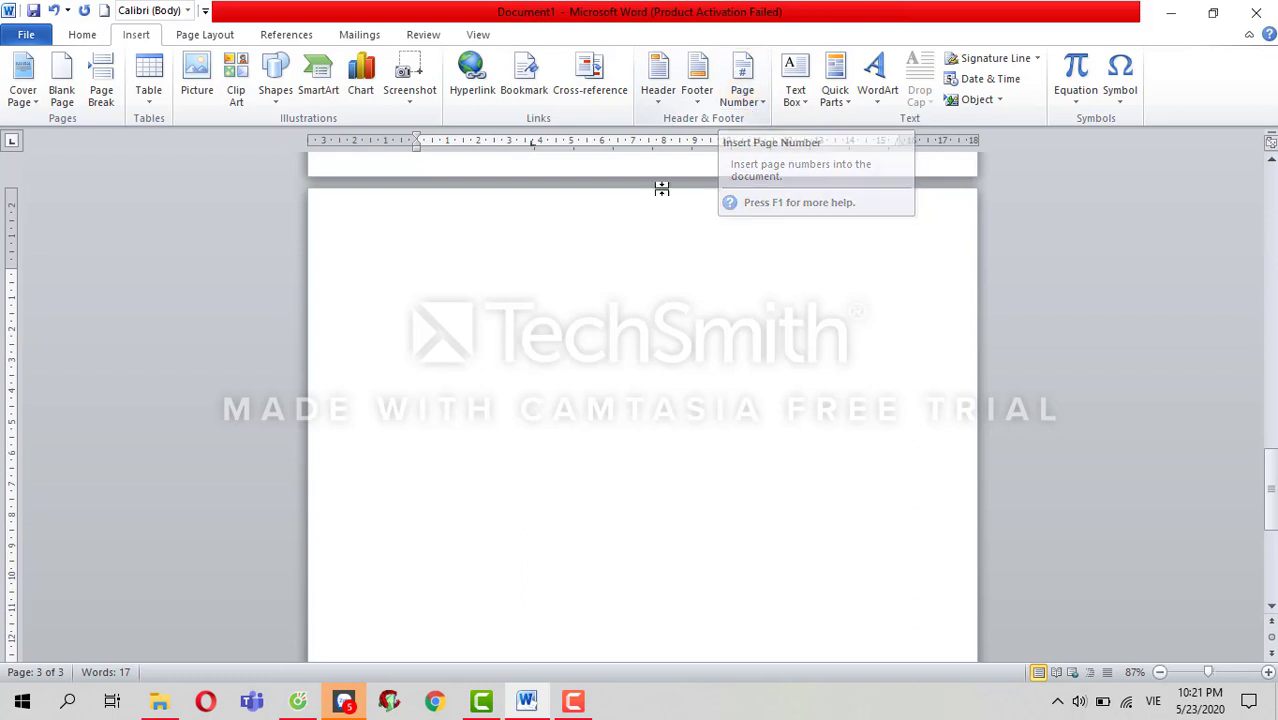
Step: Add Plain Number 2 page numbers centred at the page bottom, then close the footer
click(726, 100)
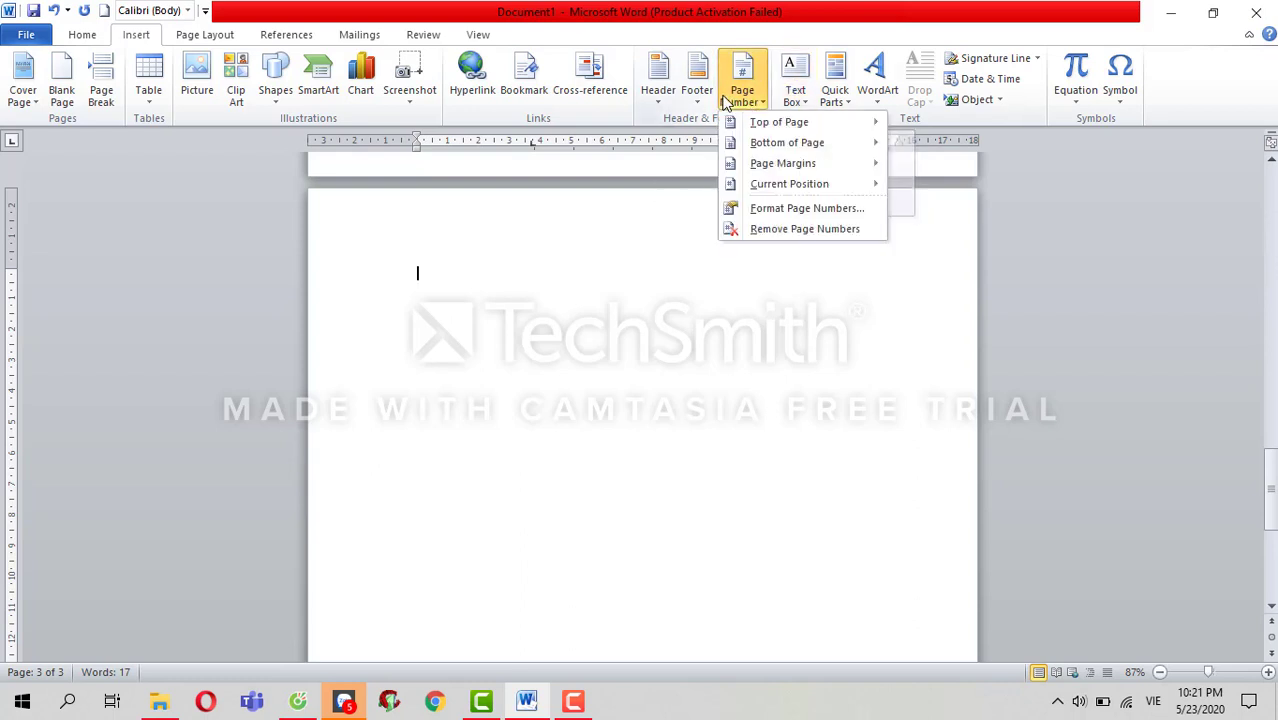
click(745, 122)
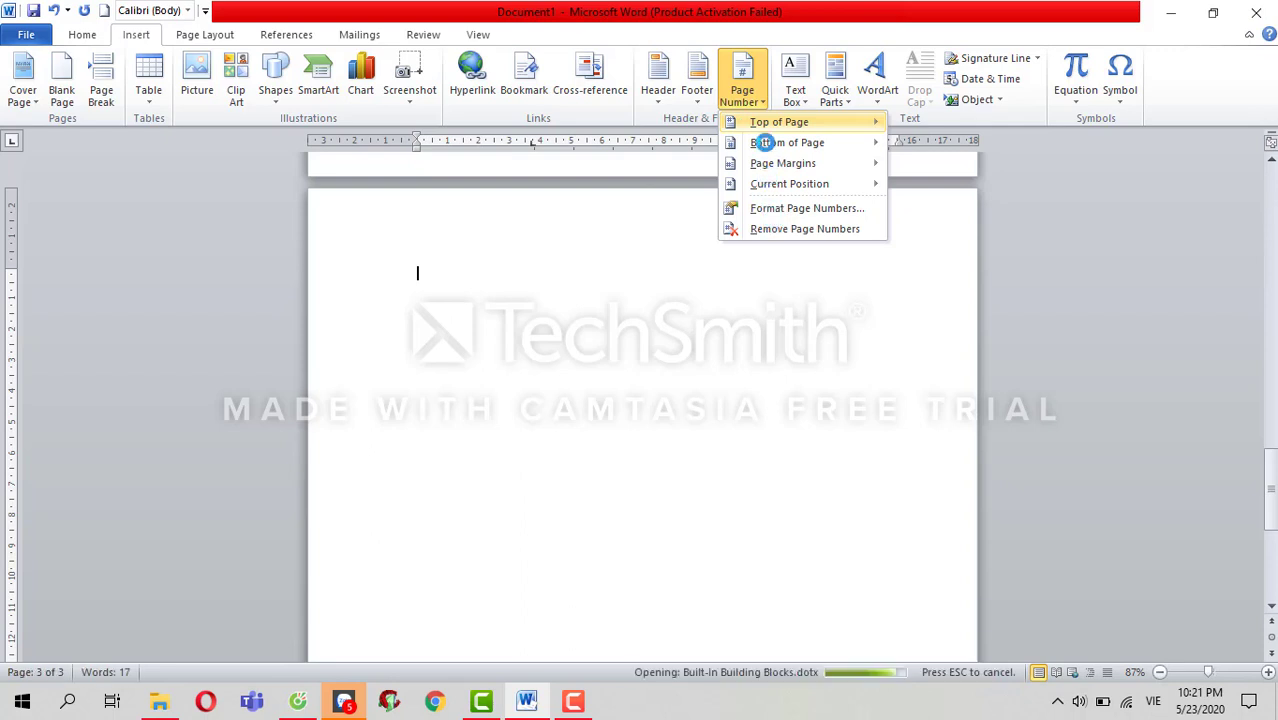
mouse_move(770, 122)
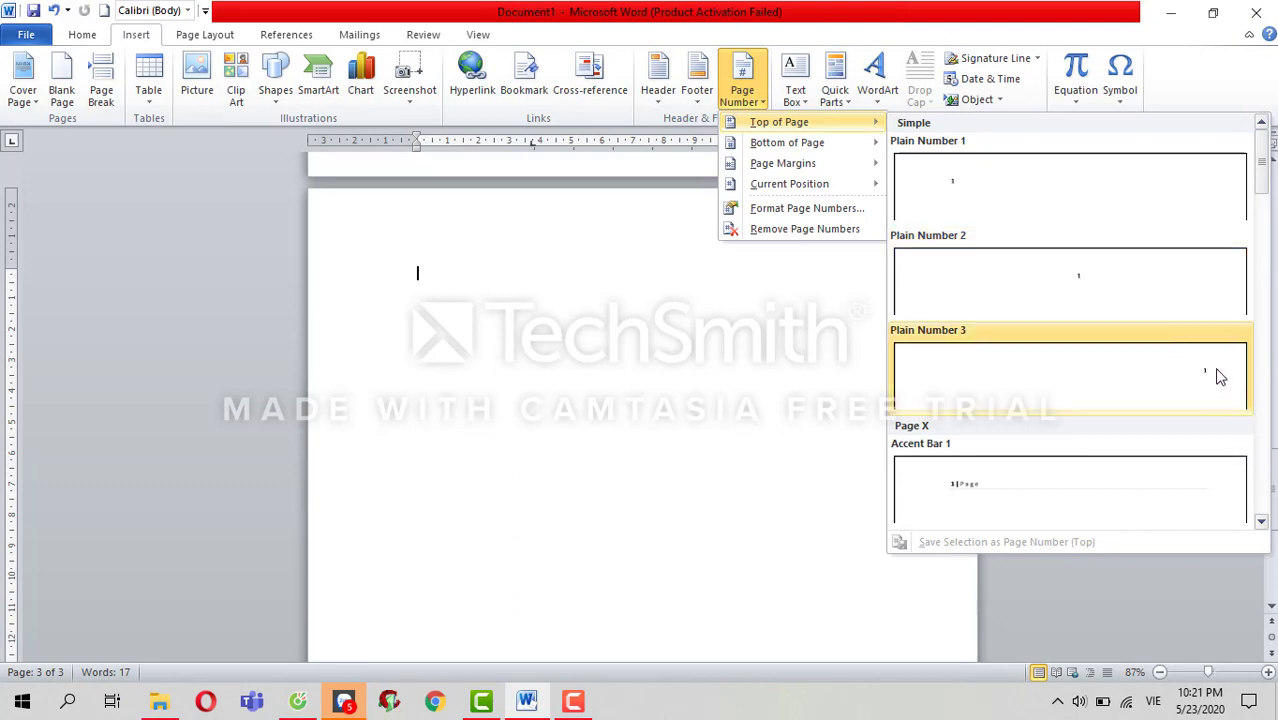
mouse_move(822, 149)
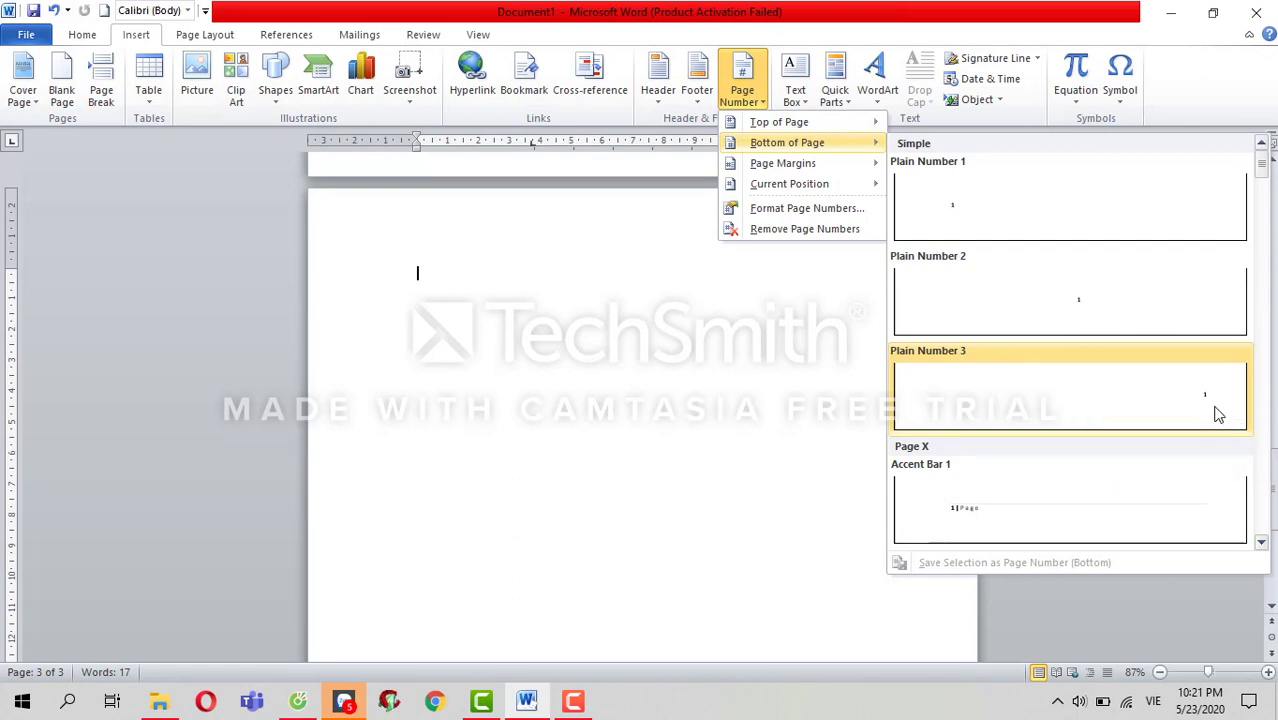
click(1077, 315)
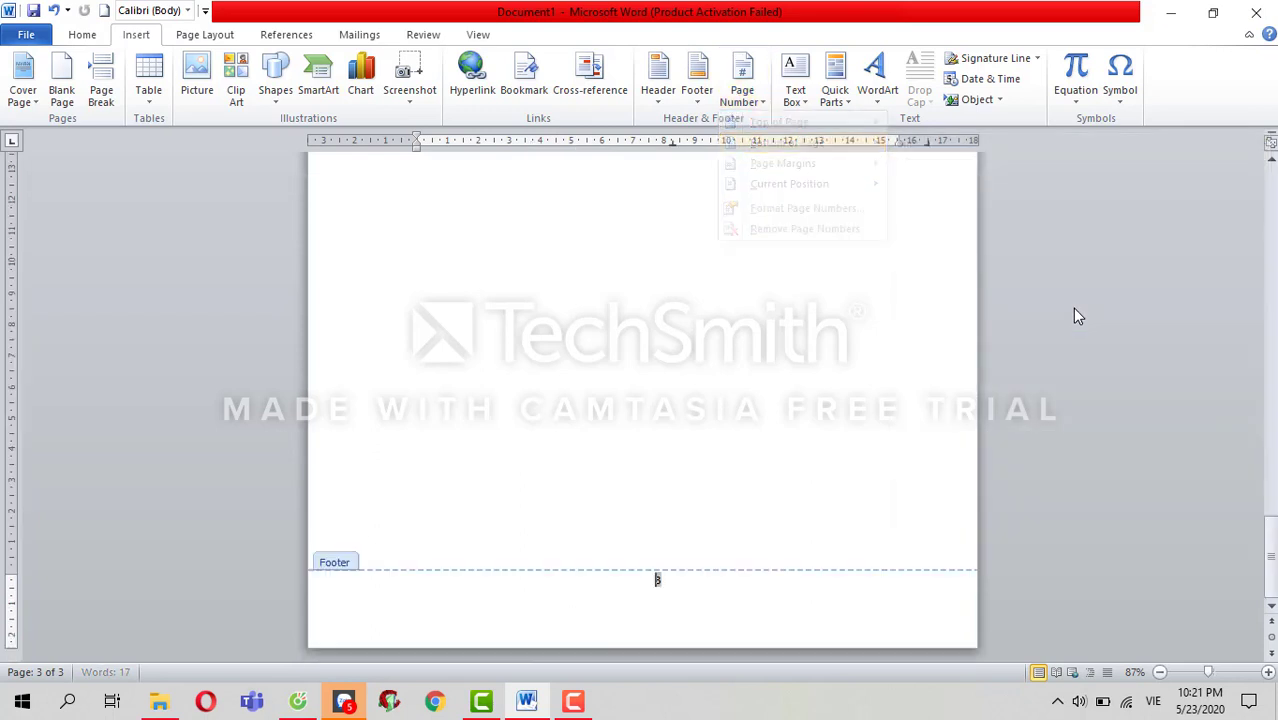
double_click(654, 480)
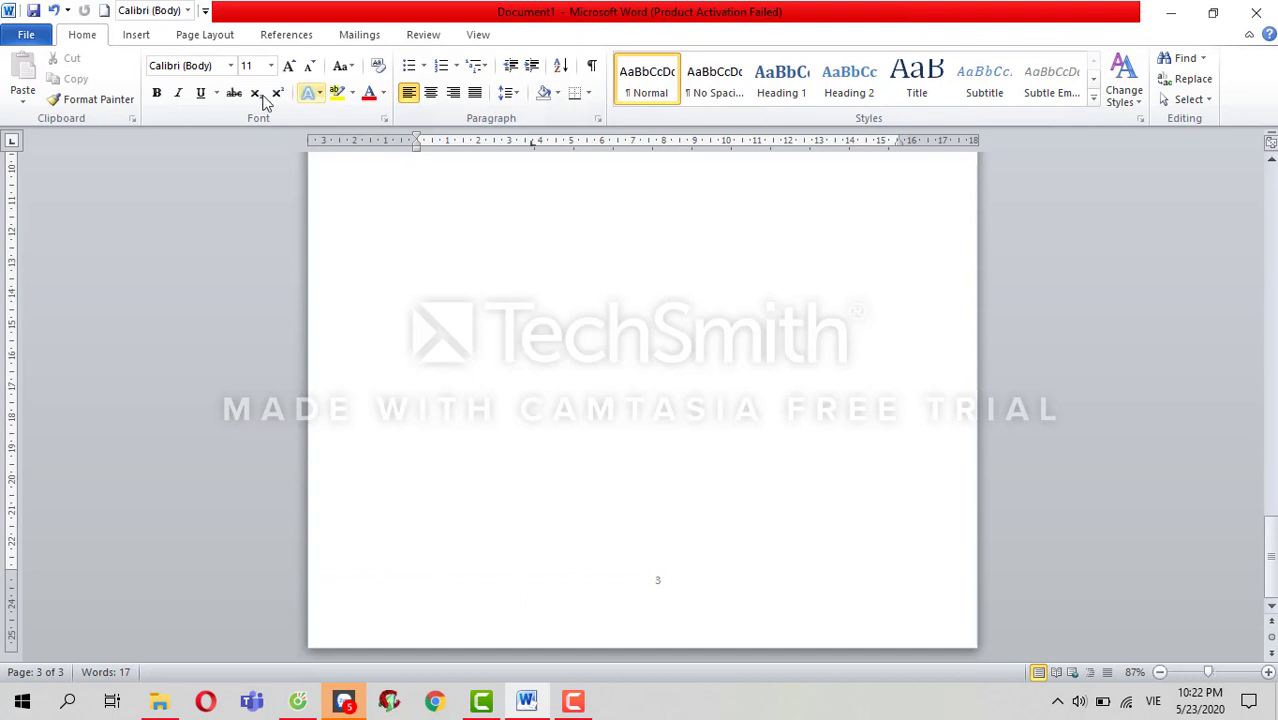
Step: Review the Page Layout paper Size list without changing it, then bring up the Columns choices
click(201, 38)
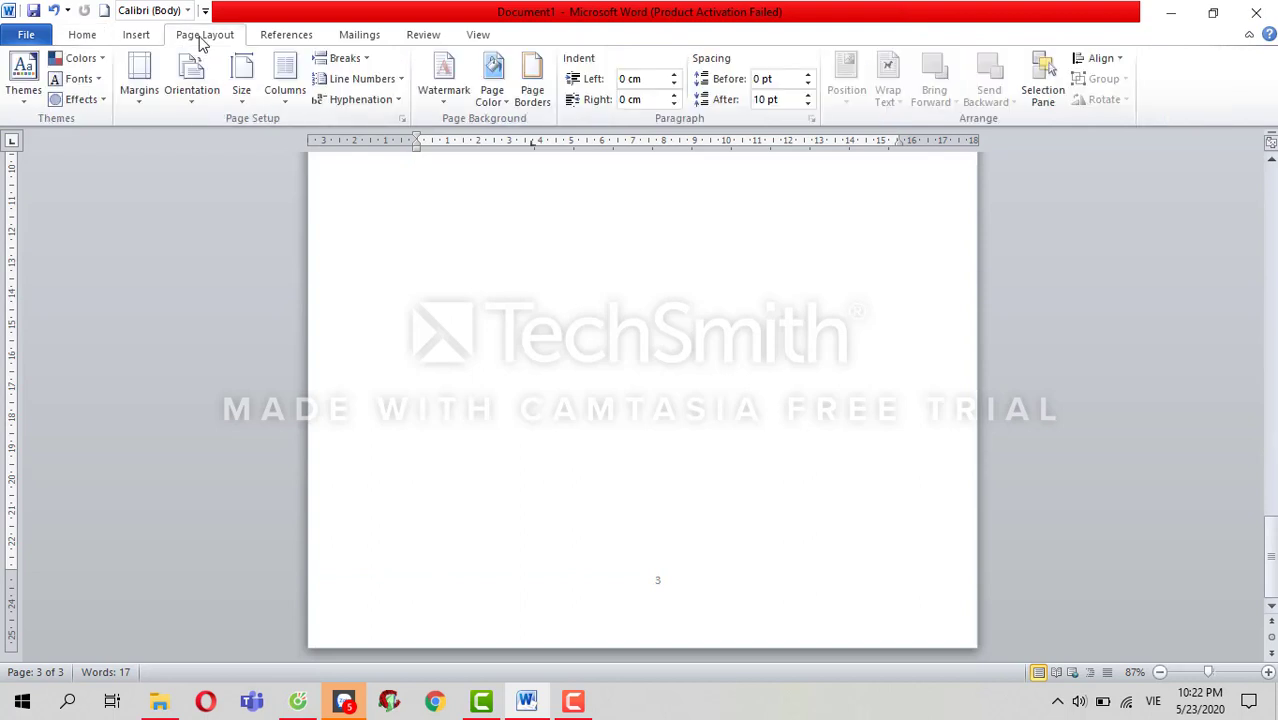
click(136, 36)
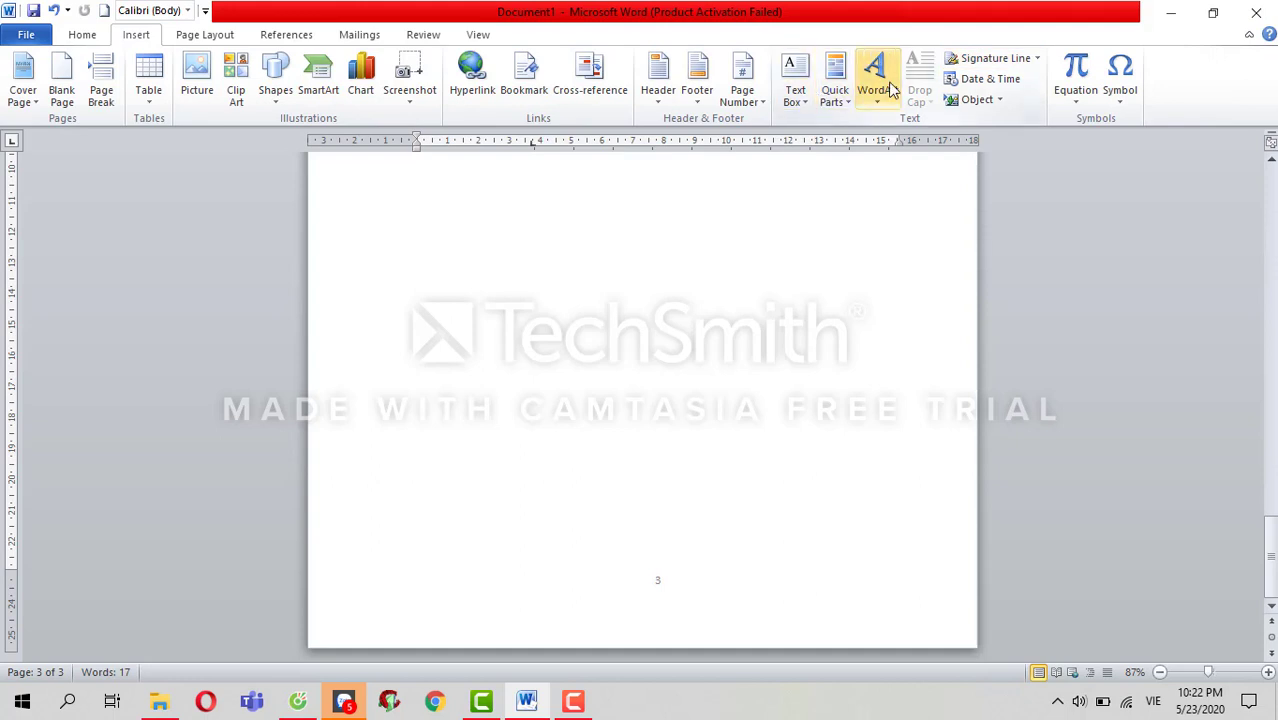
click(240, 37)
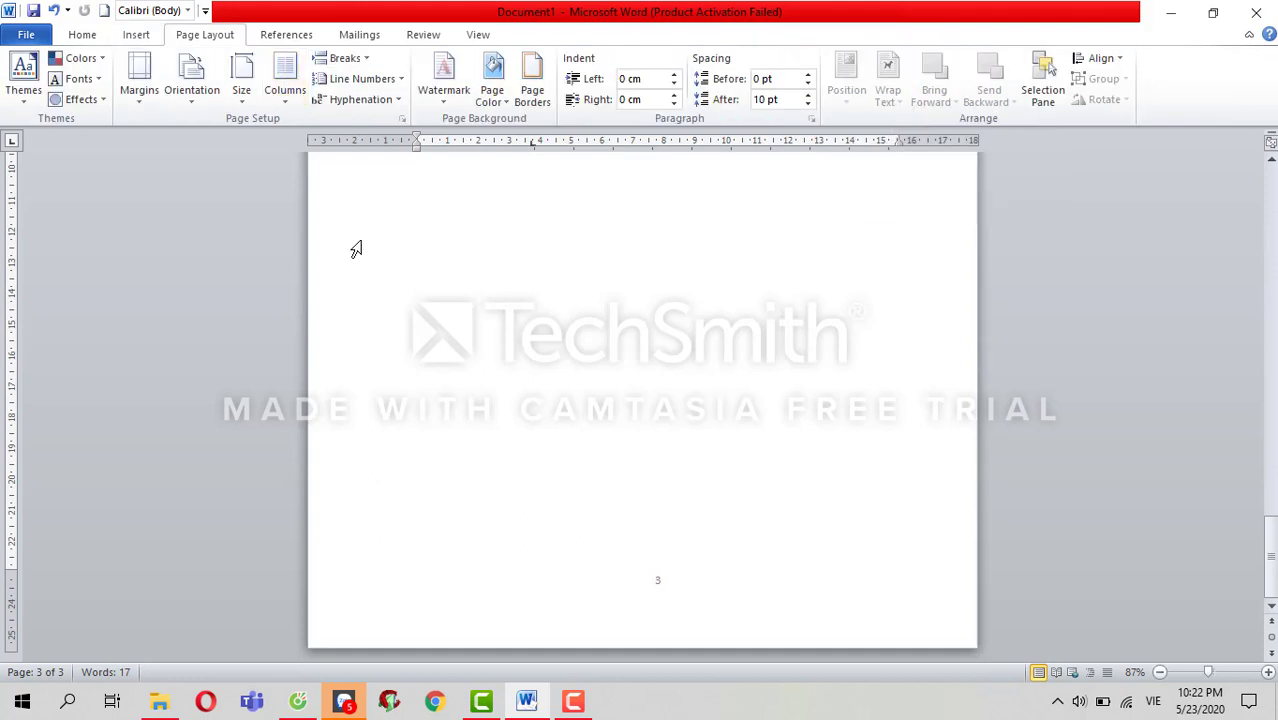
click(242, 95)
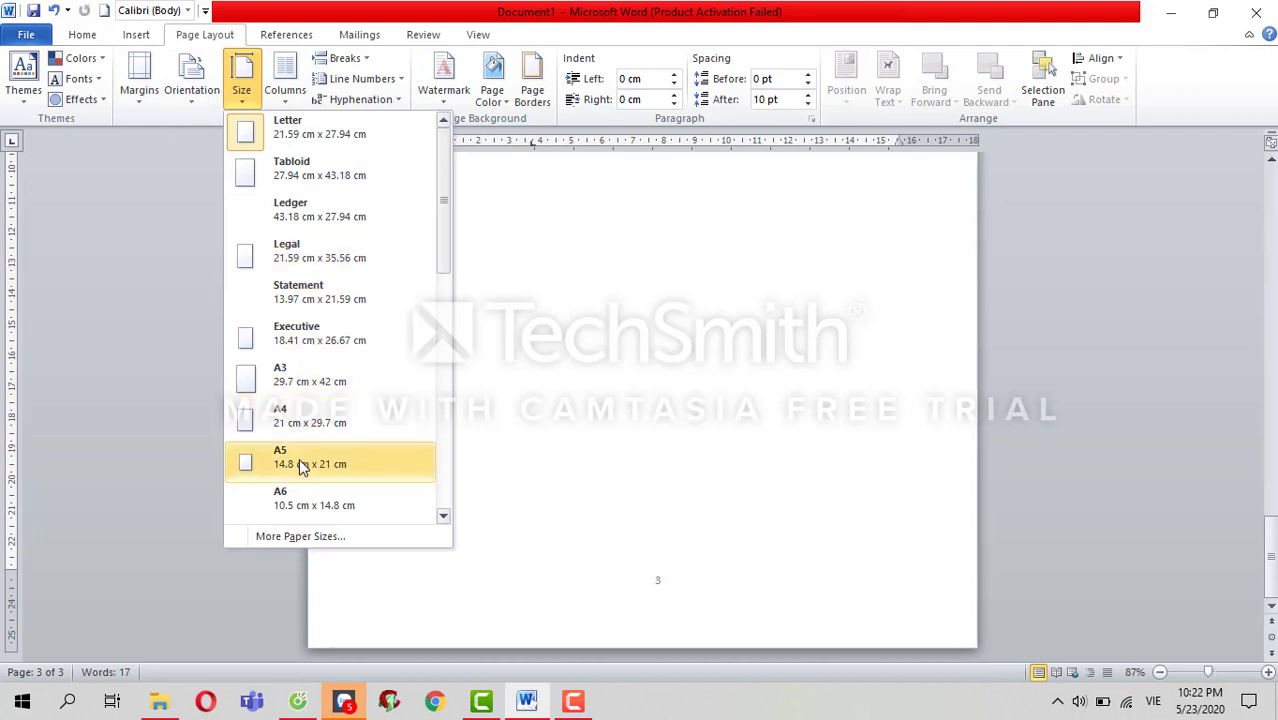
click(516, 274)
click(295, 97)
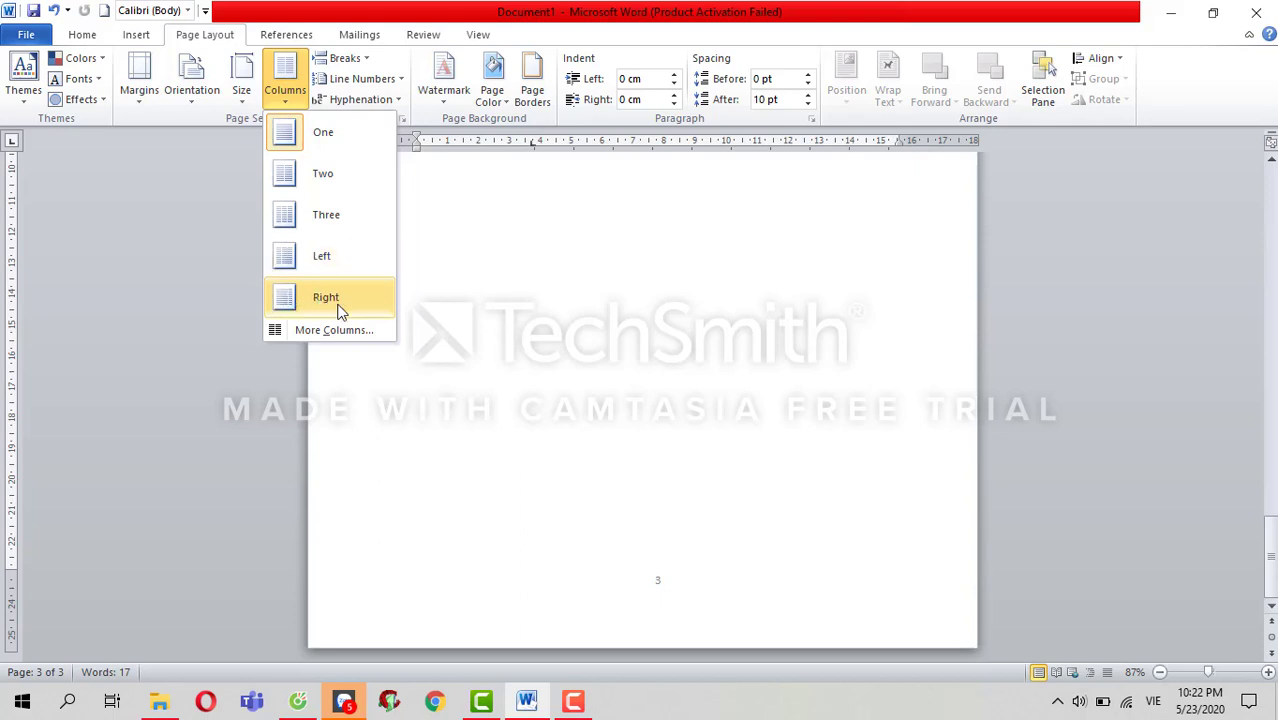
Step: Dismiss the Columns list without applying a layout and scroll back up the document
click(560, 280)
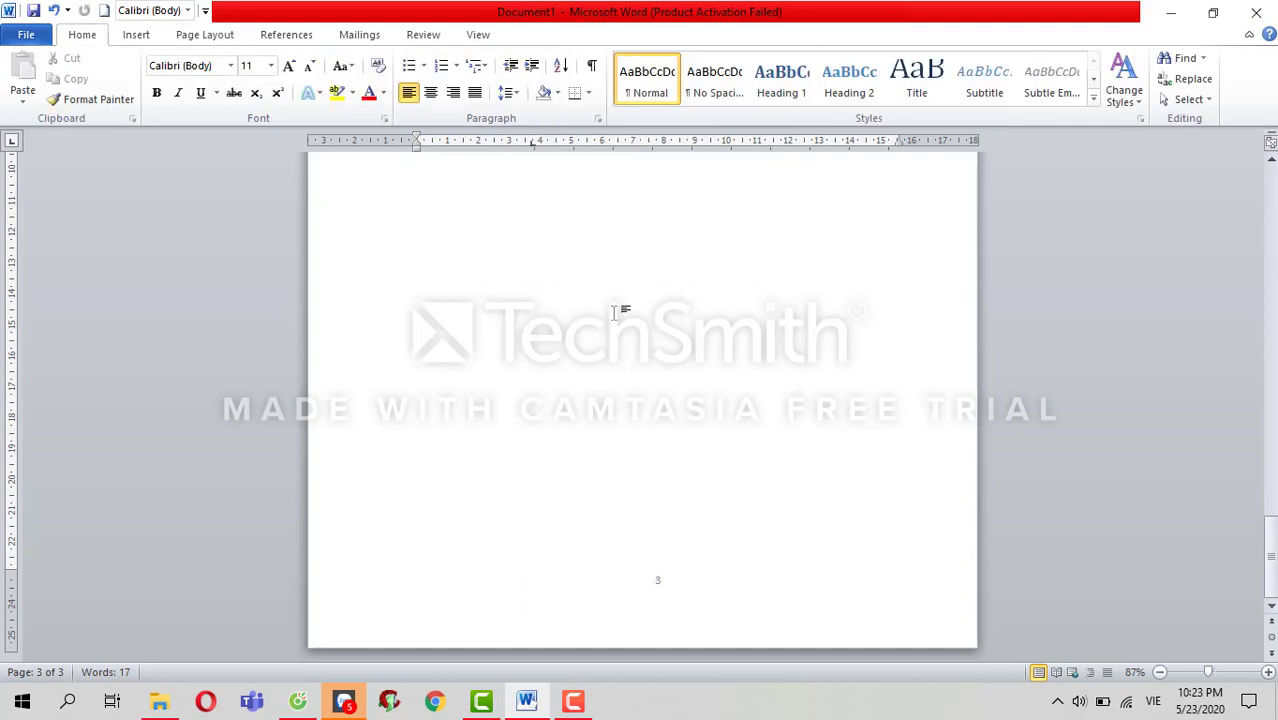
scroll(616, 312, up, 2)
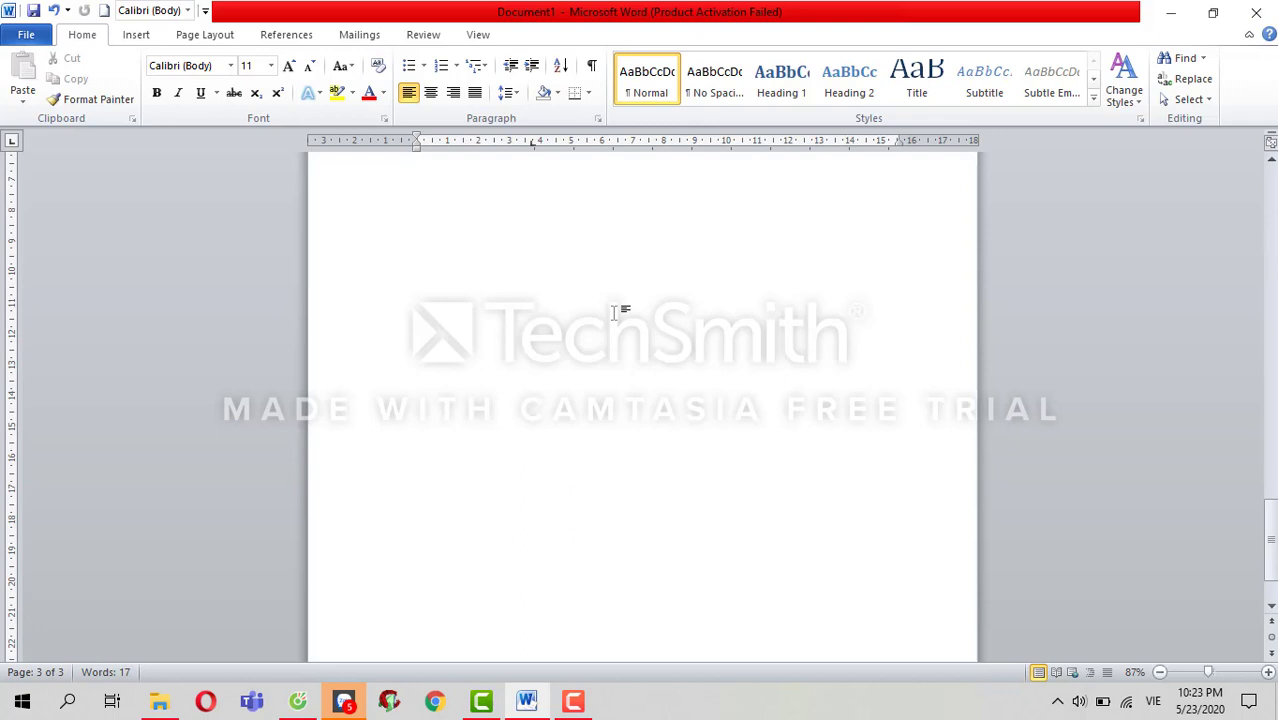